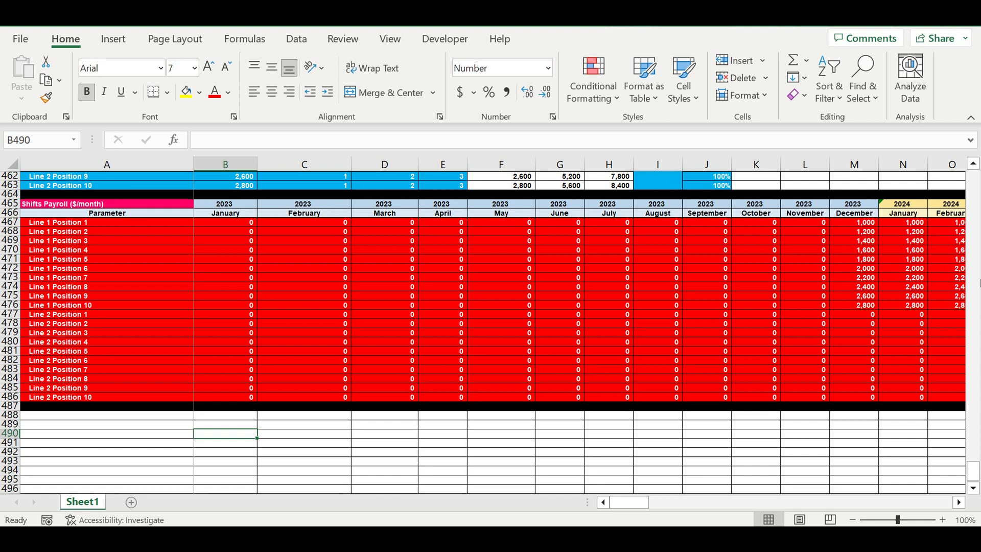
Examine the Products table for Product A and Product B: status options, production speeds, coefficients and the final speed formula
drag(976, 478, 974, 179)
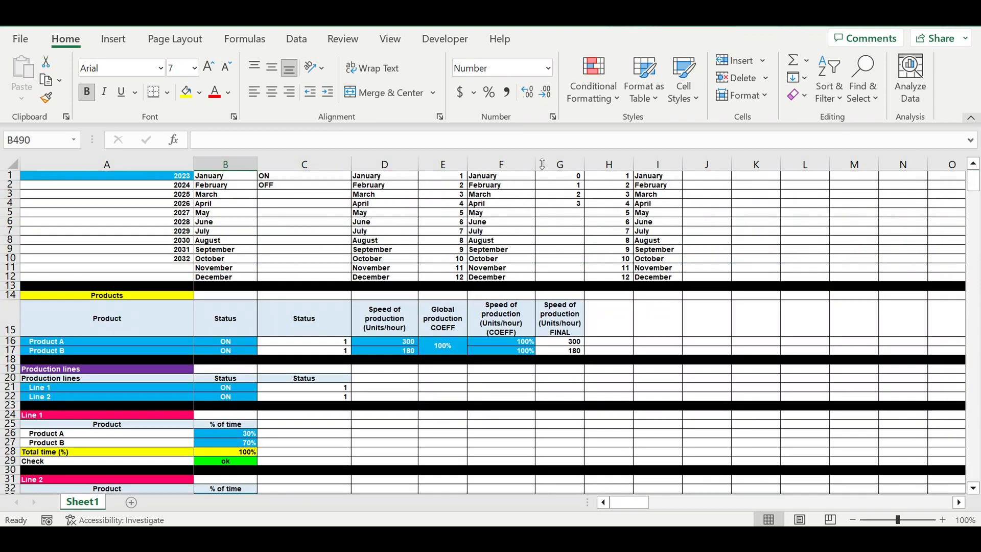
click(225, 346)
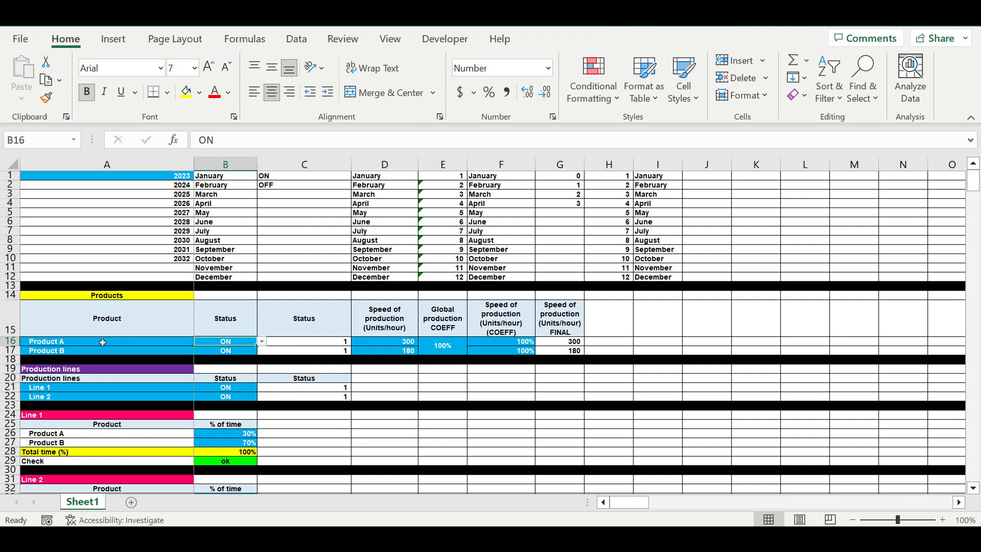
drag(85, 342, 88, 354)
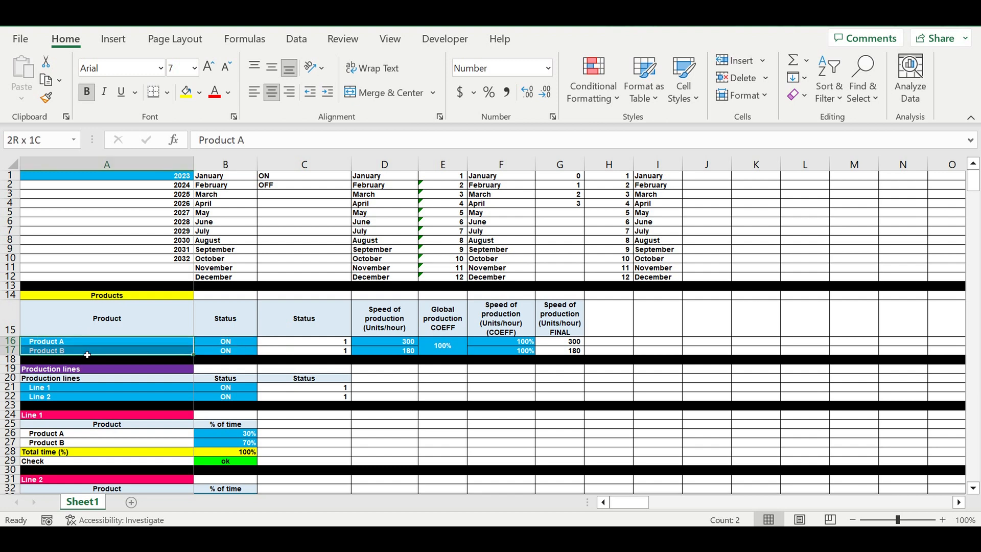
click(238, 343)
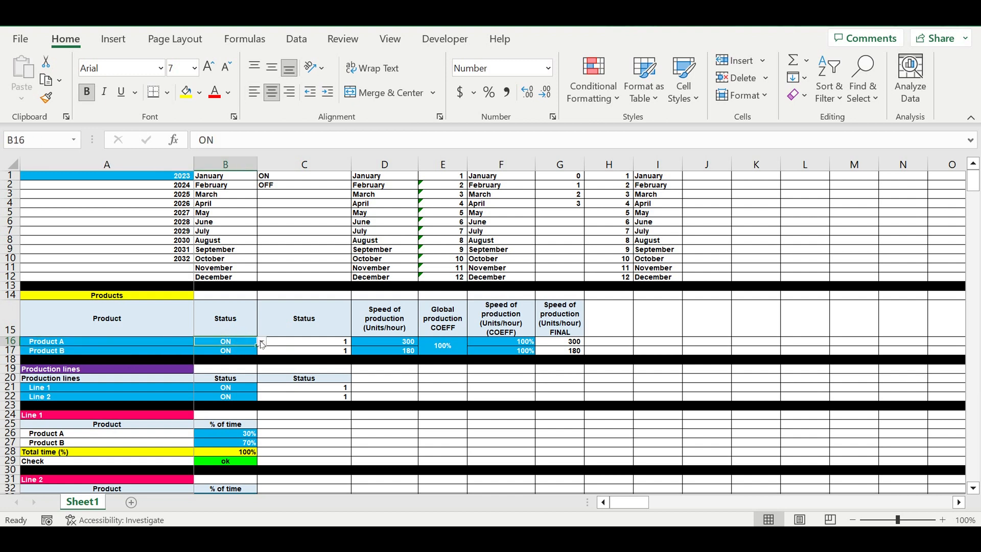
click(261, 342)
click(310, 356)
drag(404, 343, 403, 355)
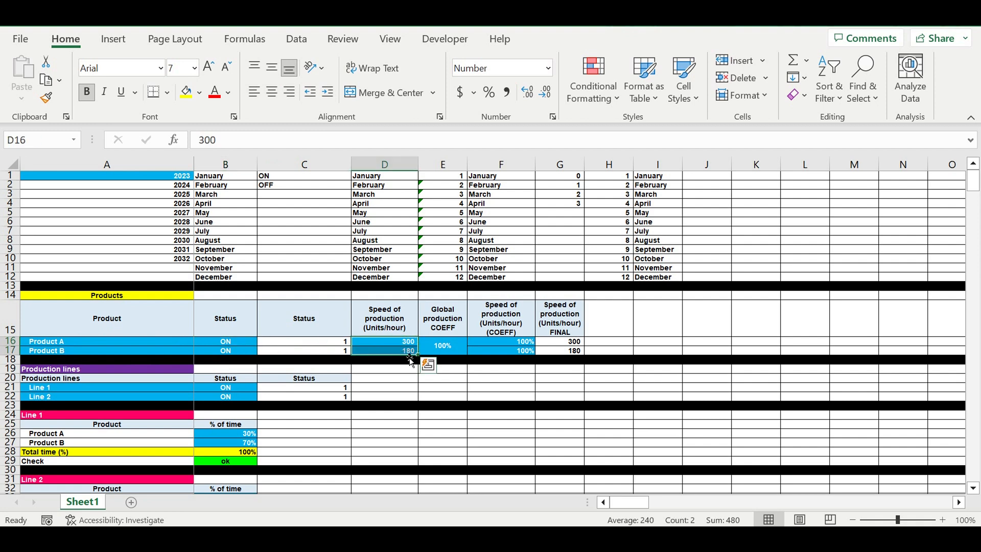
click(92, 342)
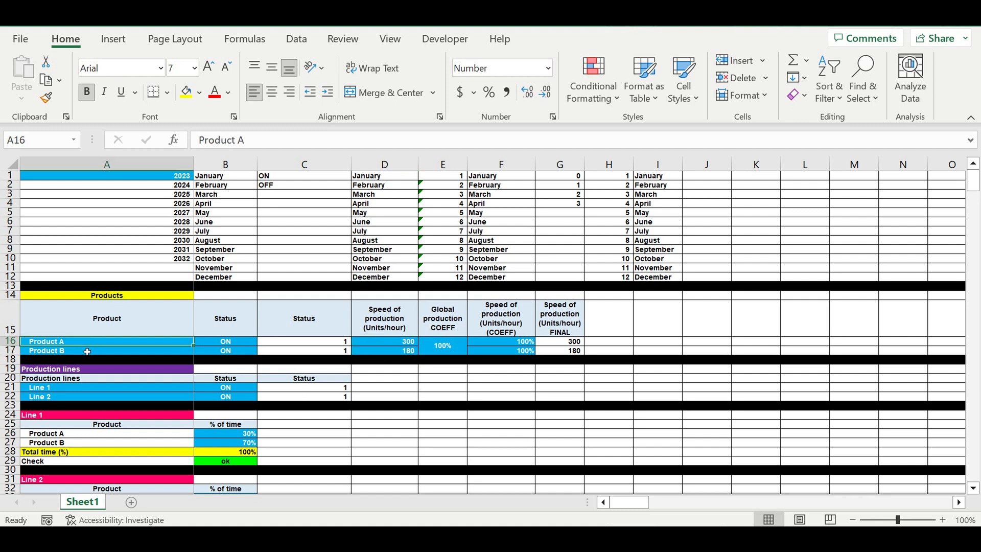
click(87, 351)
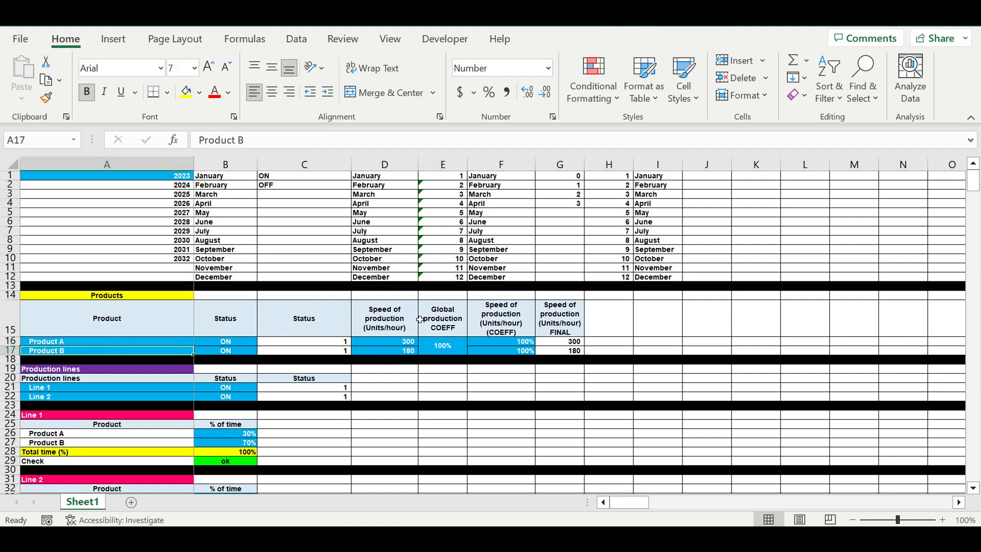
click(447, 353)
drag(490, 349, 527, 350)
drag(391, 344, 393, 354)
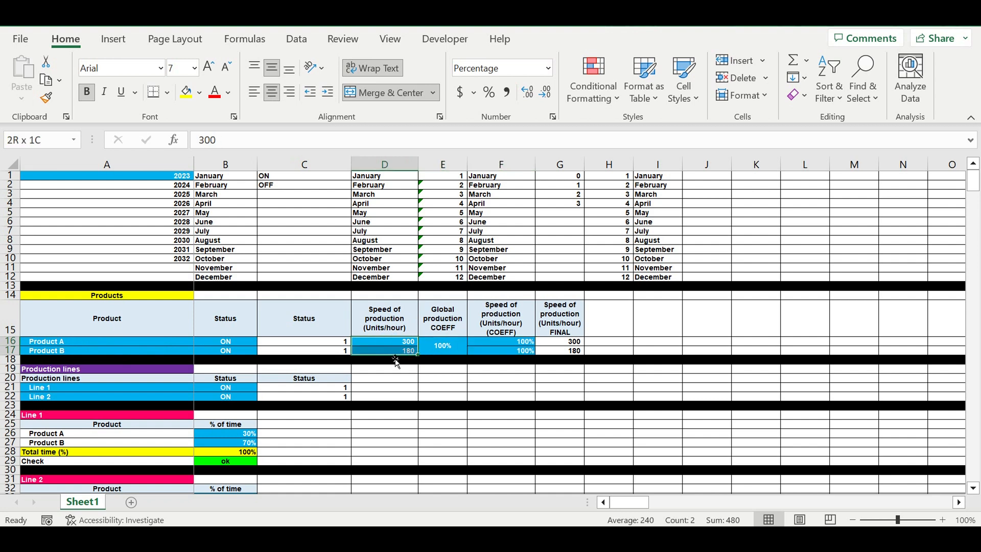
drag(566, 344, 572, 352)
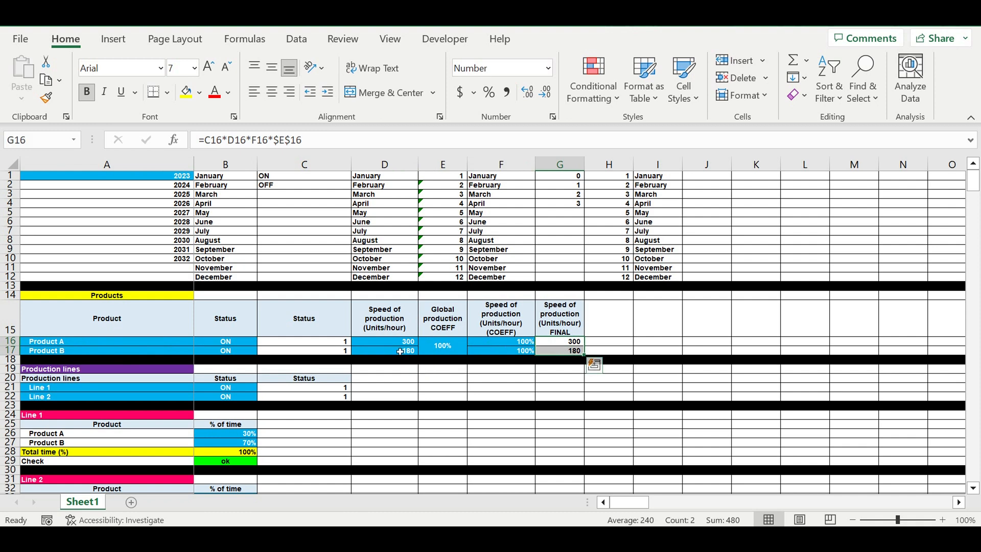
drag(389, 345, 497, 354)
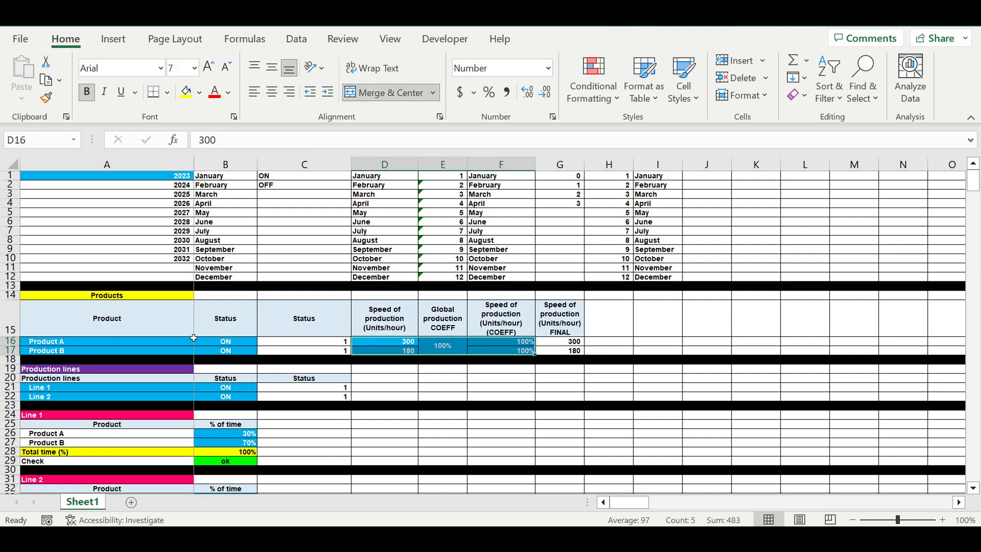
Examine the production lines' status options and the percentage of time given to each product on Line 1 and Line 2
click(34, 388)
click(48, 396)
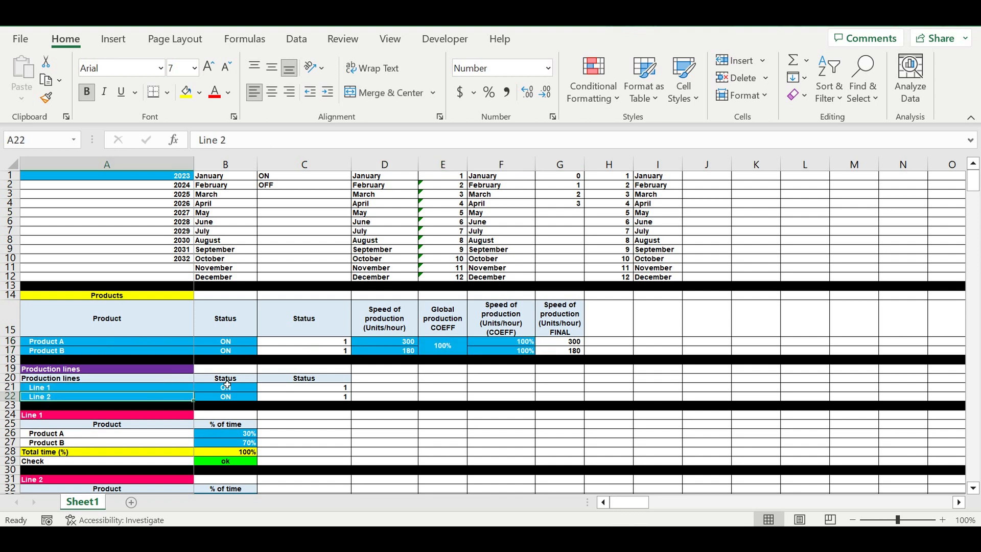
click(227, 387)
click(261, 388)
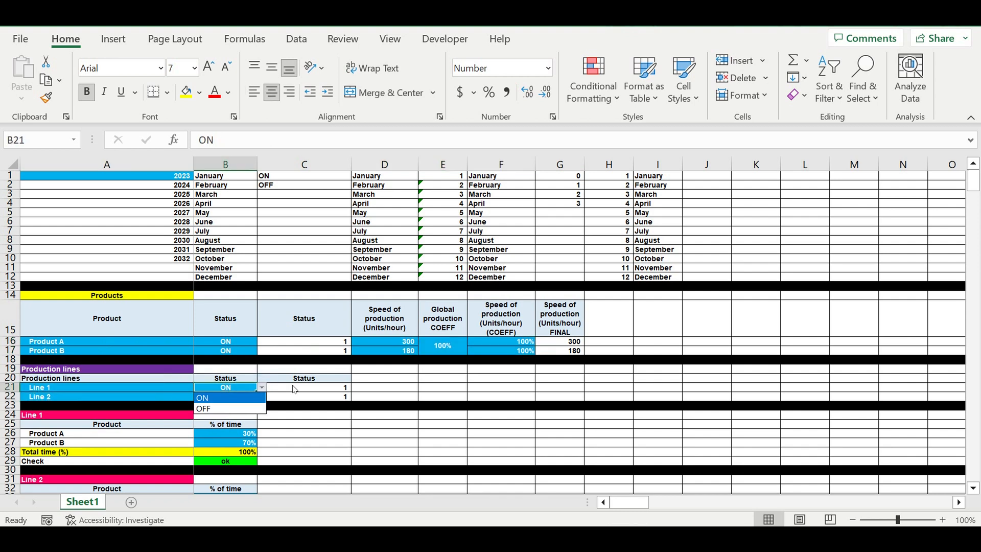
click(369, 386)
click(43, 415)
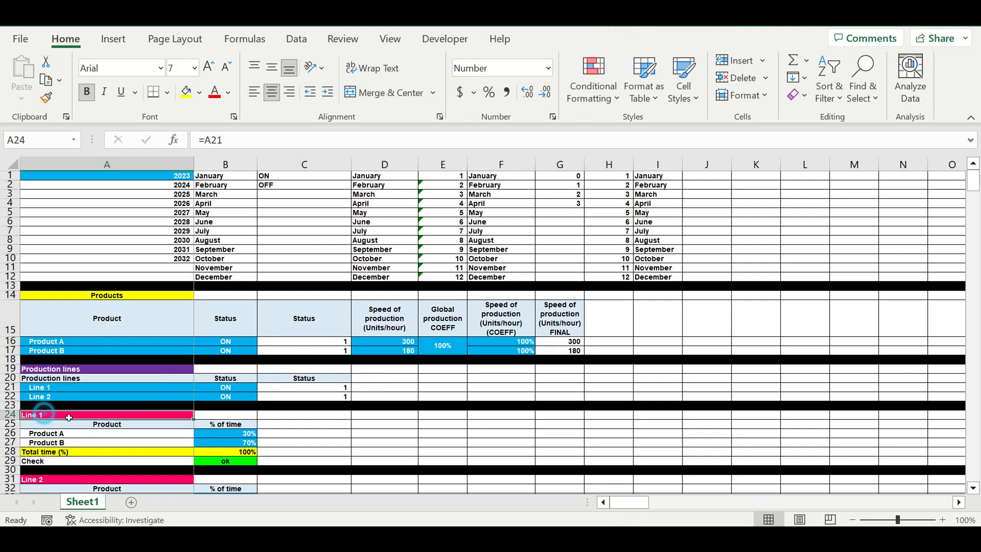
scroll(184, 418, down, 3)
drag(226, 353, 228, 361)
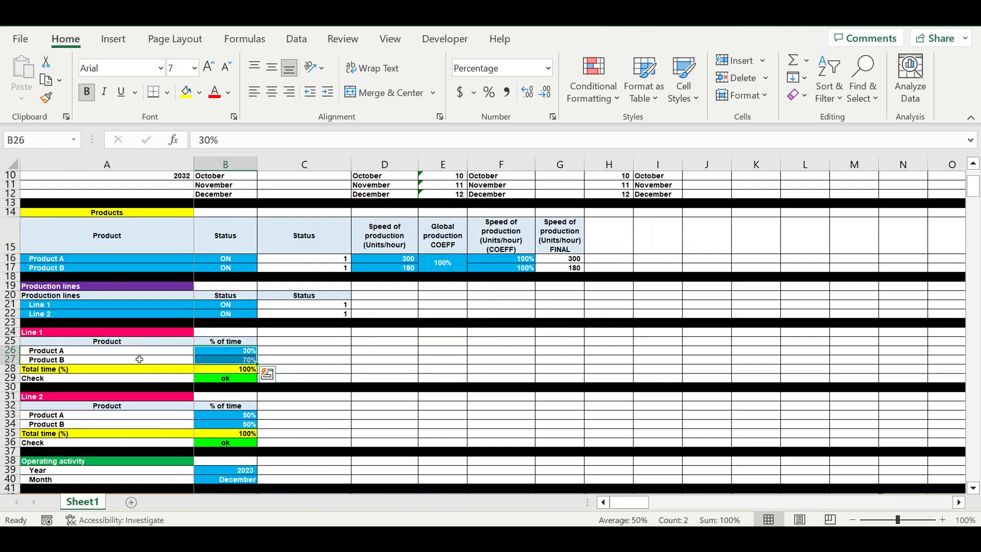
click(70, 353)
click(77, 361)
drag(235, 416, 234, 424)
Review the operating activity's start year and month, the project timeline, and the shift status options for Line 1 and Line 2
scroll(229, 389, down, 2)
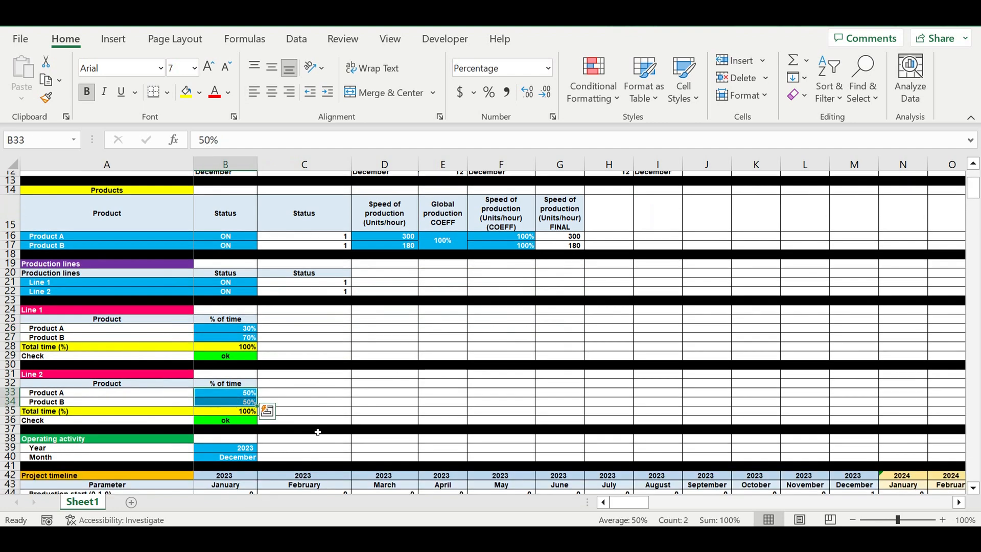
click(228, 388)
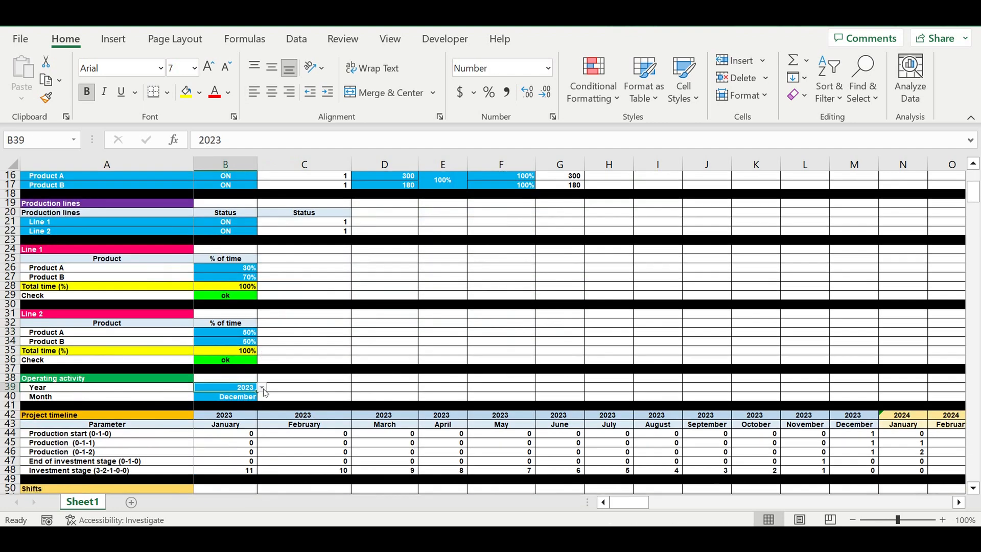
click(261, 387)
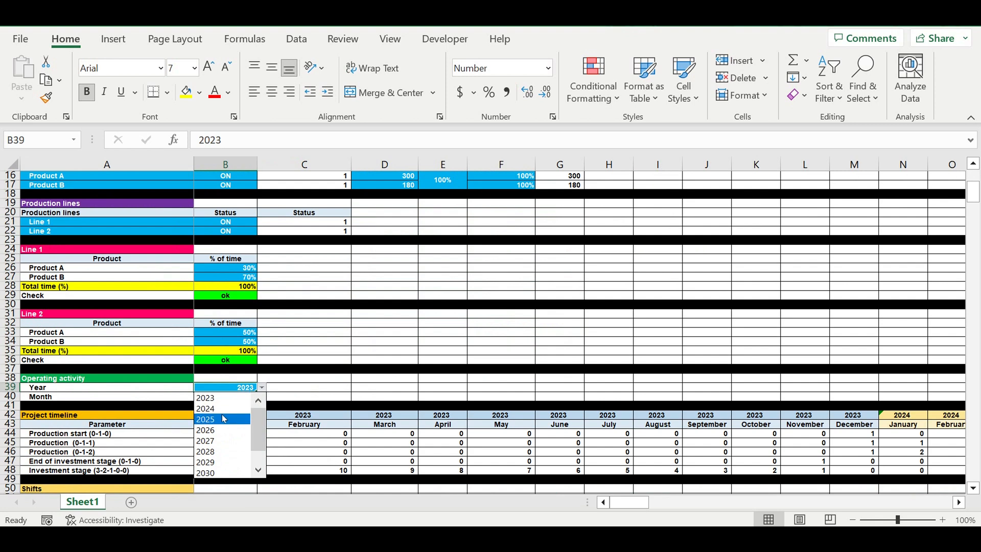
click(237, 397)
click(237, 398)
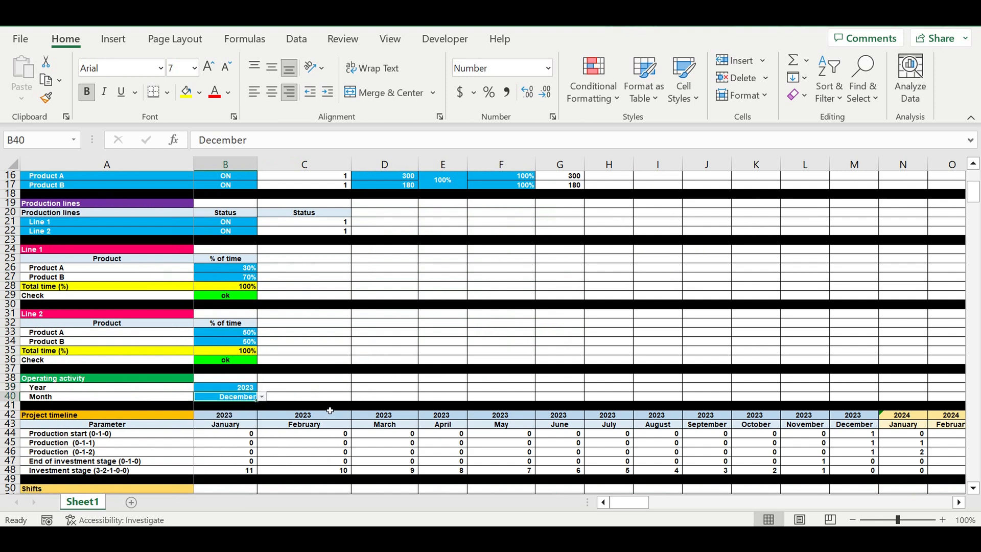
scroll(343, 396, down, 3)
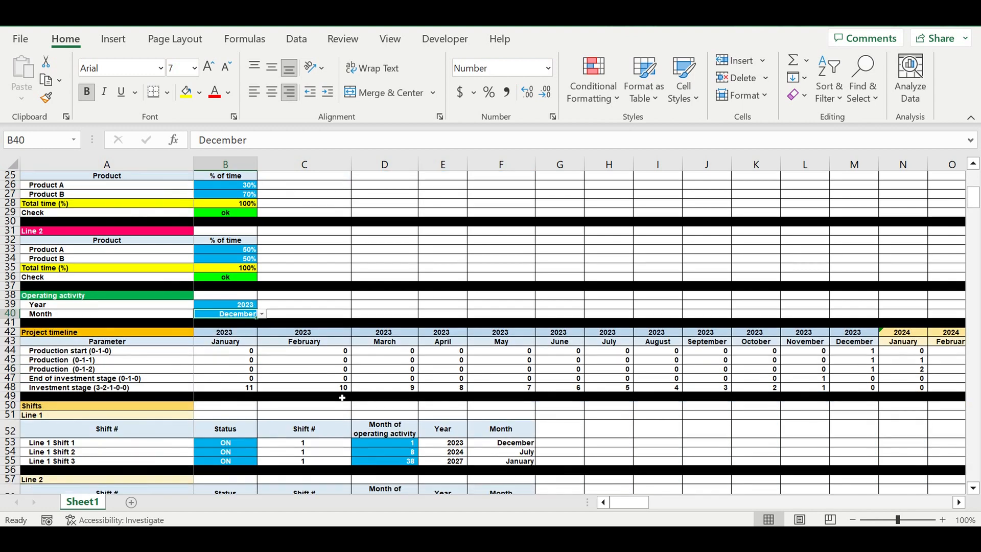
scroll(319, 369, down, 4)
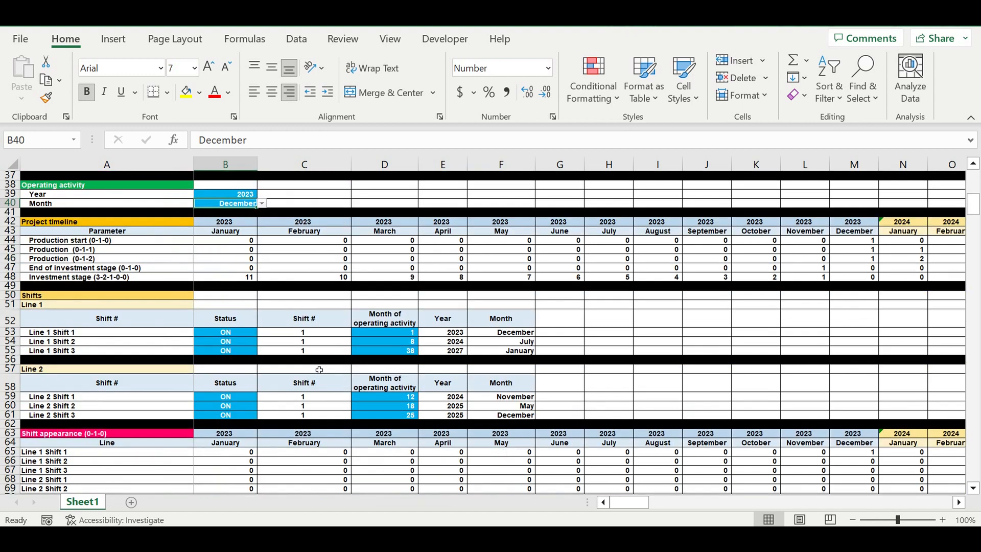
click(225, 333)
drag(225, 350, 228, 352)
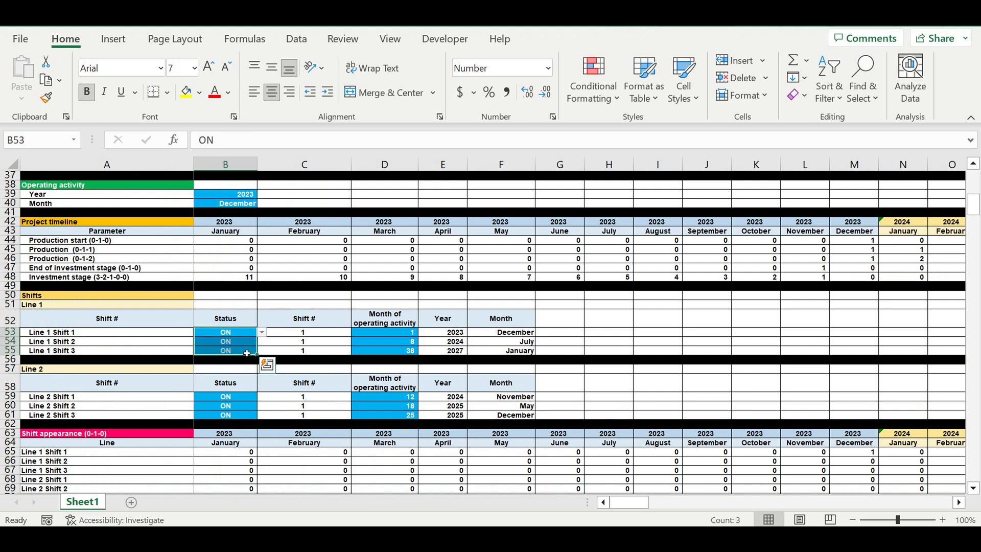
click(229, 399)
drag(229, 402, 229, 415)
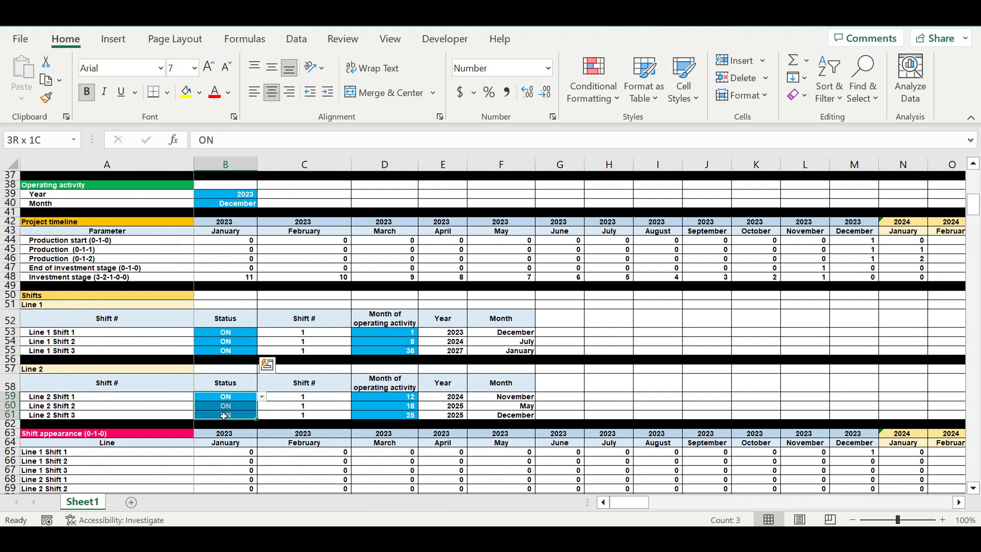
click(250, 344)
click(262, 341)
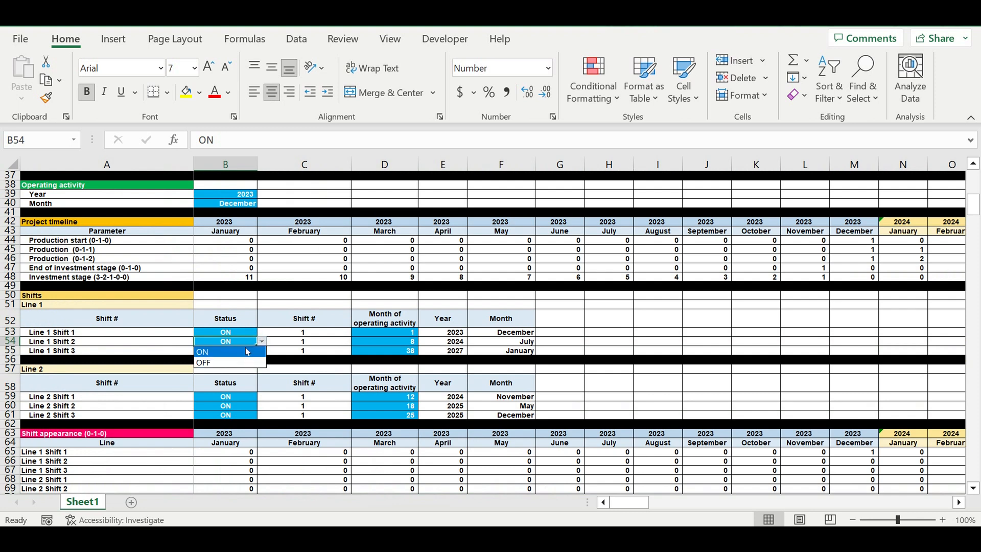
click(282, 323)
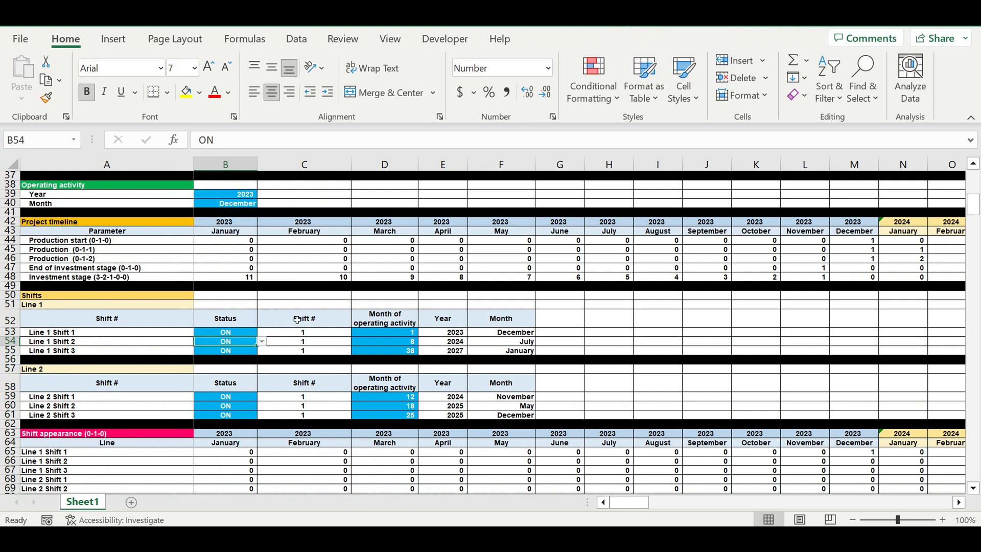
Set the month of operating activity for Line 1 Shift 2 to 12 and check its resulting calendar month
click(394, 337)
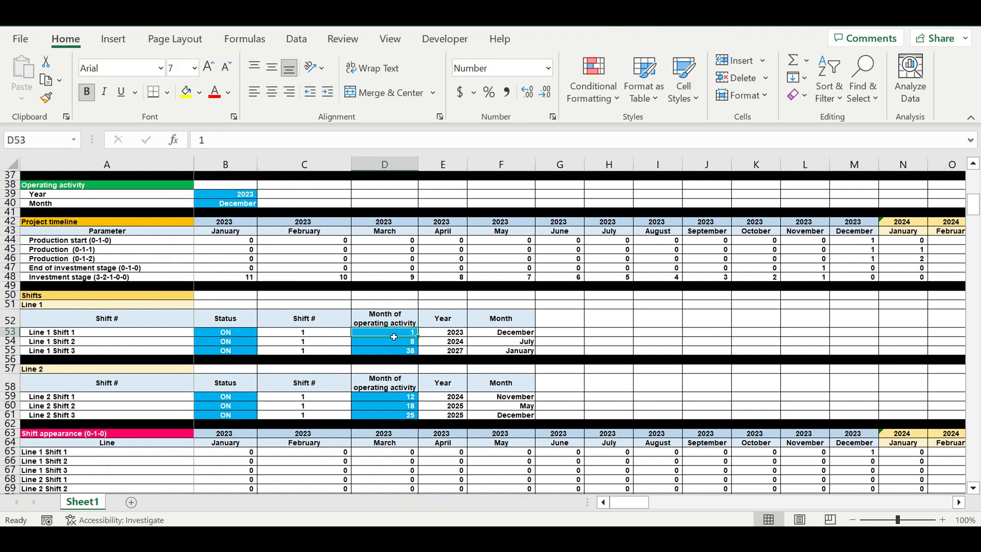
click(399, 345)
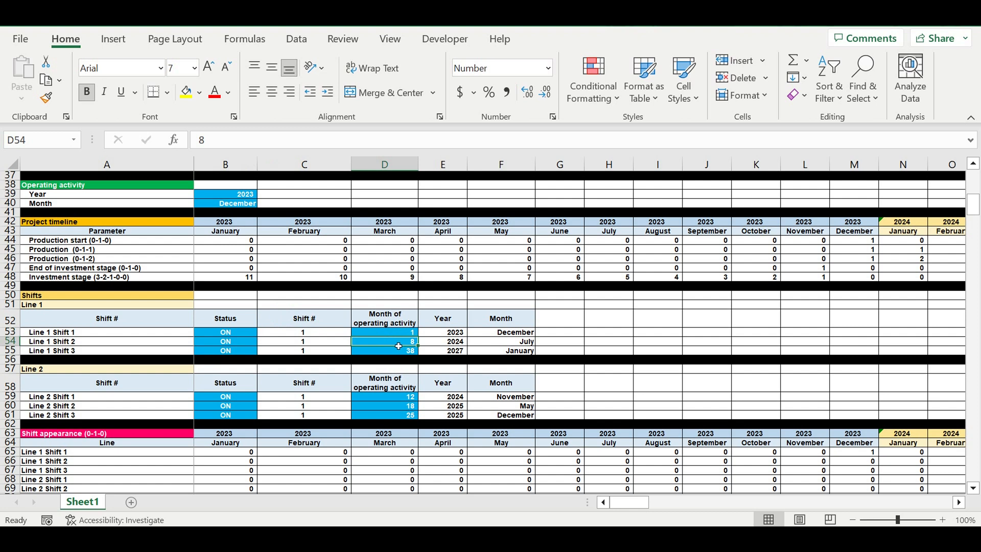
click(396, 336)
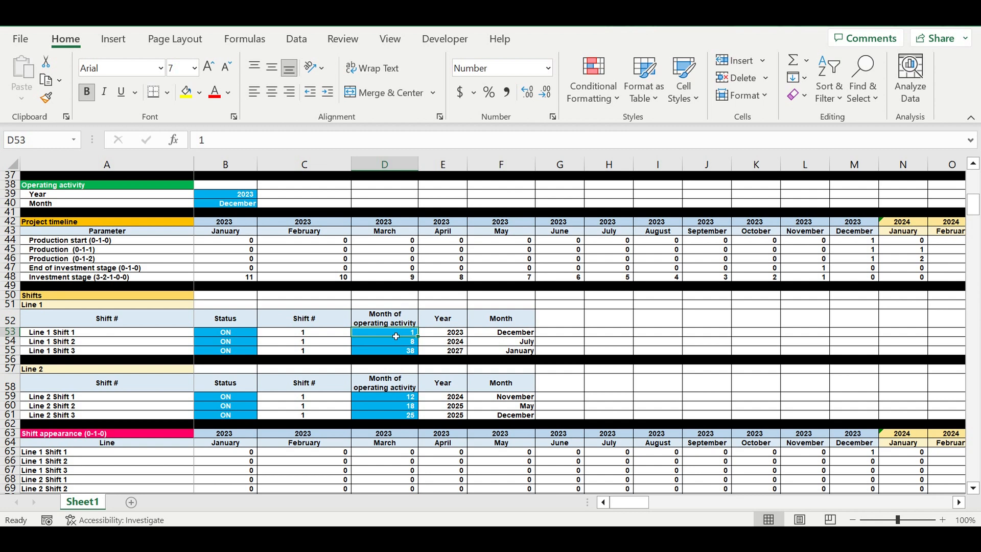
click(404, 342)
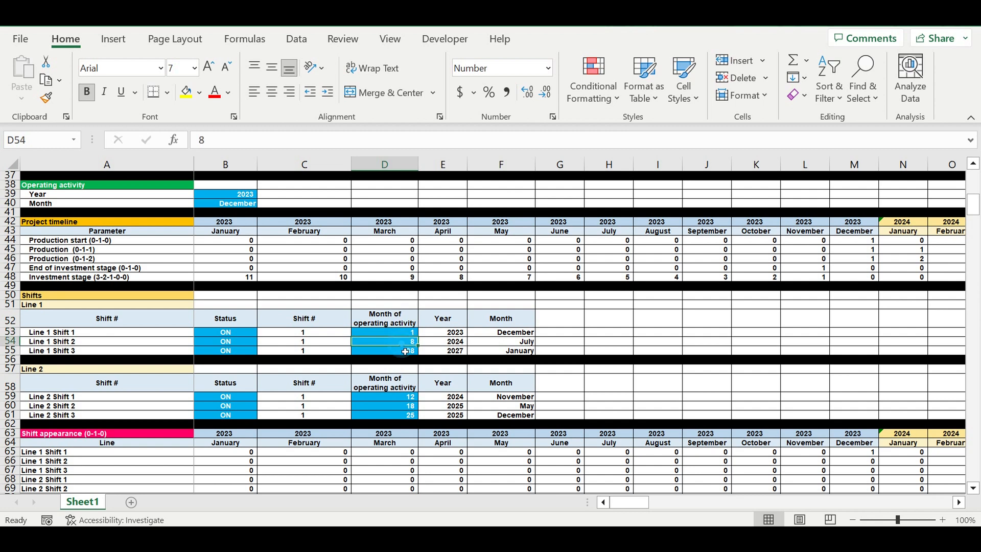
text(12)
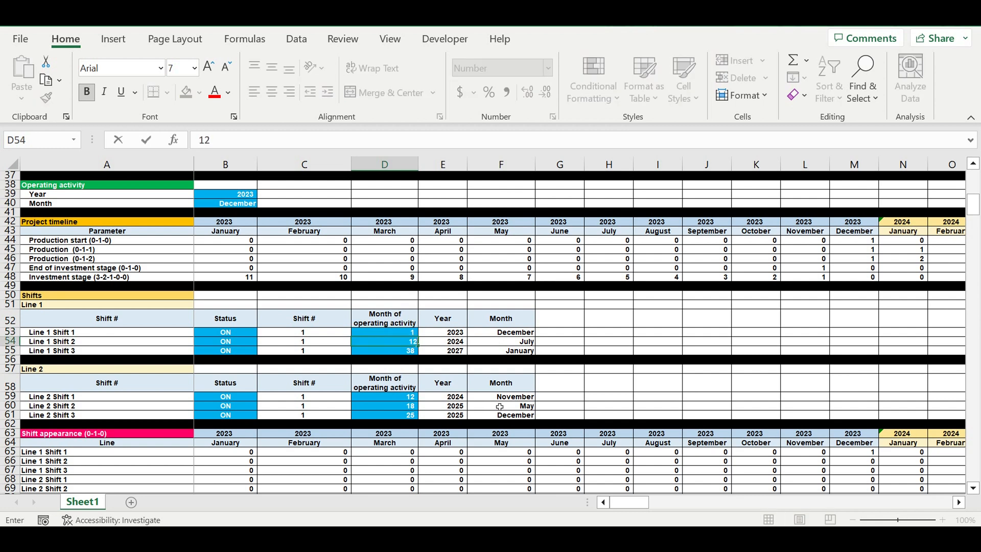
key(Return)
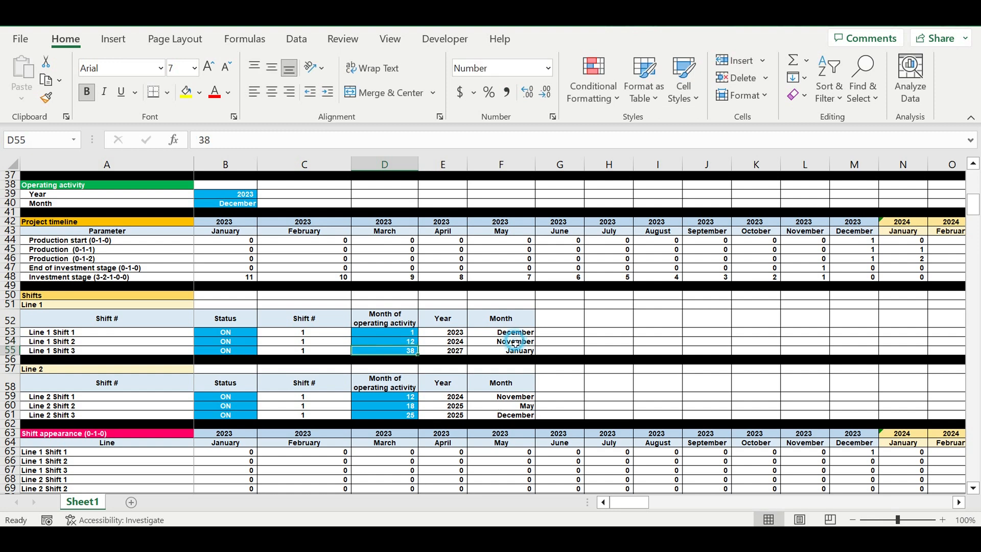
click(480, 342)
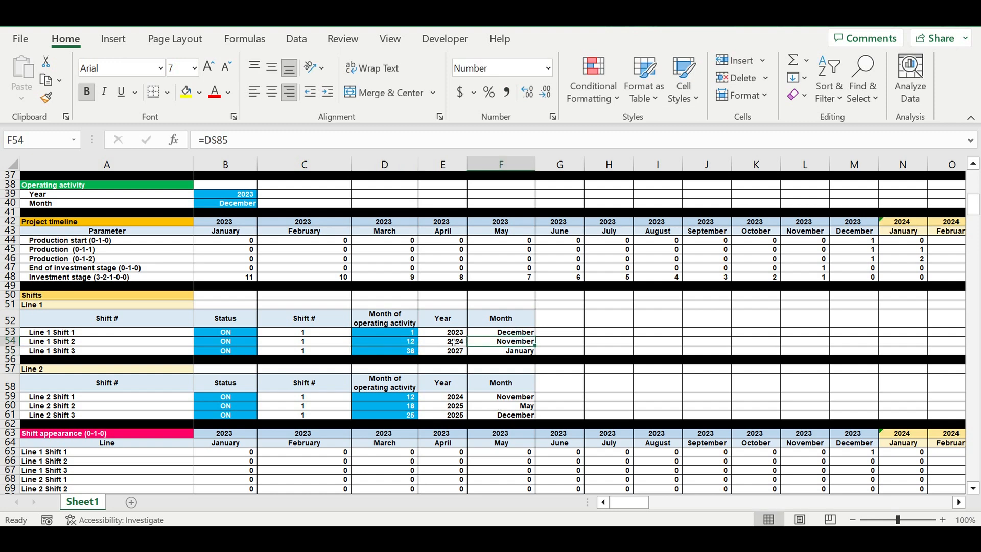
Review the operating activity months for both lines' shifts and the shift status formula of Line 2 Shift 1
click(401, 332)
drag(403, 353, 404, 352)
drag(396, 396, 398, 415)
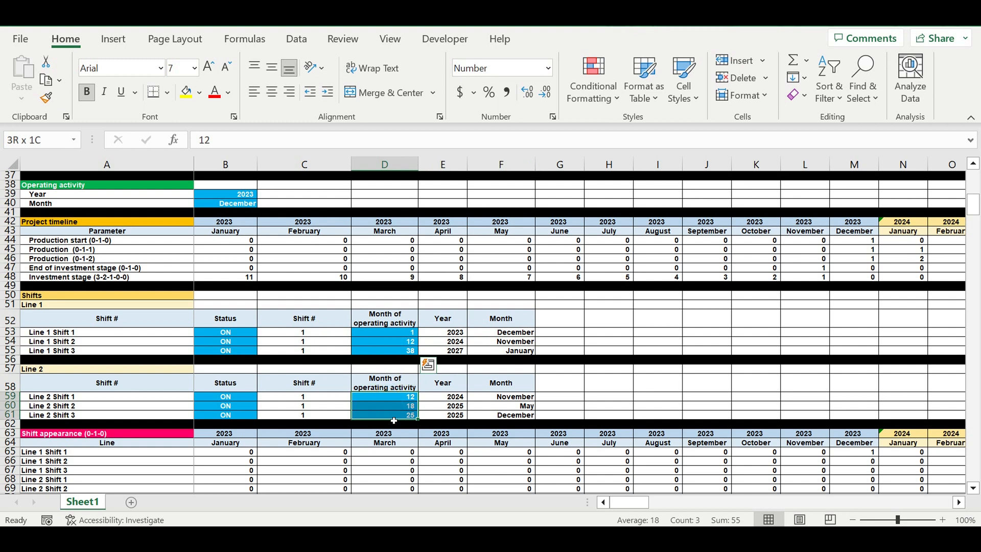
click(241, 402)
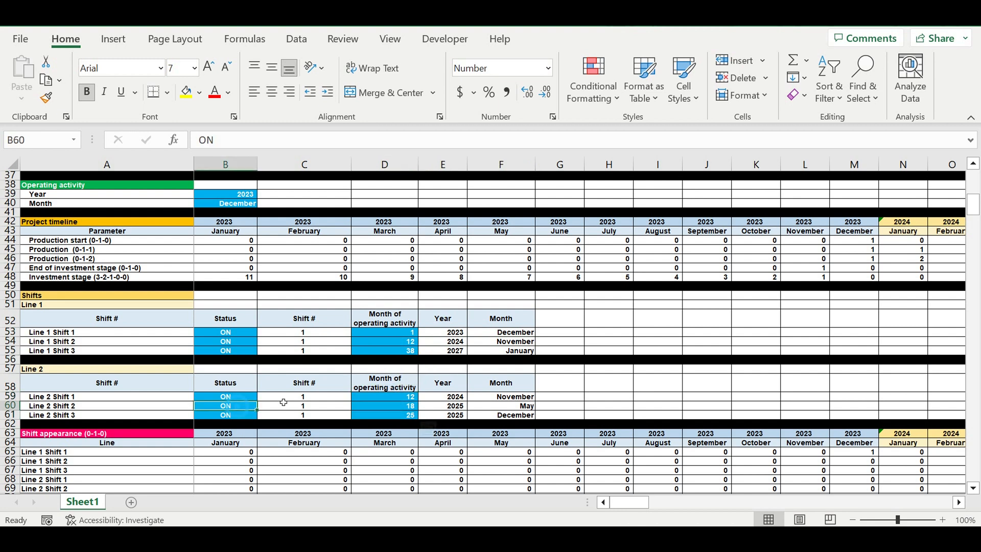
click(582, 436)
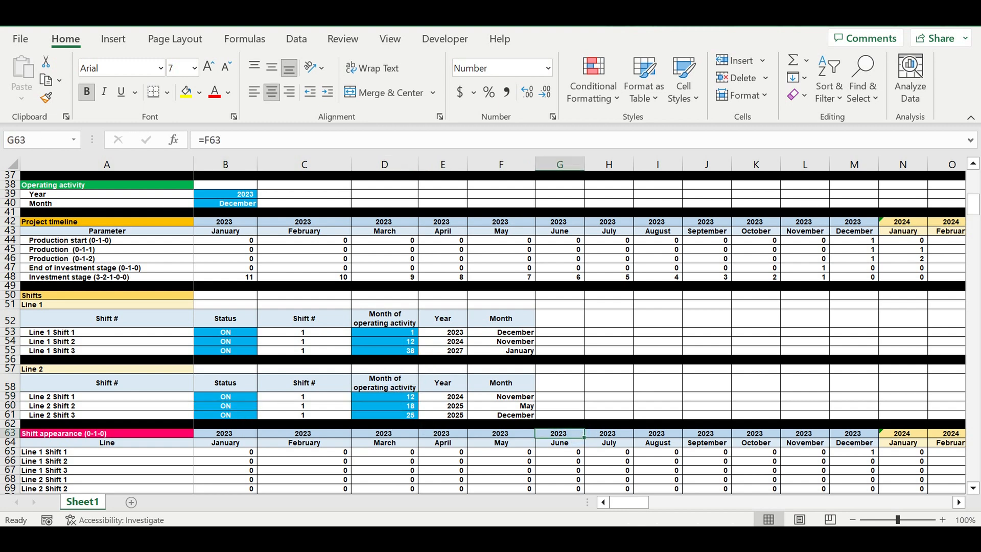
click(302, 399)
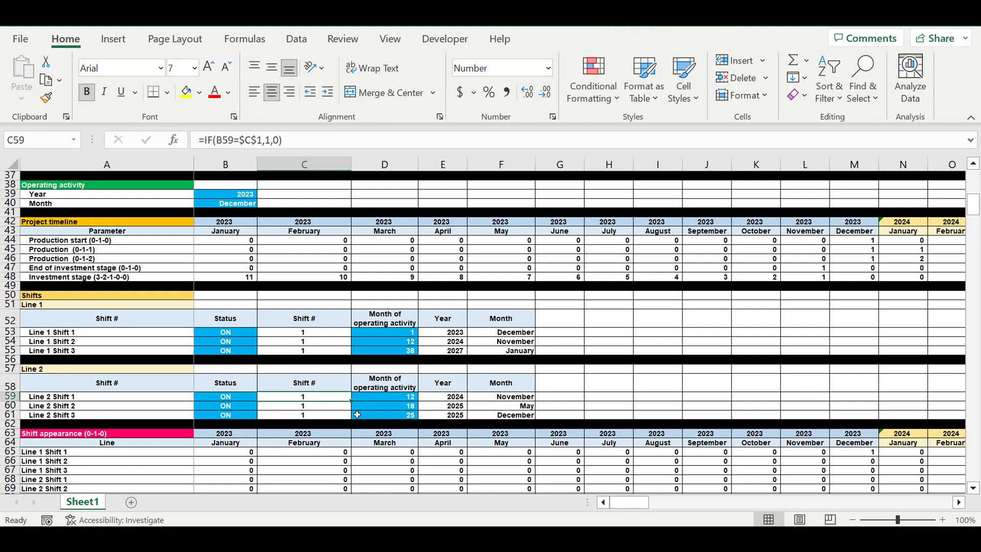
Review the shift appearance tables, the shift duration in hours and the typical year's workdays per month from January to December
scroll(366, 427, down, 4)
scroll(366, 427, down, 10)
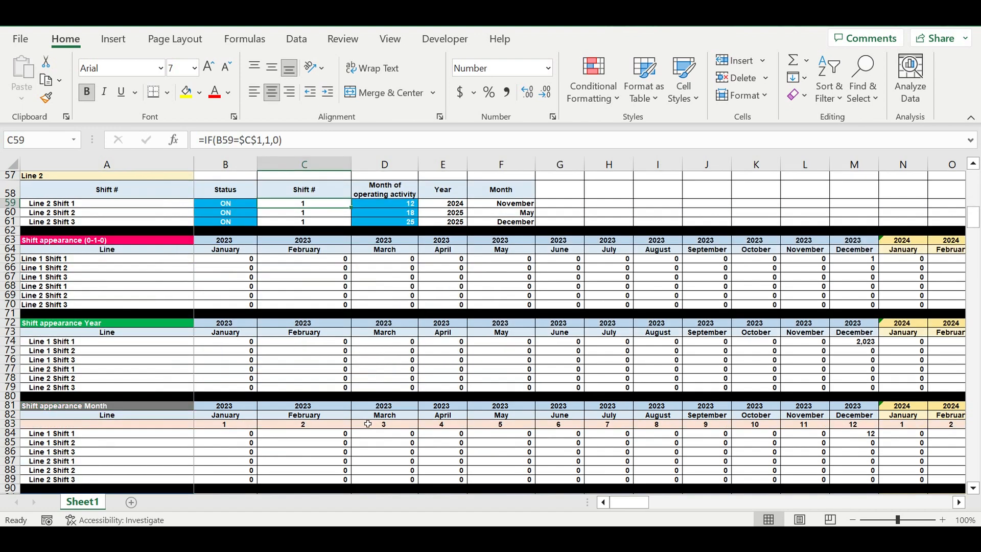
scroll(365, 421, down, 2)
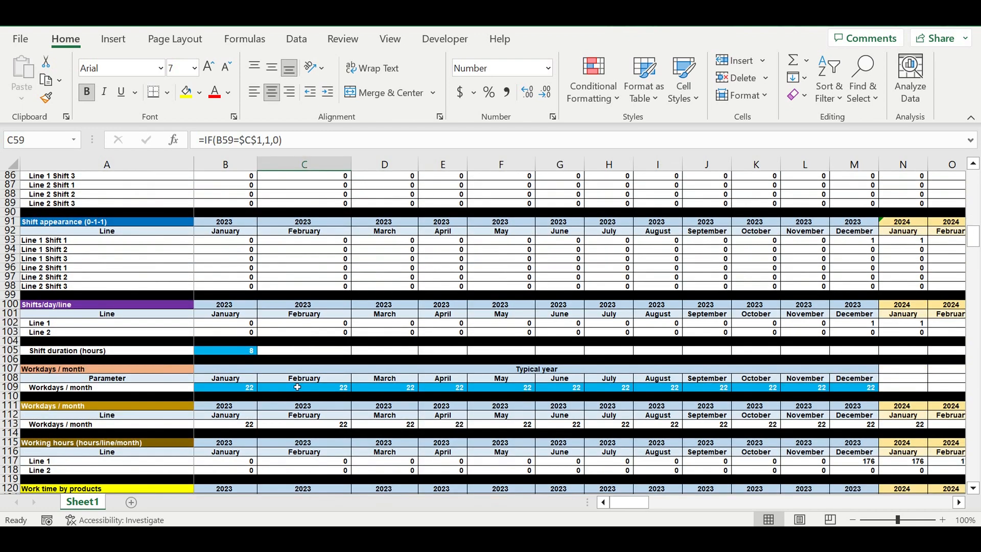
click(241, 352)
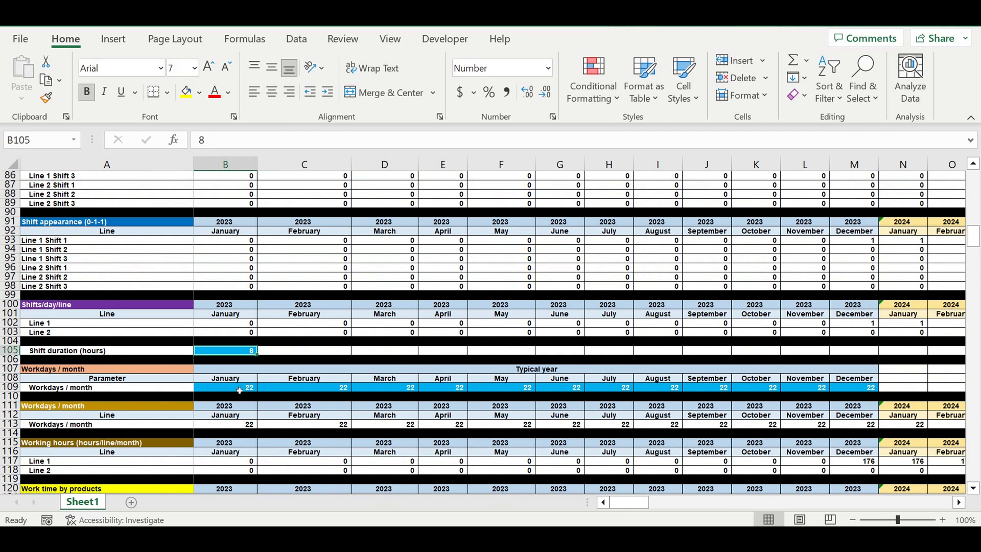
drag(238, 392, 849, 392)
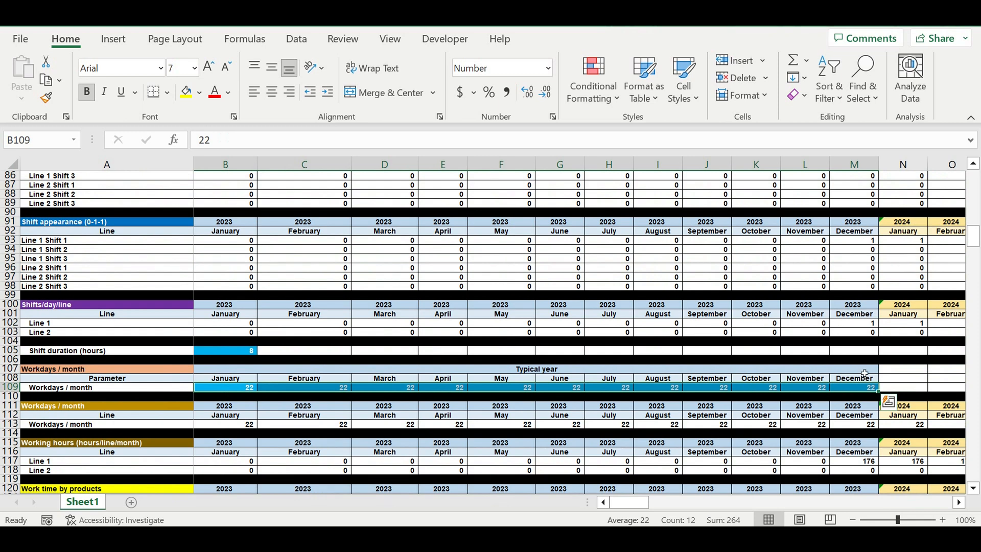
Examine the direct costs library's item names, prices per unit, local coefficients and global coefficient
scroll(631, 401, down, 14)
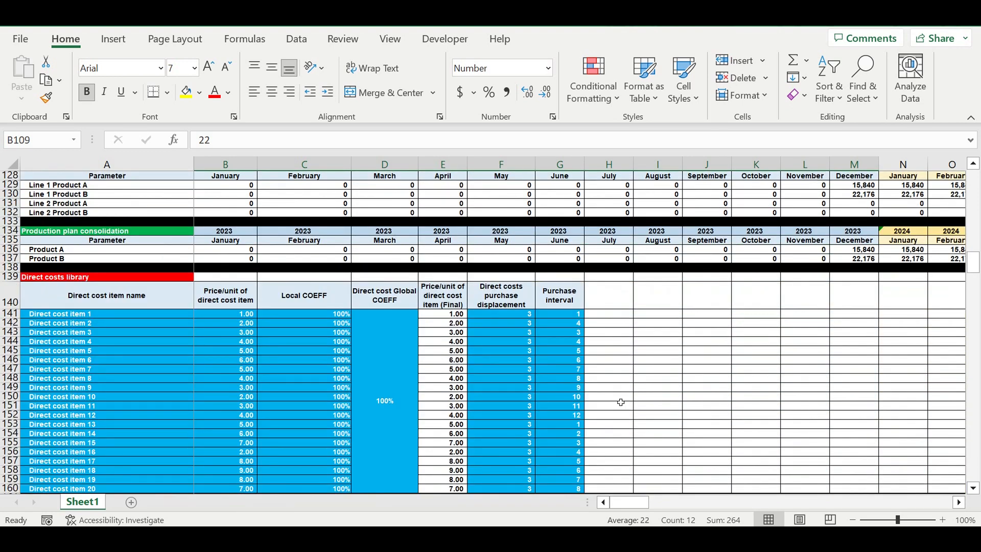
scroll(620, 402, down, 1)
drag(58, 289, 46, 455)
click(85, 388)
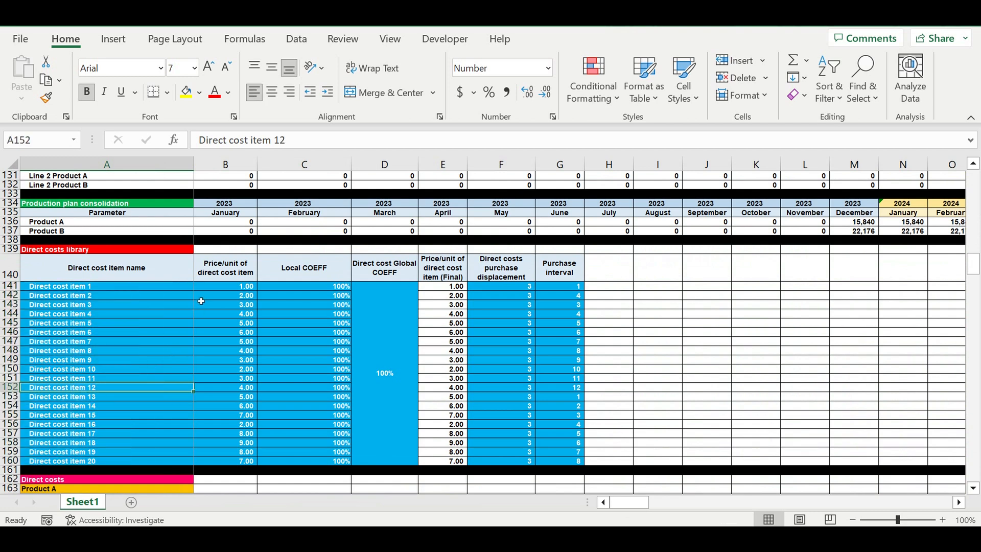
drag(221, 289, 213, 454)
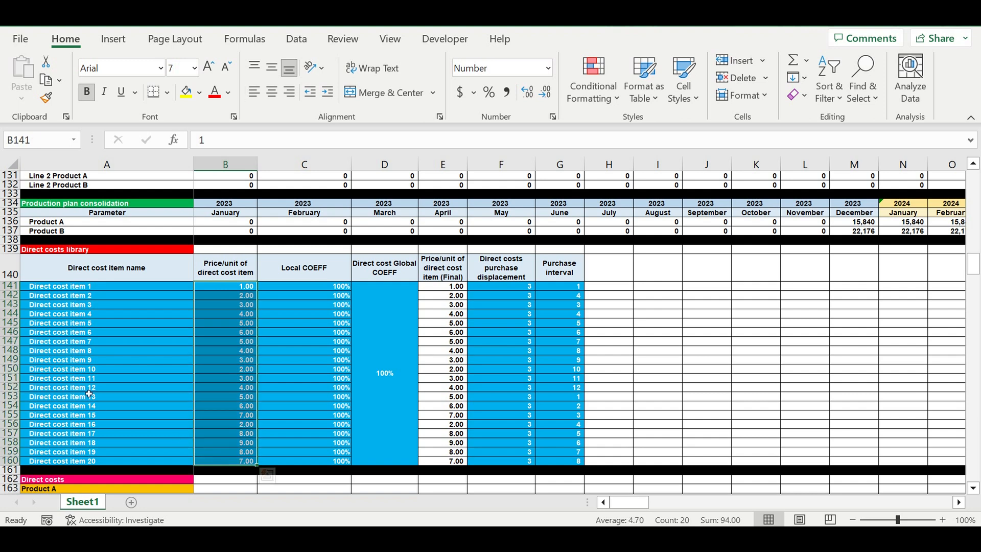
drag(85, 289, 77, 461)
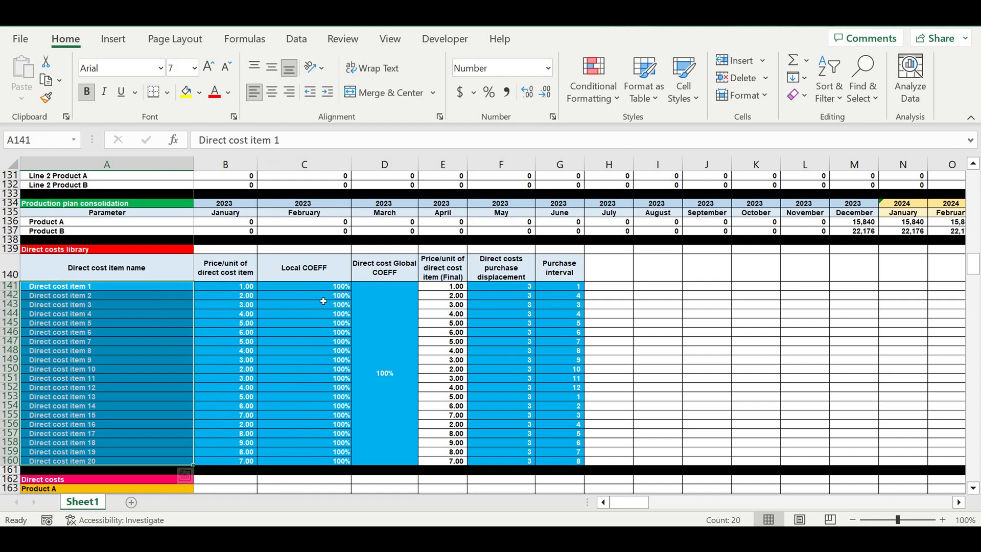
drag(331, 287, 377, 382)
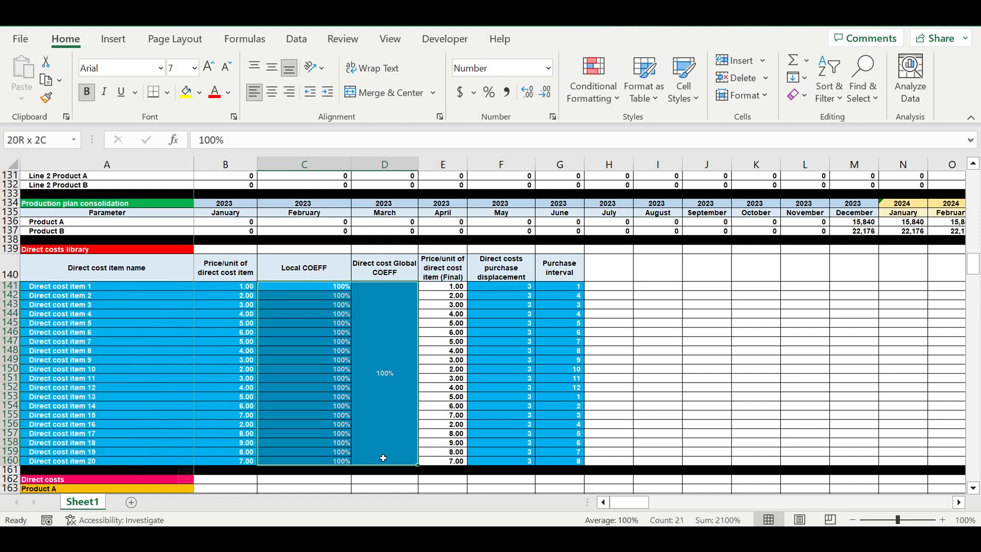
drag(383, 457, 391, 452)
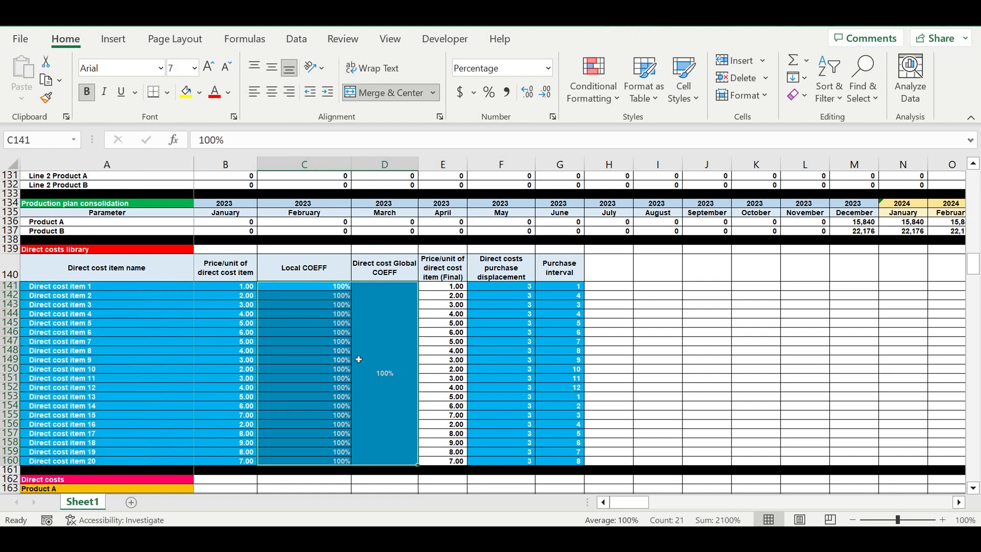
Try a purchase displacement of 0 for Direct cost item 1, set it back to 3 and check the available options
click(510, 287)
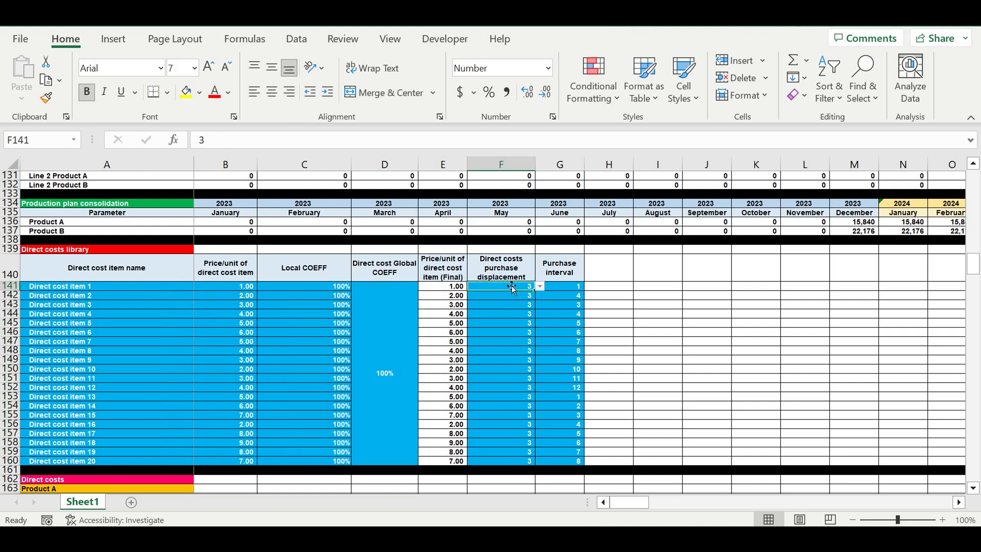
click(539, 286)
click(500, 298)
click(540, 287)
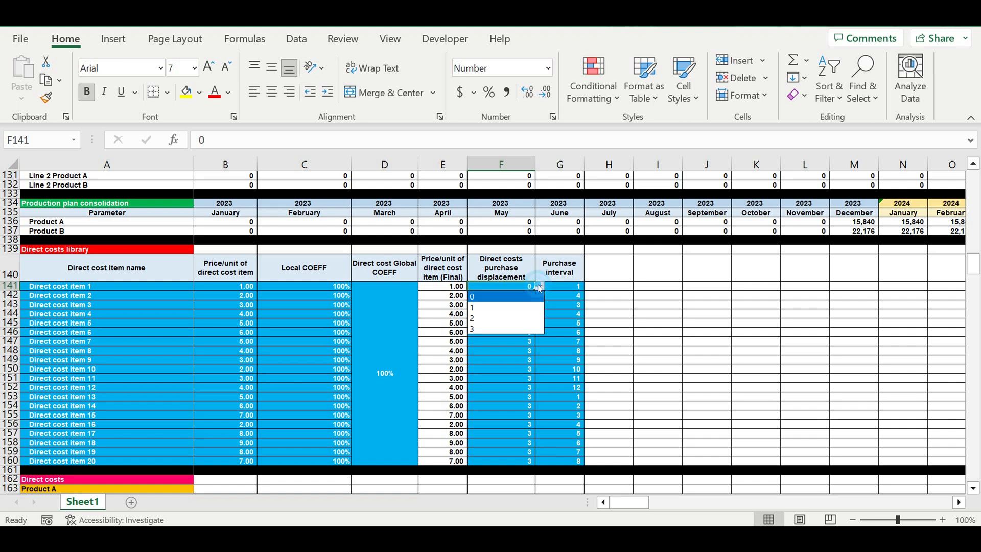
click(481, 330)
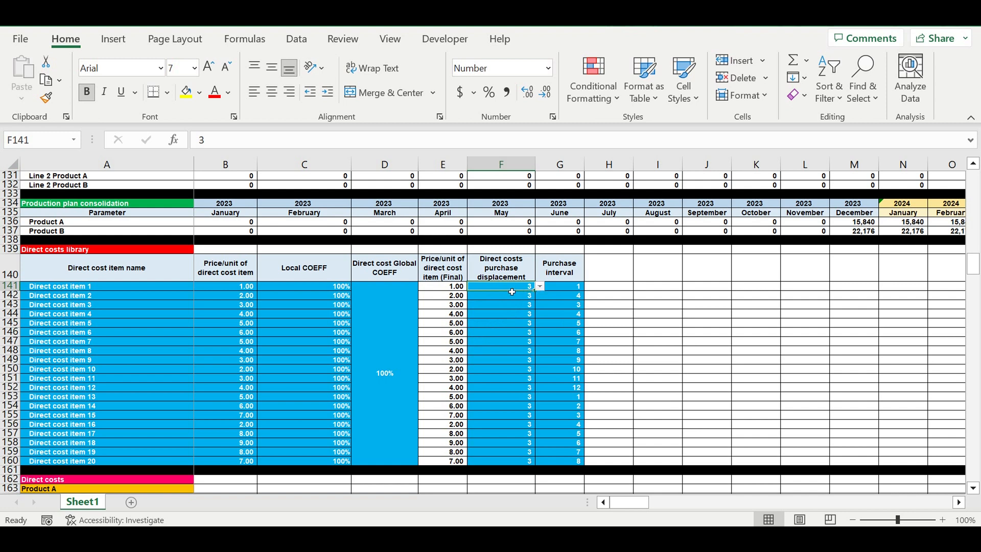
click(540, 287)
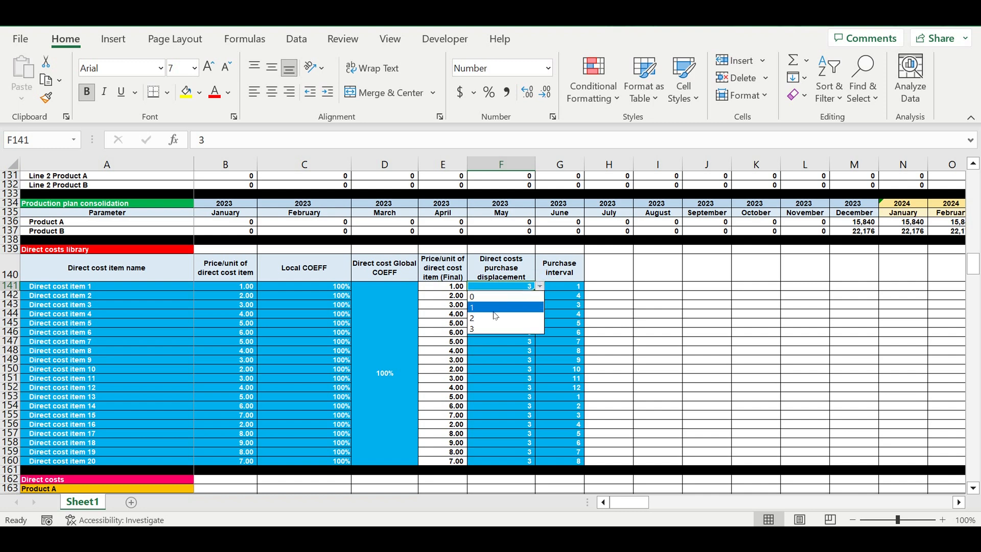
click(619, 324)
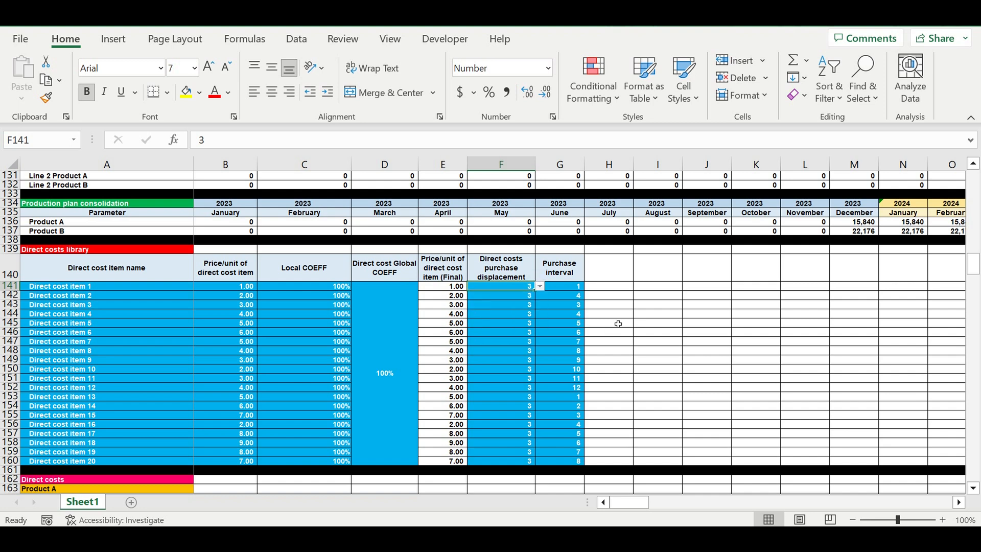
Examine the purchase intervals of the direct cost items and the interval options offered for Direct cost item 12
click(578, 305)
key(Up)
key(Up)
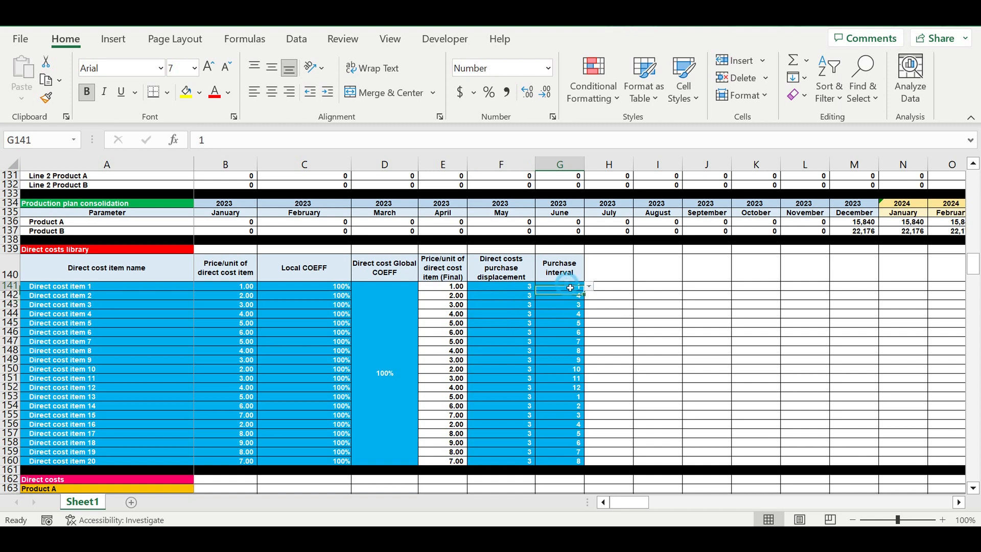
drag(566, 306, 554, 461)
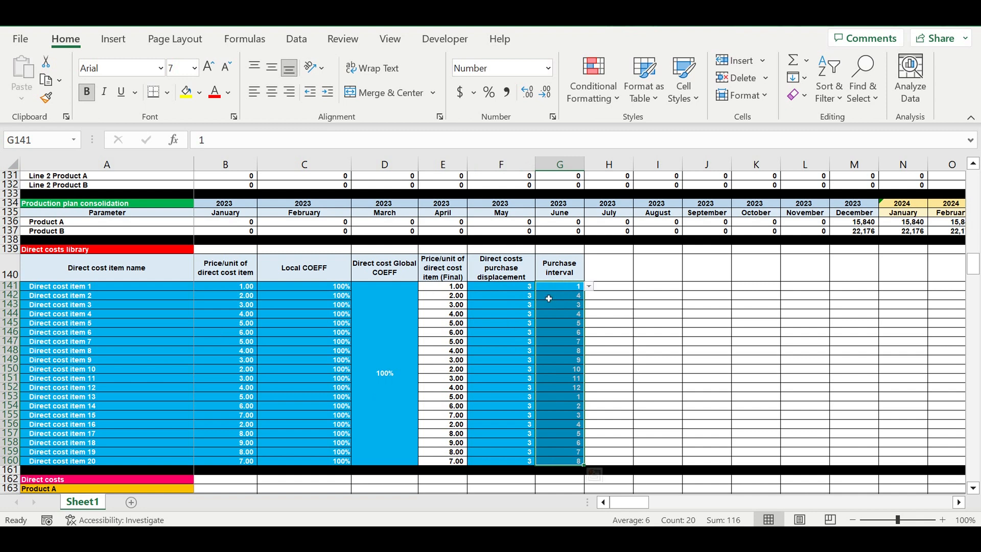
click(564, 290)
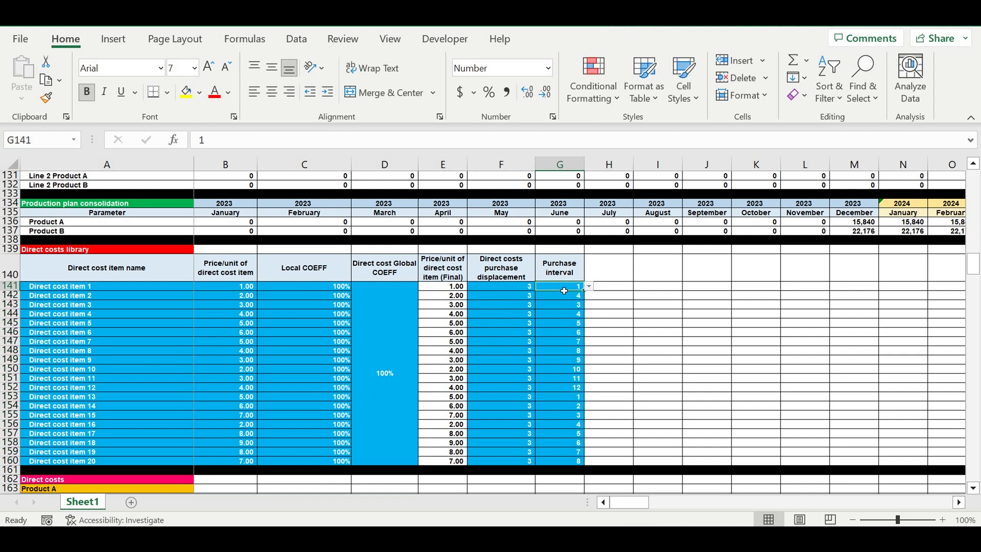
click(565, 297)
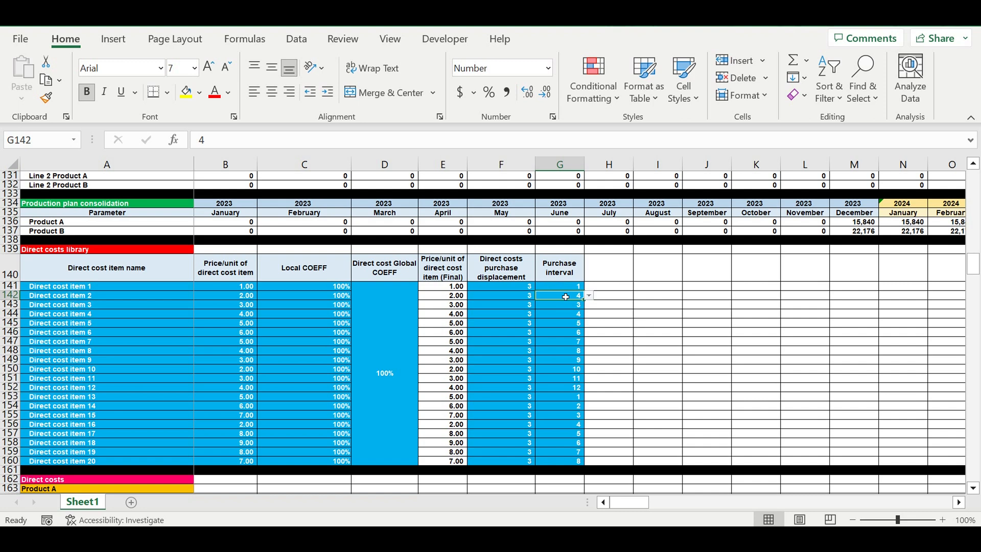
click(557, 389)
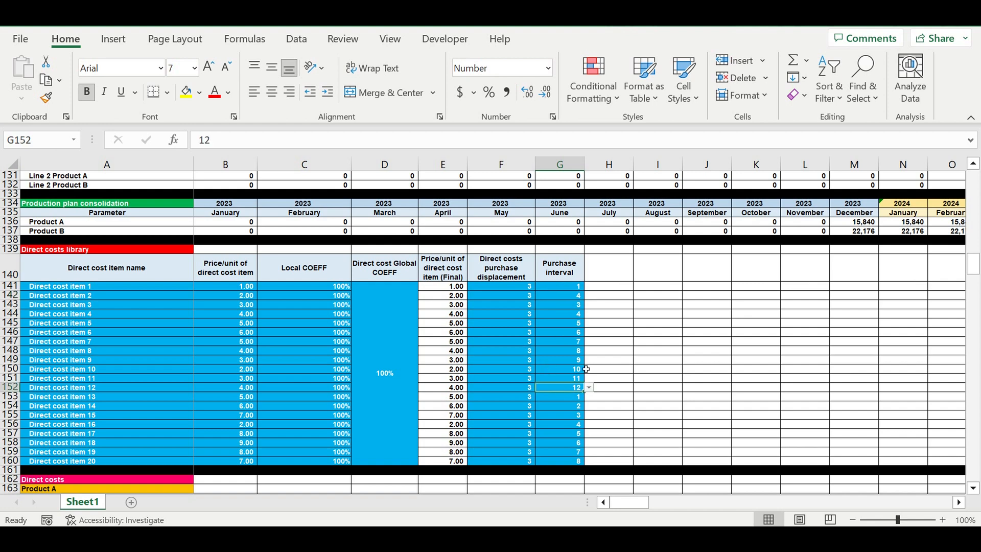
click(589, 388)
drag(586, 434, 593, 405)
click(653, 389)
Add Direct cost item 8 to Product A's direct costs in the first empty row, cell A173
scroll(501, 387, down, 2)
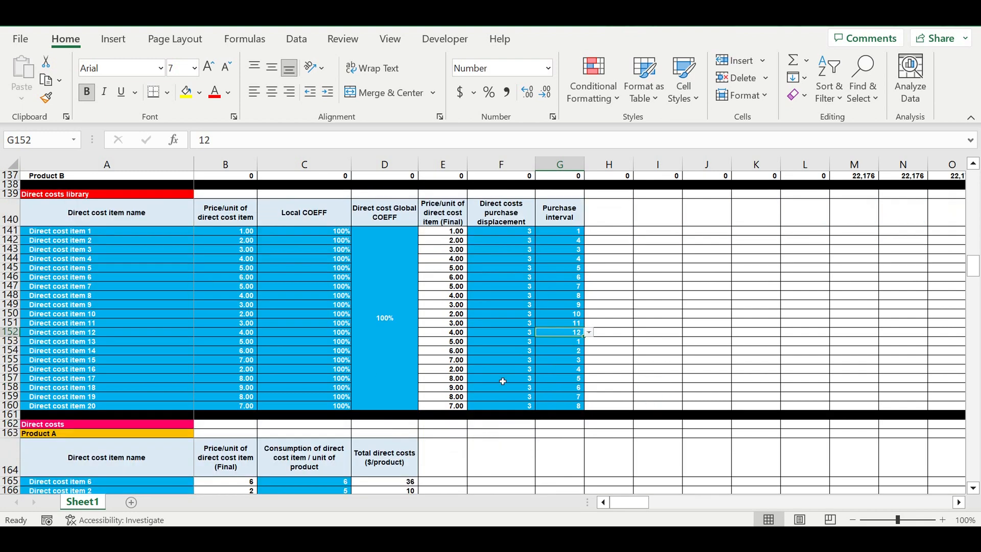
scroll(498, 372, down, 2)
scroll(497, 362, down, 4)
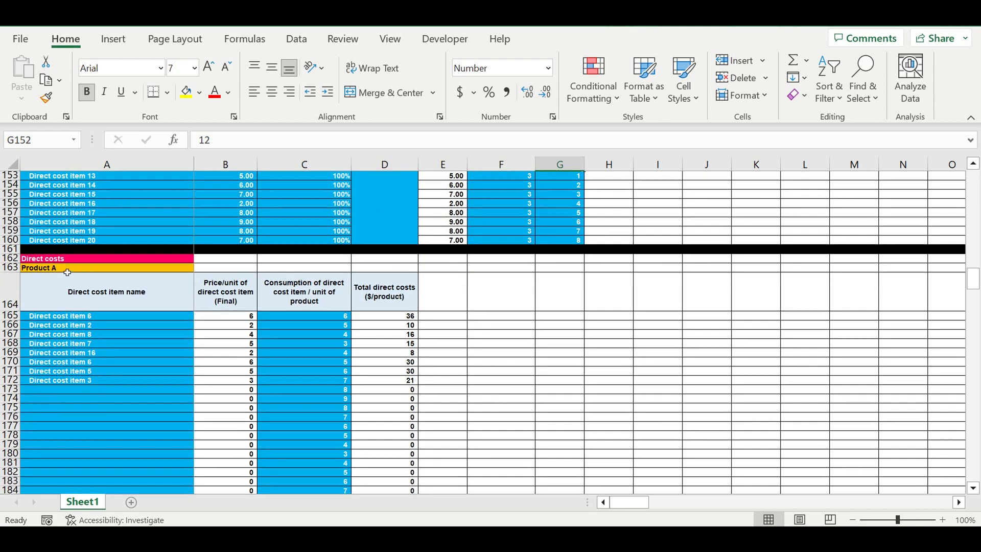
click(67, 269)
click(66, 390)
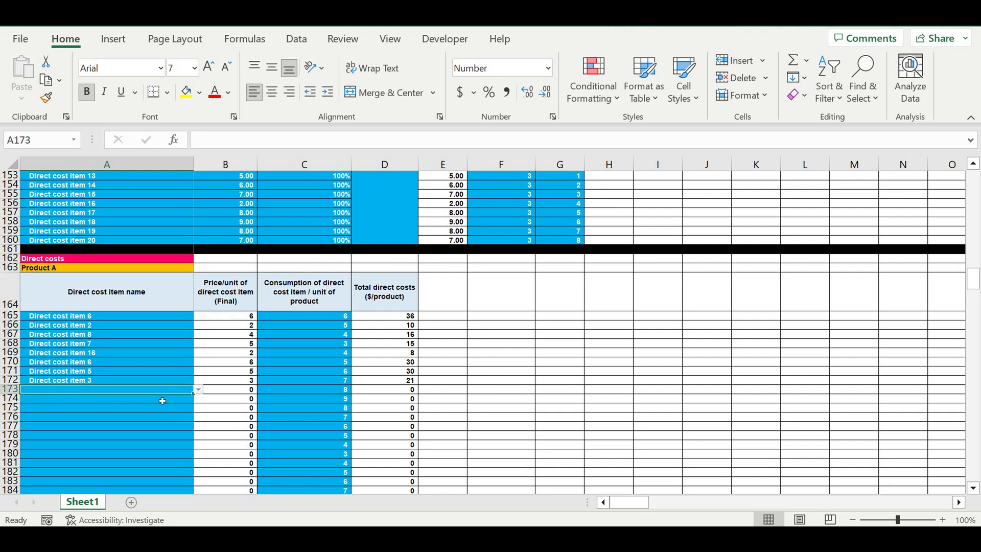
click(198, 389)
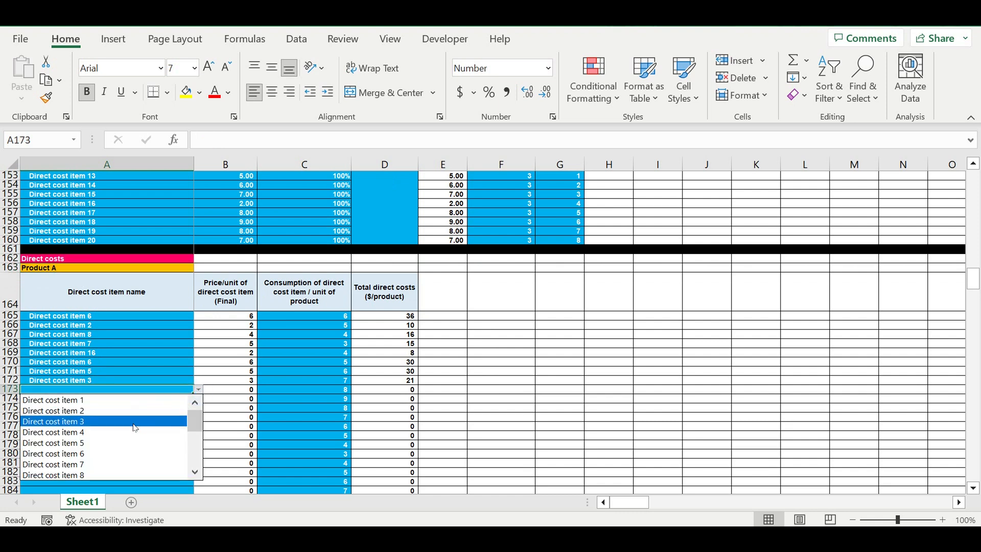
click(106, 474)
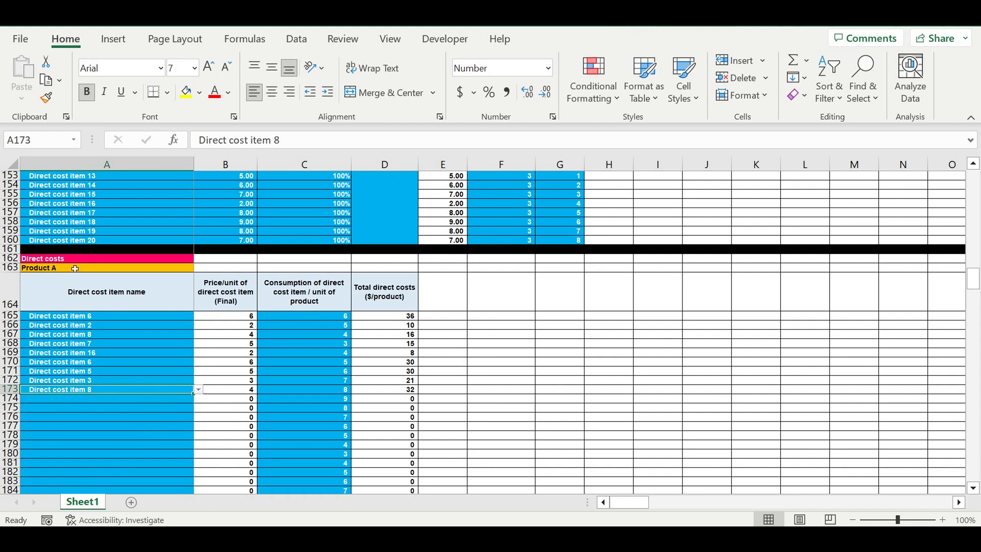
Review the direct cost items and consumption per unit for Product A, and the direct costs table of Product B
click(60, 274)
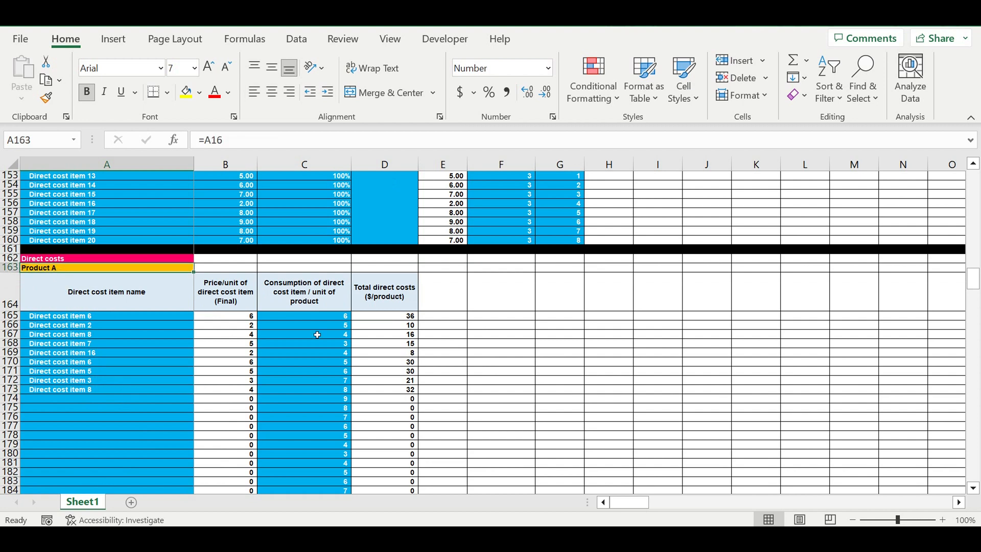
click(321, 398)
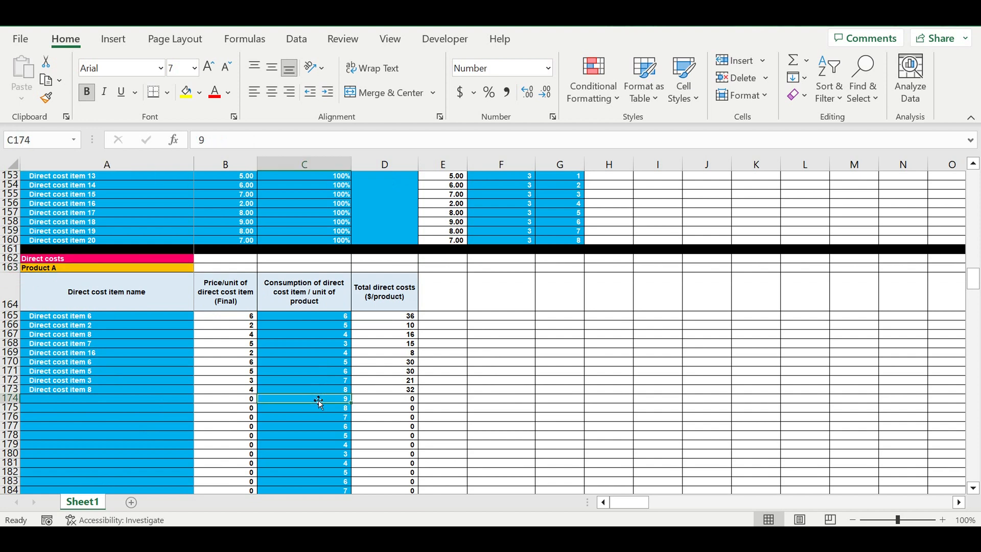
click(144, 391)
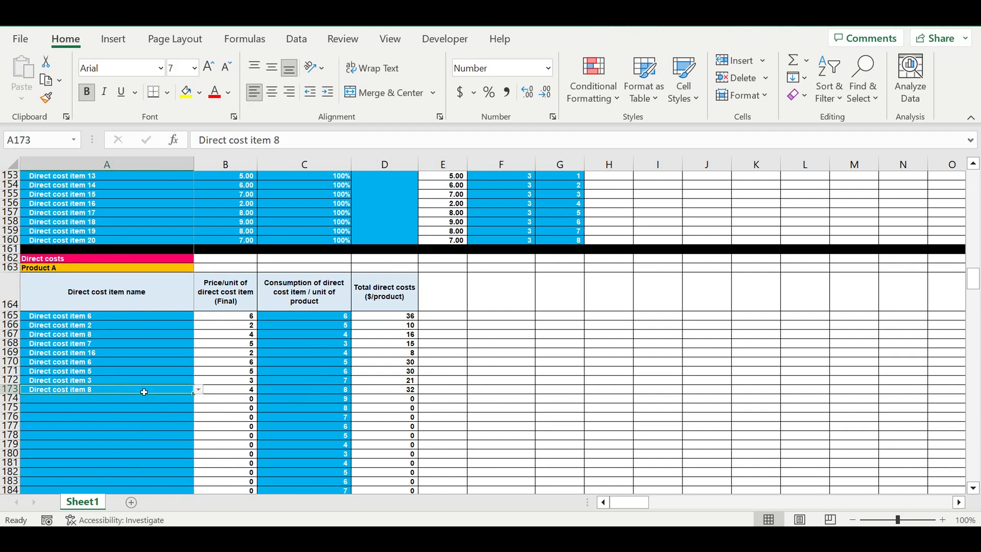
click(41, 268)
scroll(194, 388, down, 6)
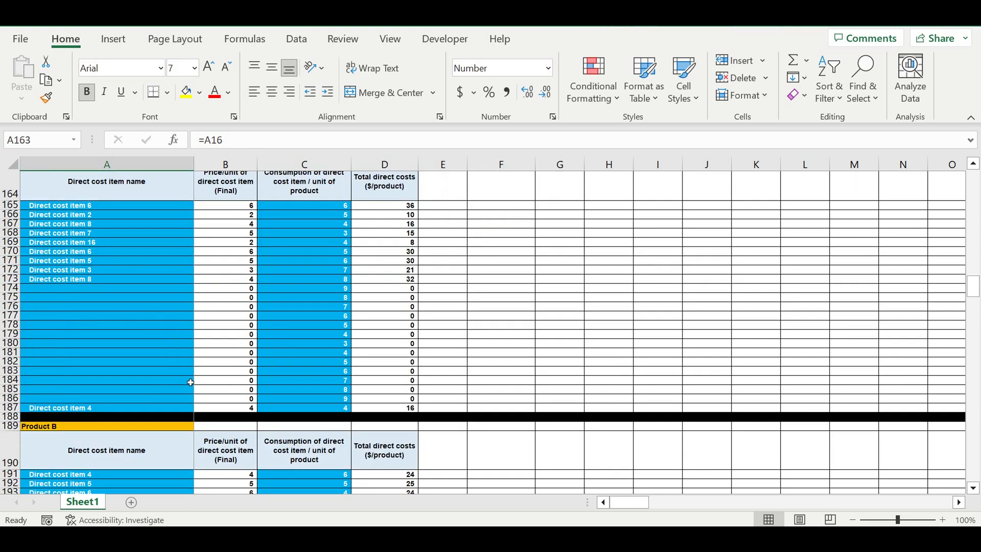
scroll(193, 381, down, 3)
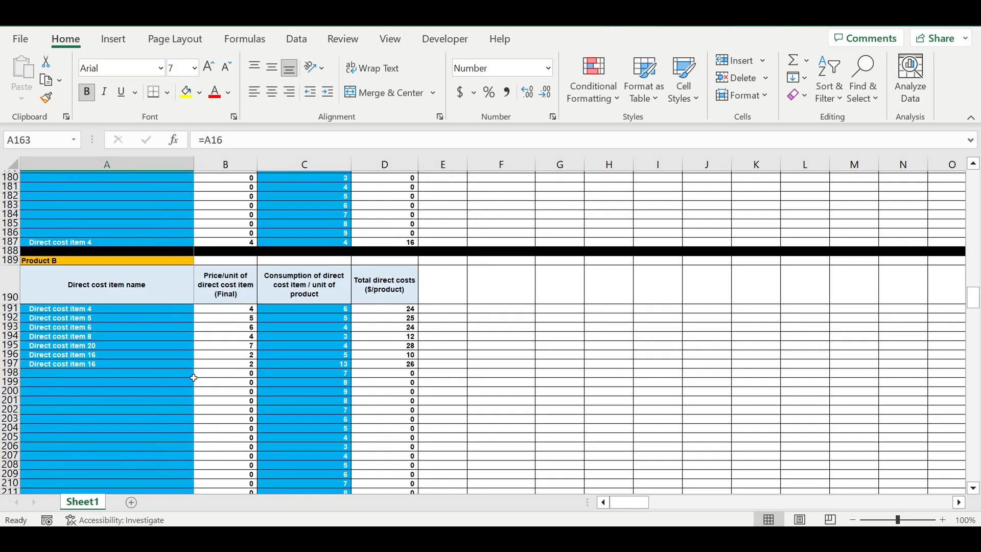
click(51, 261)
Look through the raw materials and purchasing cycle tables, and examine the item names in the investment plan
scroll(177, 360, down, 12)
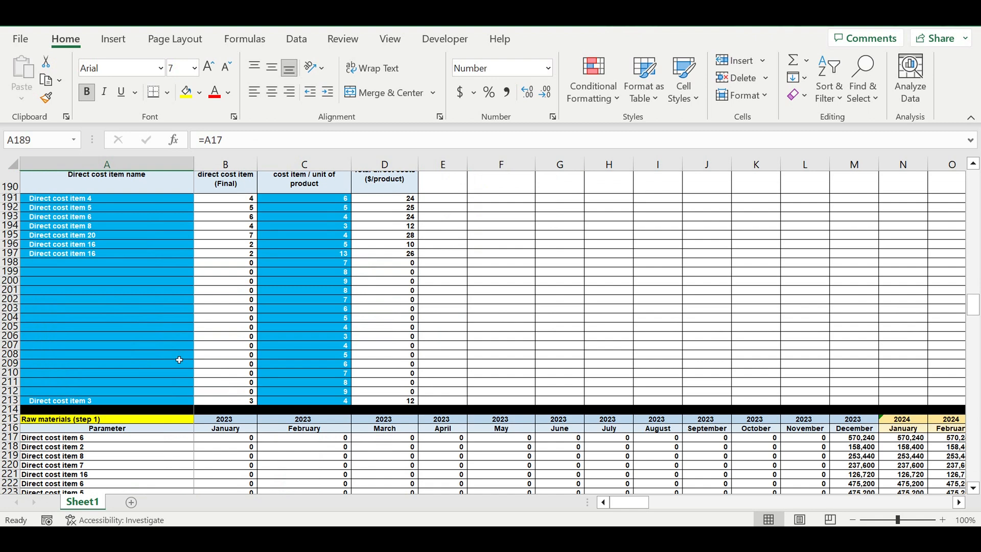
scroll(185, 354, down, 20)
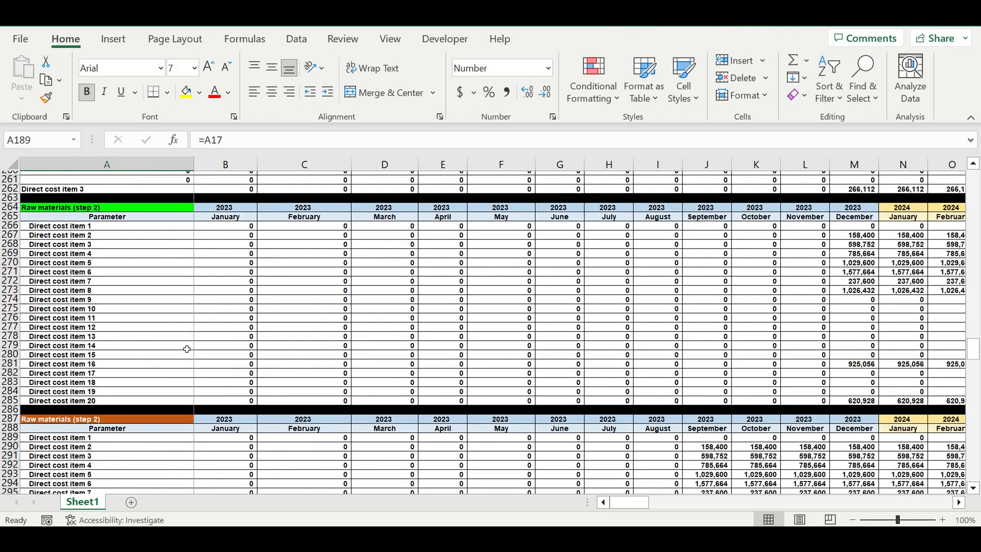
scroll(189, 350, down, 13)
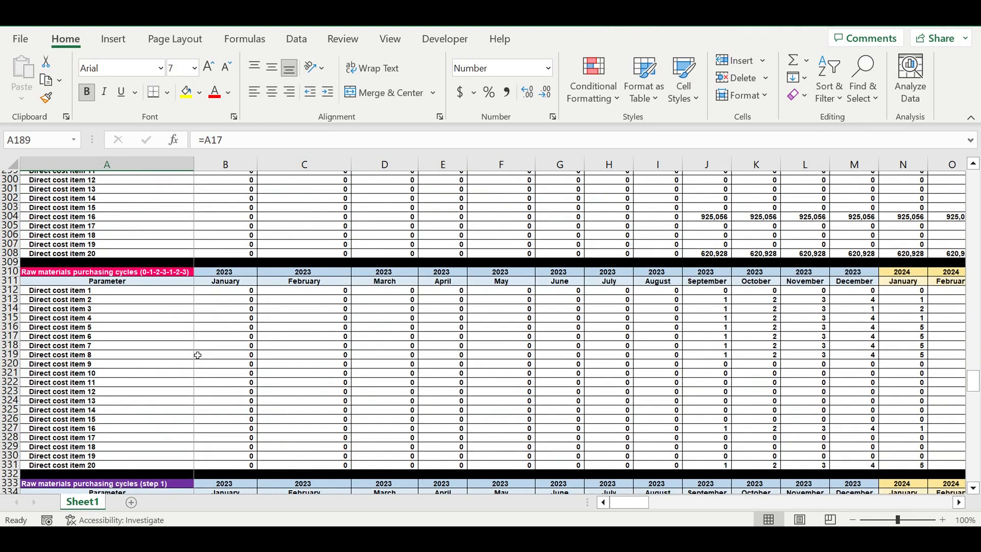
scroll(200, 356, down, 11)
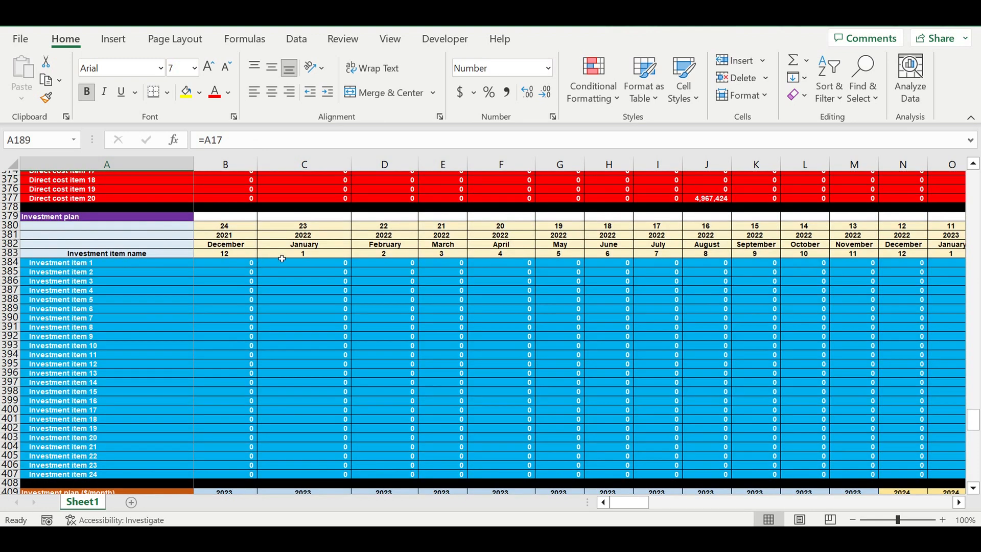
drag(78, 263, 78, 373)
drag(78, 421, 75, 479)
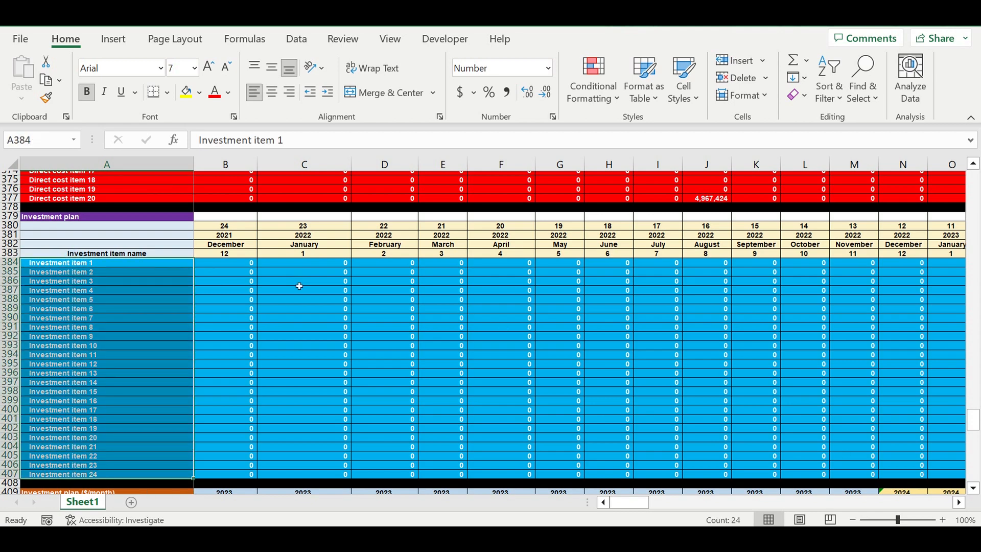
Examine the monthly amounts of the investment items and the start of operating column in the investment plan
drag(247, 265, 882, 477)
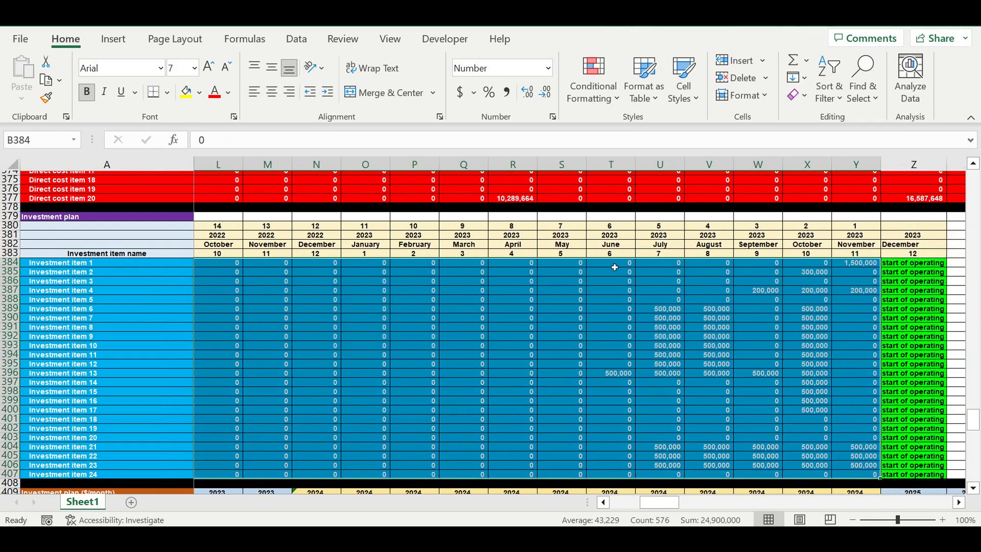
drag(613, 266, 860, 484)
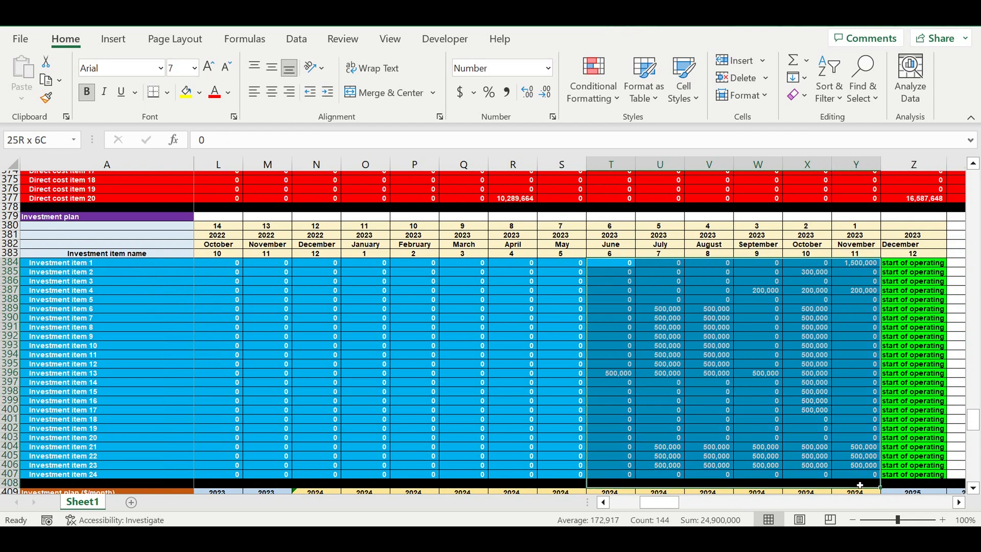
drag(913, 267, 913, 474)
Review the Line 1 positions and their salaries per person in the Payroll (Shifts) section
scroll(794, 355, down, 5)
drag(660, 503, 557, 504)
scroll(458, 358, down, 11)
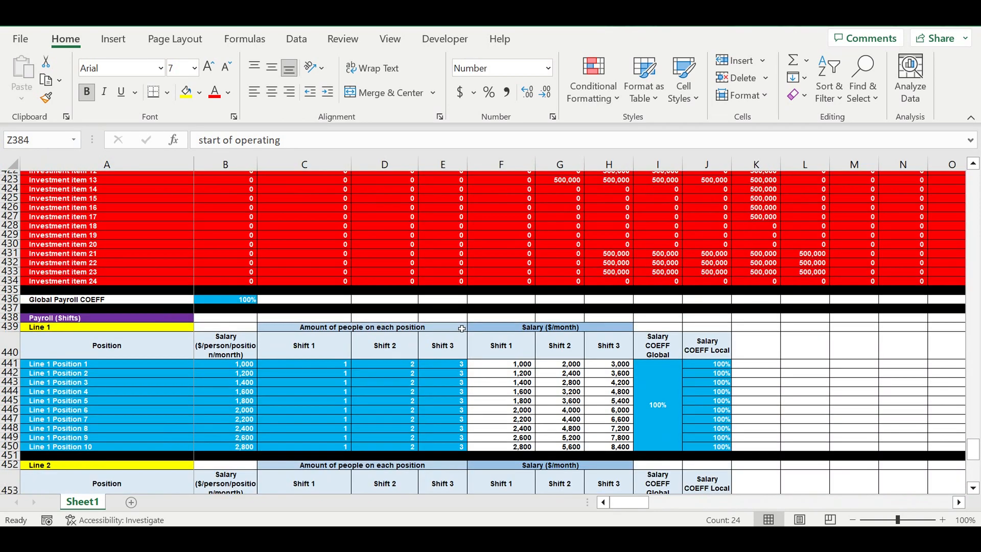
scroll(465, 324, down, 1)
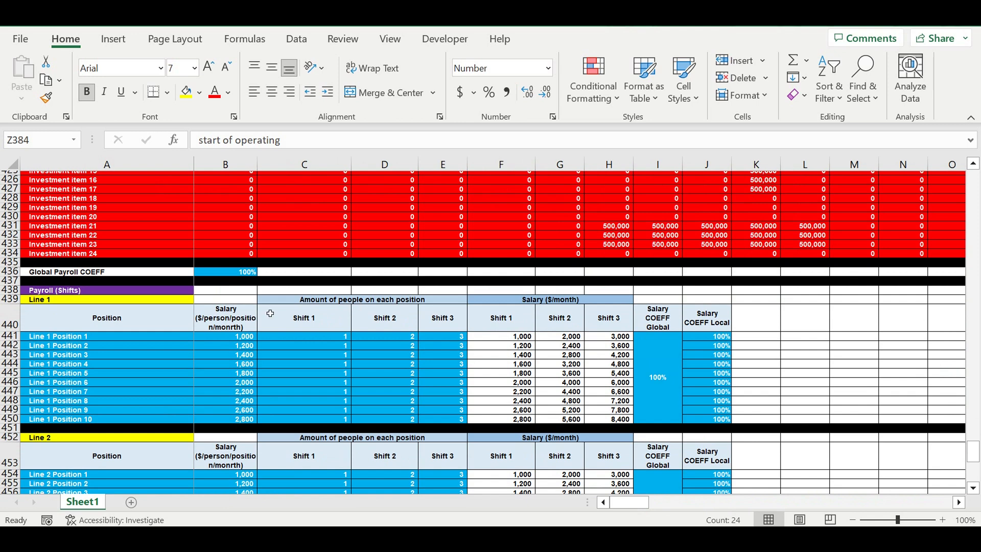
click(52, 301)
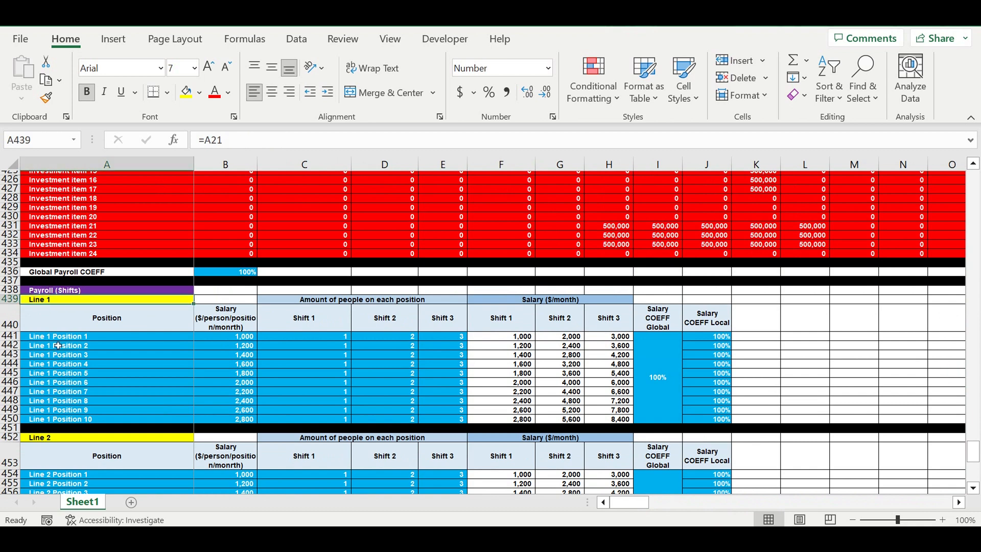
drag(54, 339, 36, 421)
drag(234, 340, 234, 426)
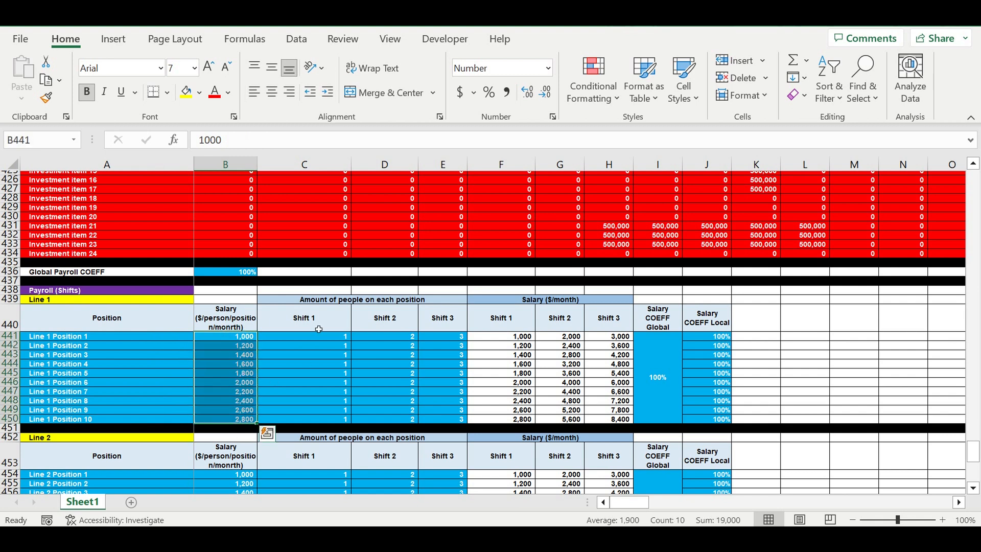
Examine the amount of people on each Line 1 position for Shift 1, Shift 2 and Shift 3
click(327, 338)
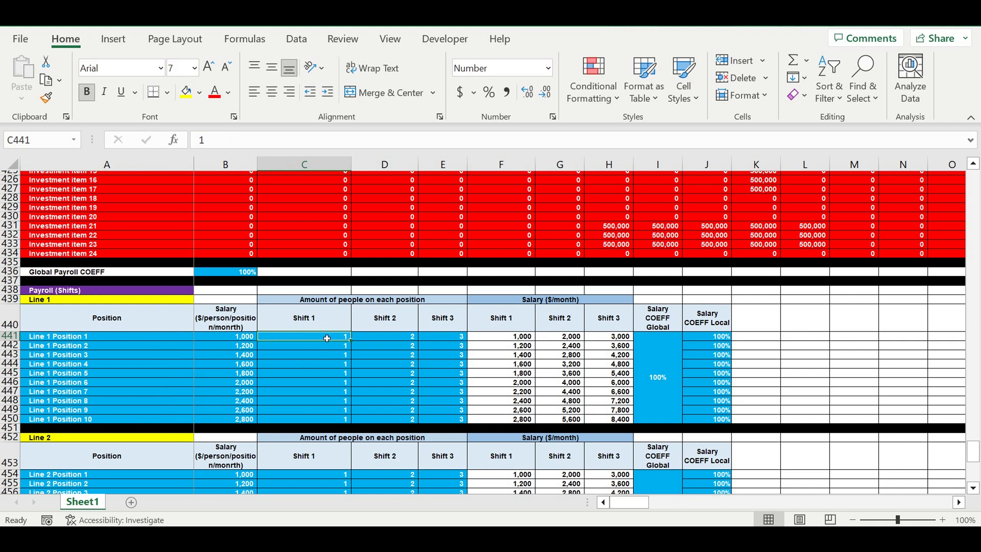
click(378, 342)
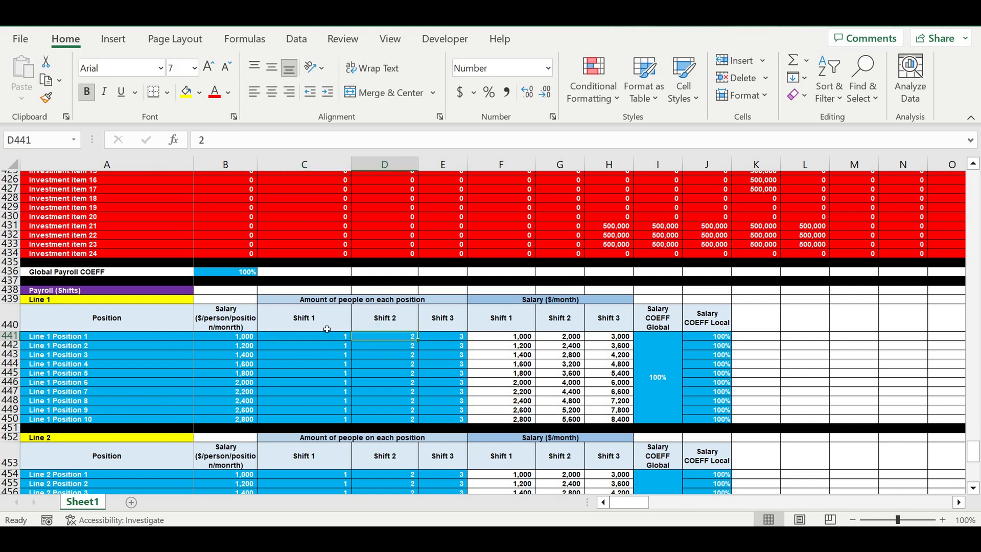
click(314, 320)
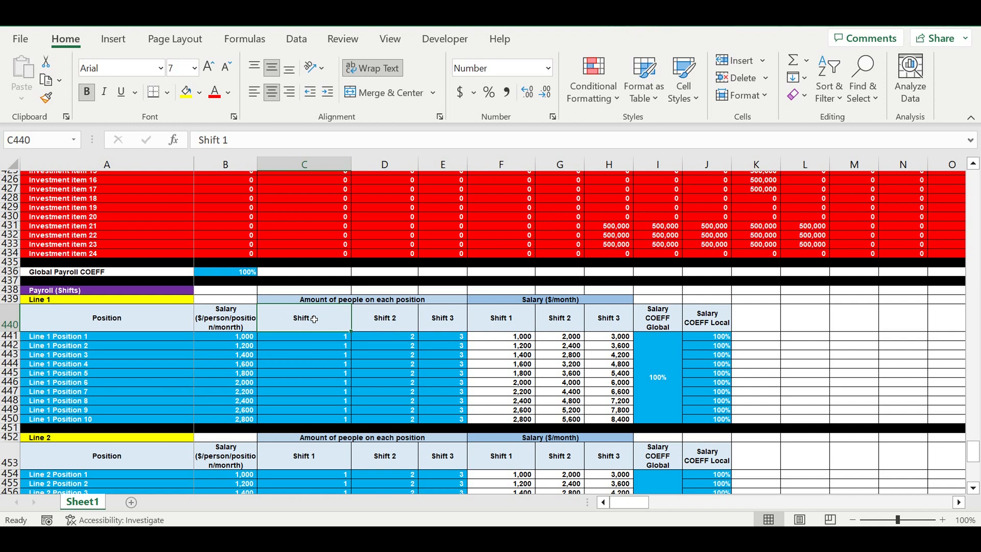
drag(312, 339, 306, 426)
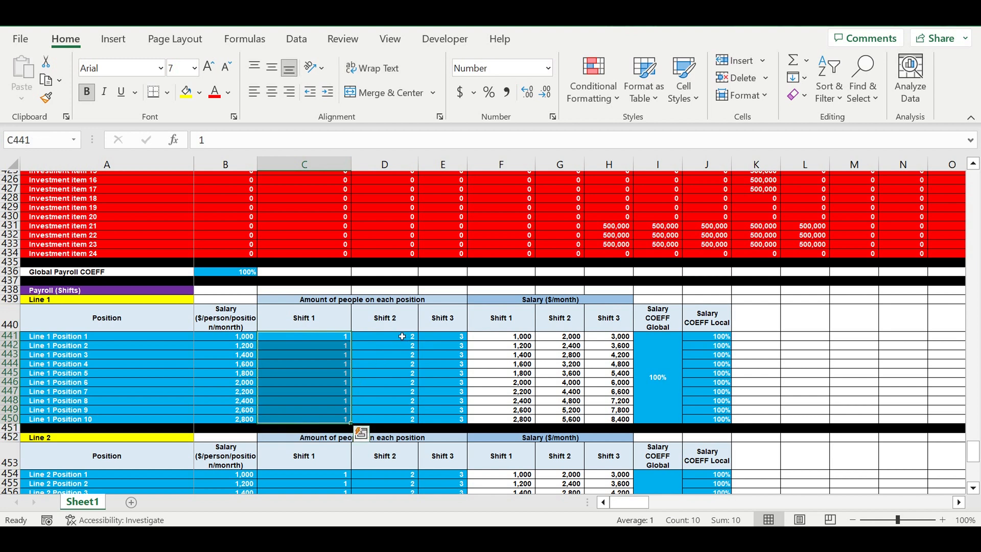
drag(396, 340, 390, 427)
click(87, 301)
drag(452, 339, 464, 411)
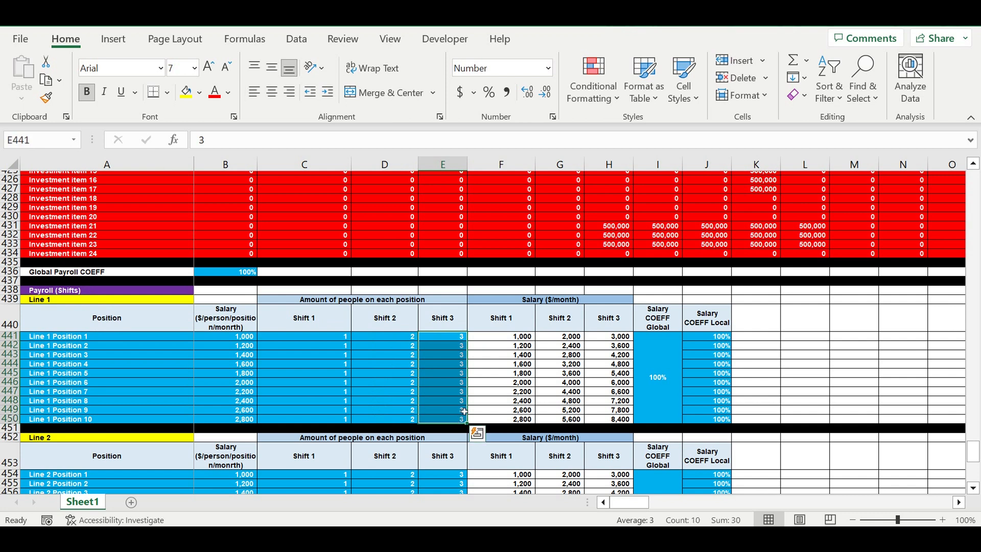
Inspect the global and local salary coefficients of Line 1 and the formulas for its monthly salaries per shift
drag(657, 356, 703, 413)
drag(498, 338, 607, 418)
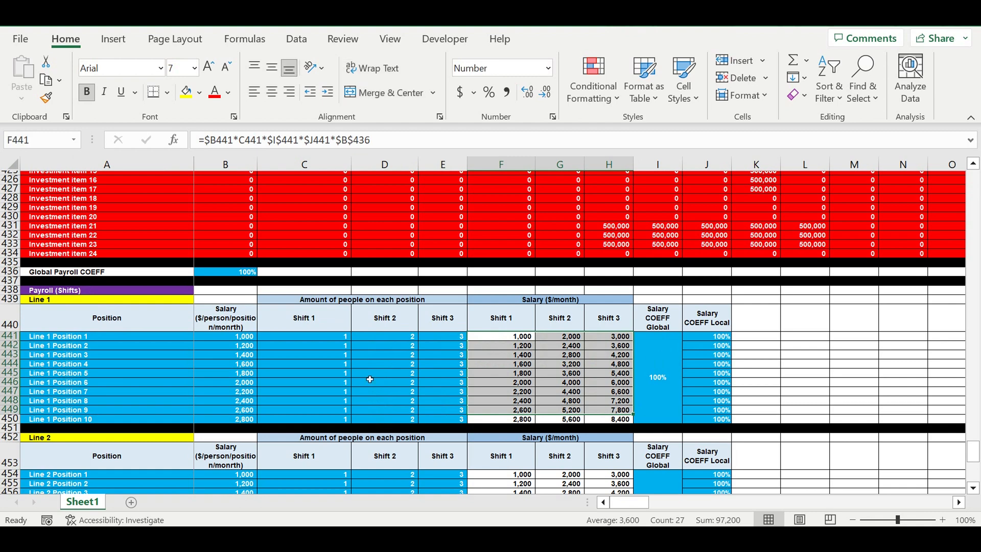
click(41, 301)
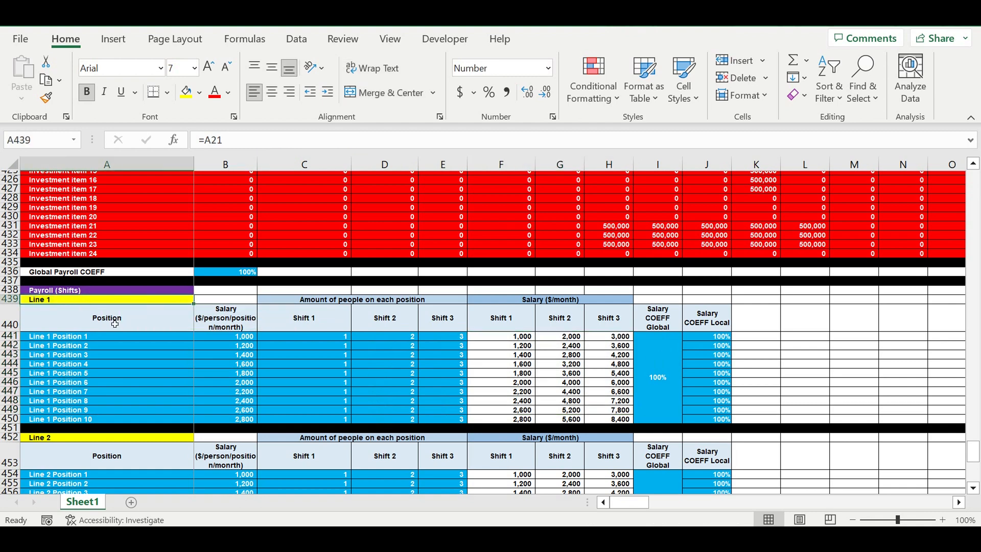
Review the Line 2 payroll positions and the monthly amounts in the Shifts Payroll table from 2023 into 2025
scroll(108, 355, down, 4)
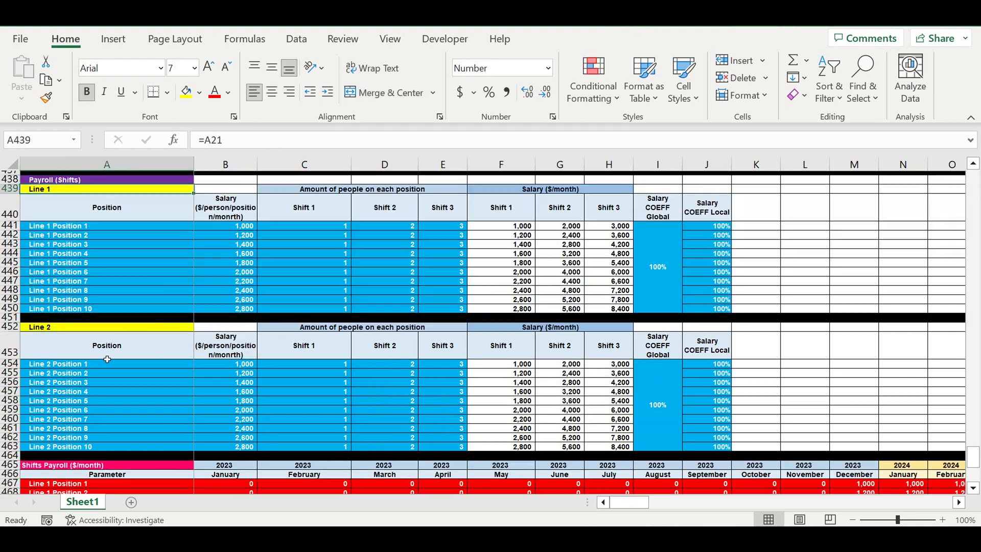
click(51, 327)
click(69, 369)
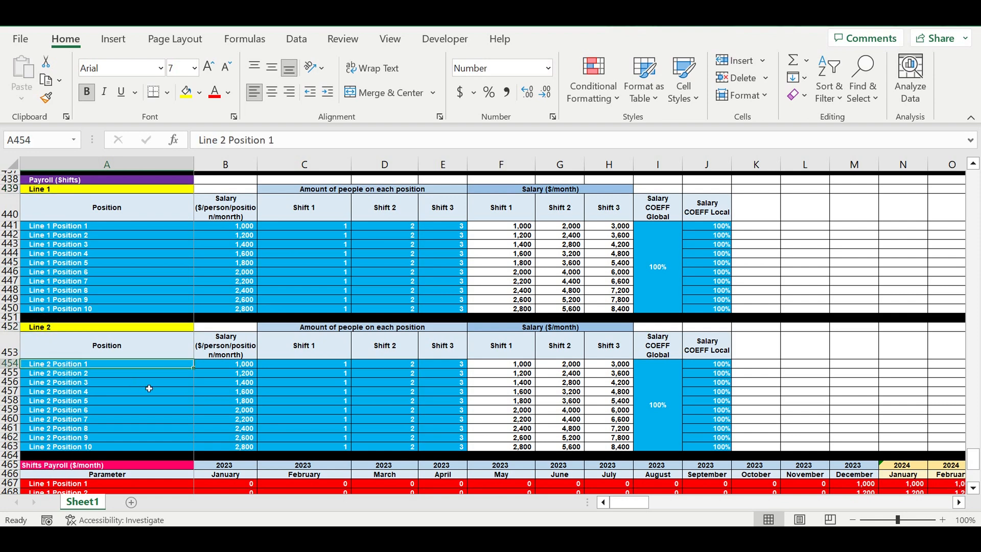
scroll(166, 392, down, 1)
scroll(166, 391, down, 8)
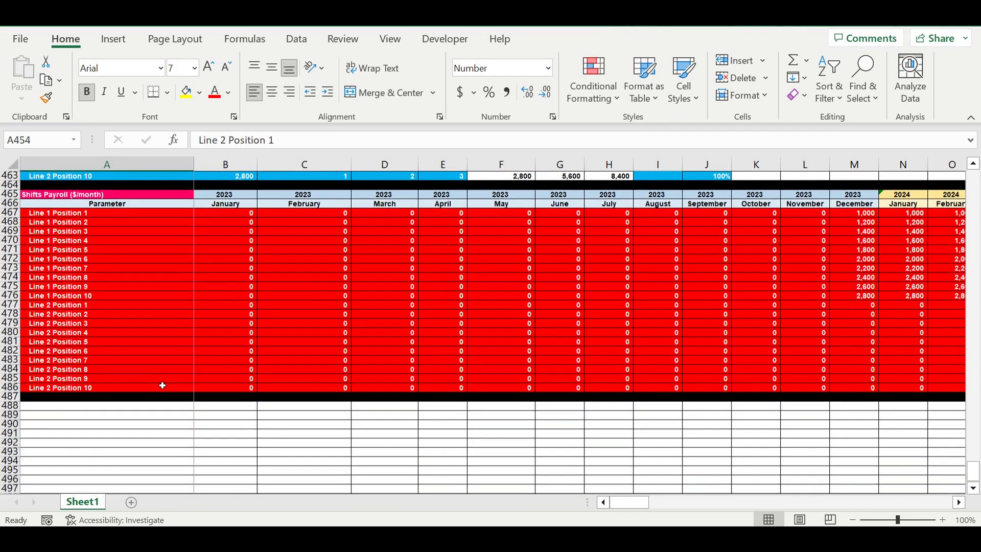
drag(626, 509, 674, 510)
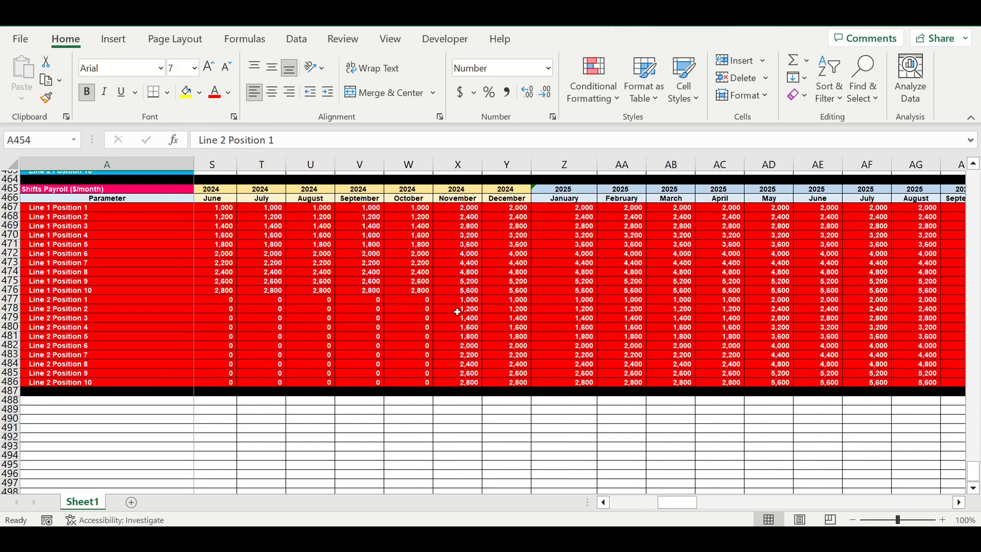
drag(674, 504, 552, 513)
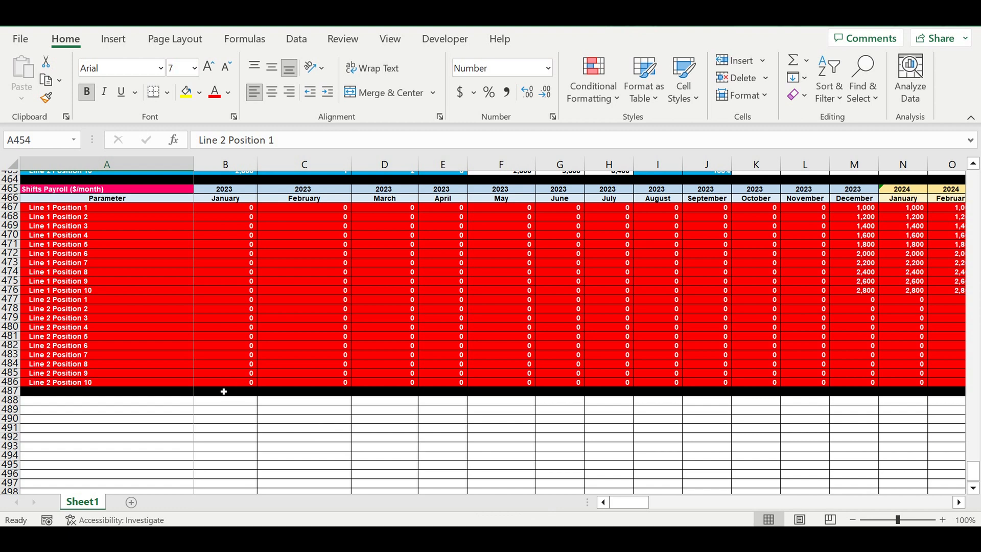
Enter the section title "Payroll fixed" in cell A488, below the Shifts Payroll table
scroll(224, 392, down, 1)
click(74, 373)
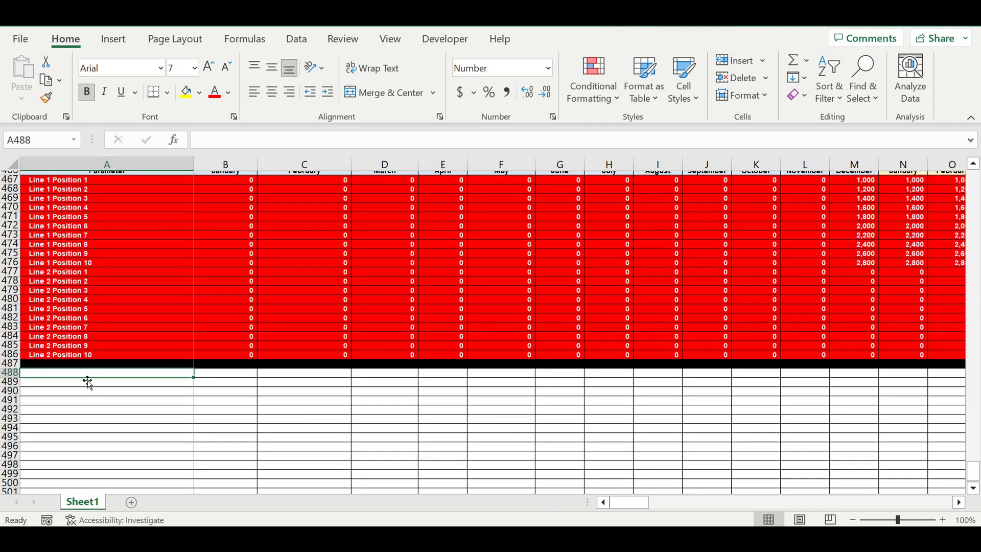
text(Payroll)
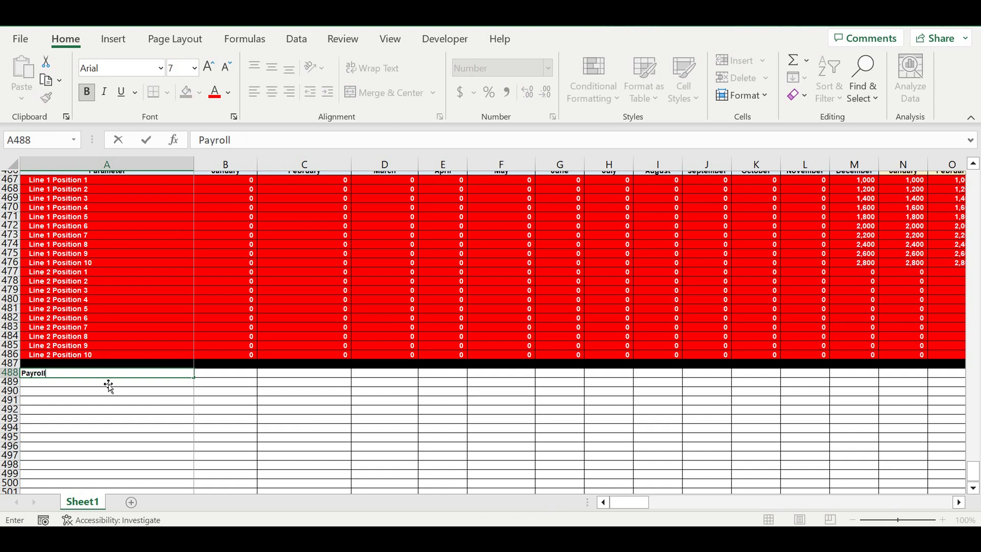
text( fixed)
key(Return)
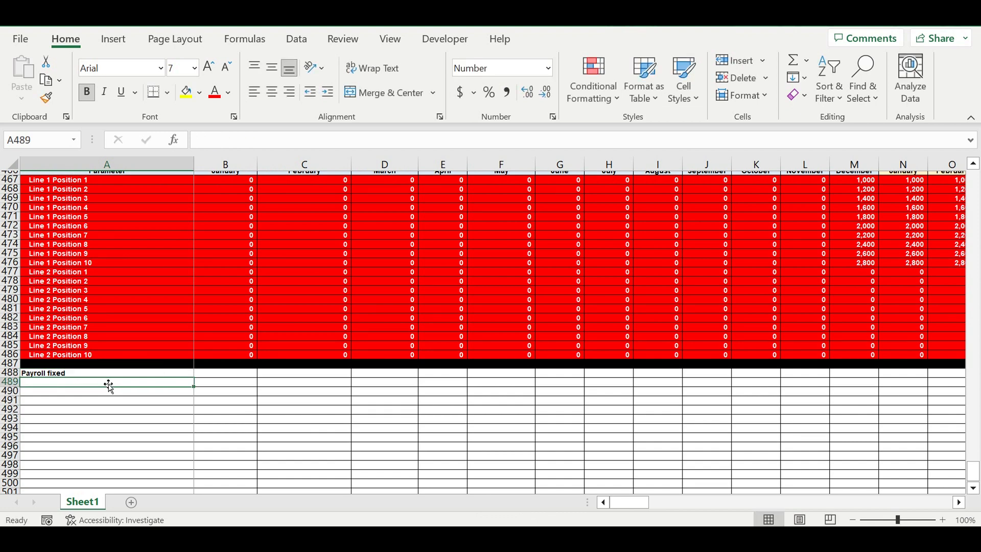
Enter the column headers "Position" in A489 and "Amount of people on this position" in B489
text(Po)
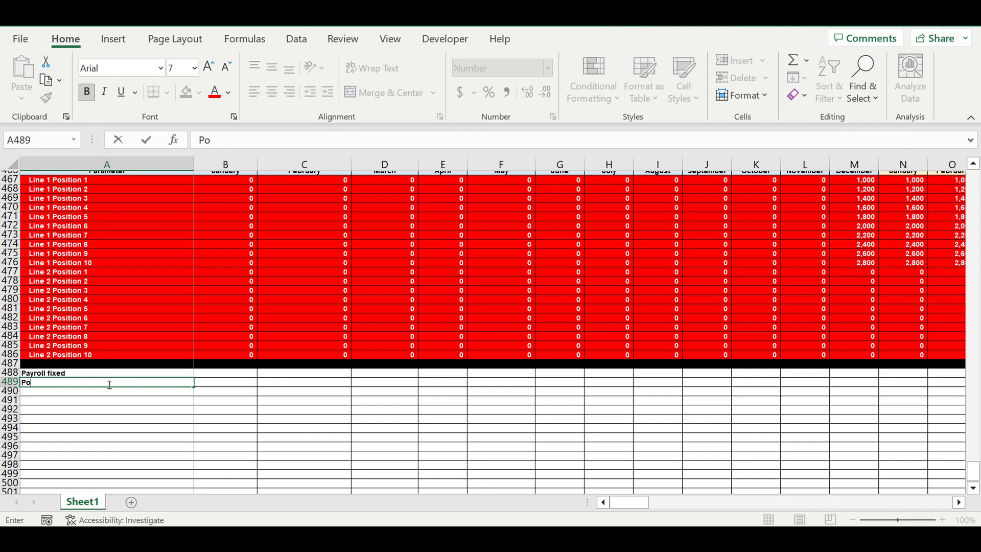
text(tion)
key(Return)
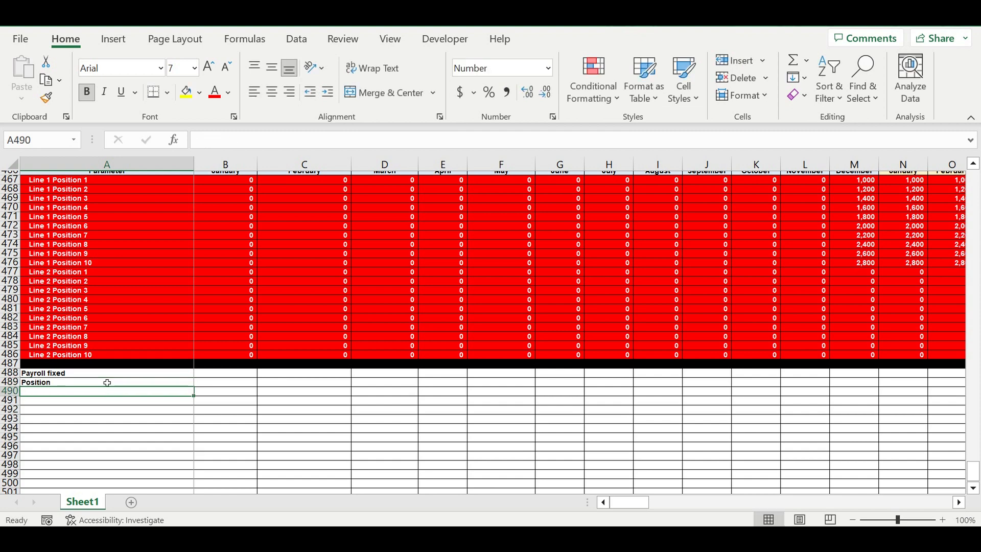
key(Up)
key(Right)
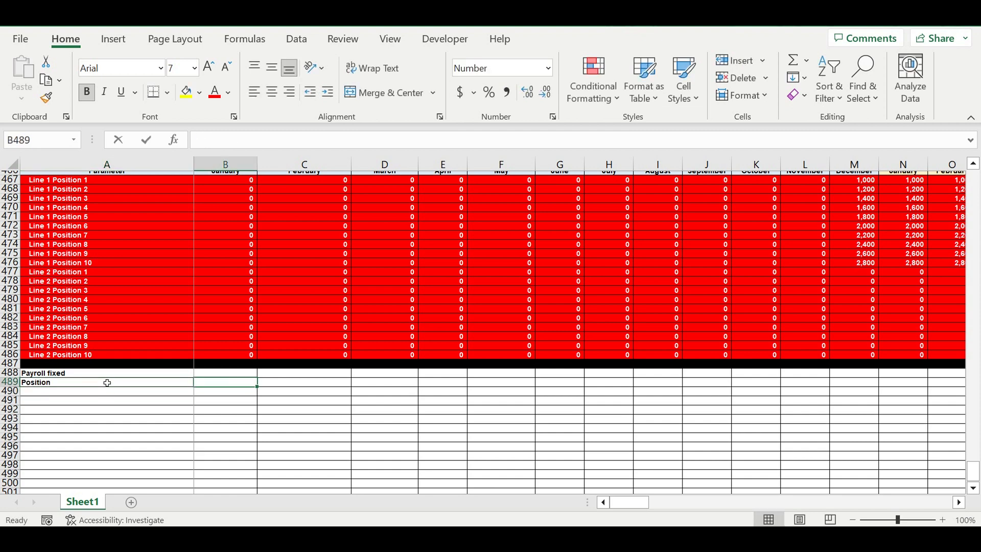
text(Amount of people)
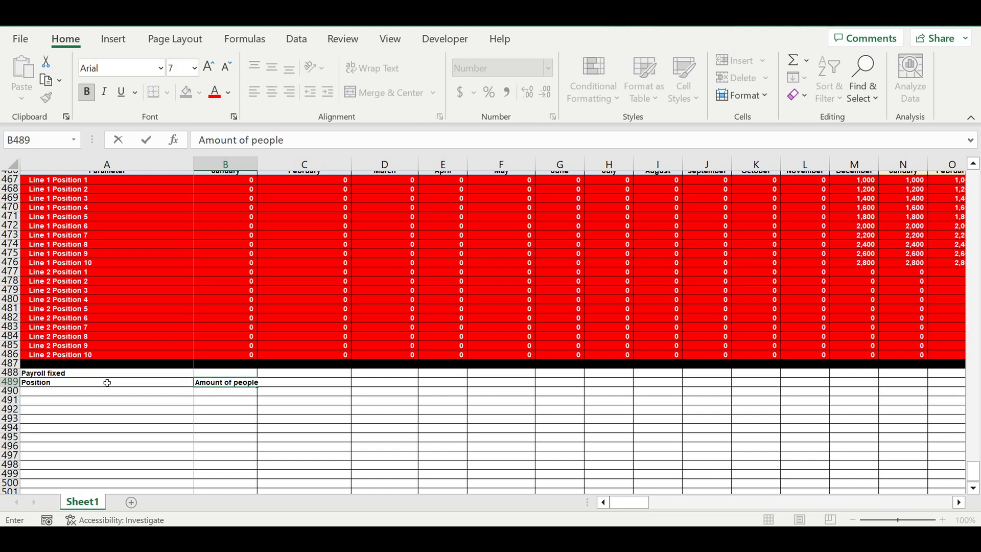
text(  on)
text(position)
key(Return)
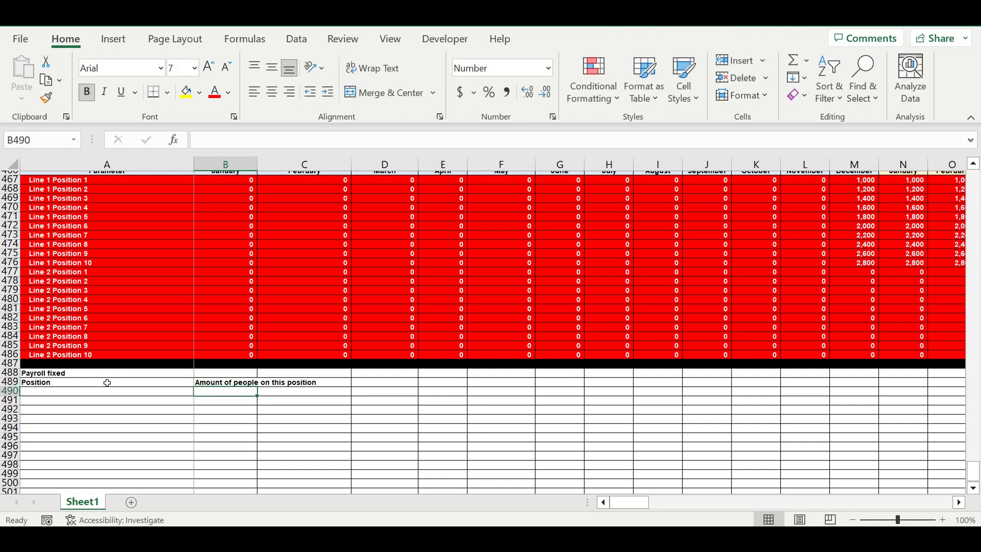
Format header row 489 with centered horizontal and vertical alignment and wrapped text
click(11, 382)
right_click(11, 384)
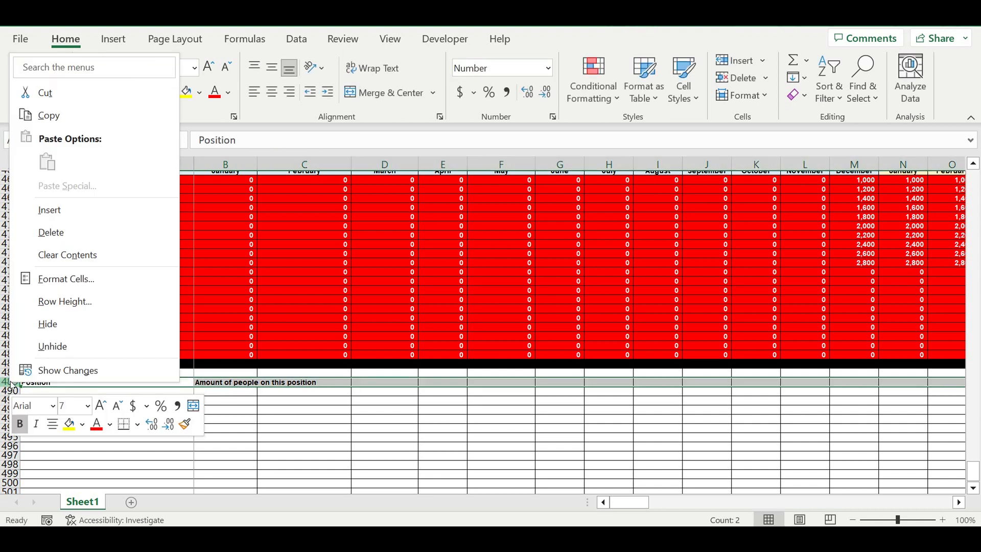
click(66, 279)
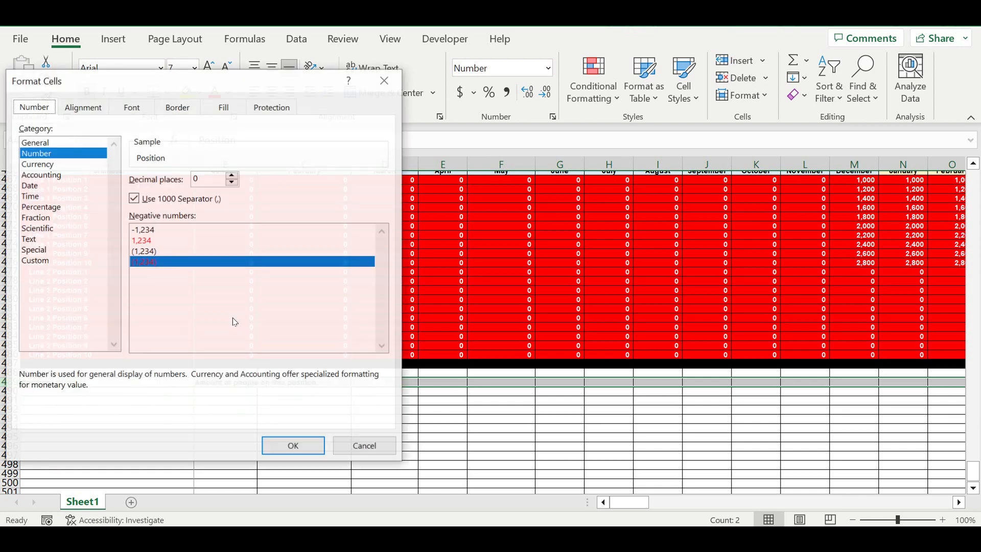
click(84, 109)
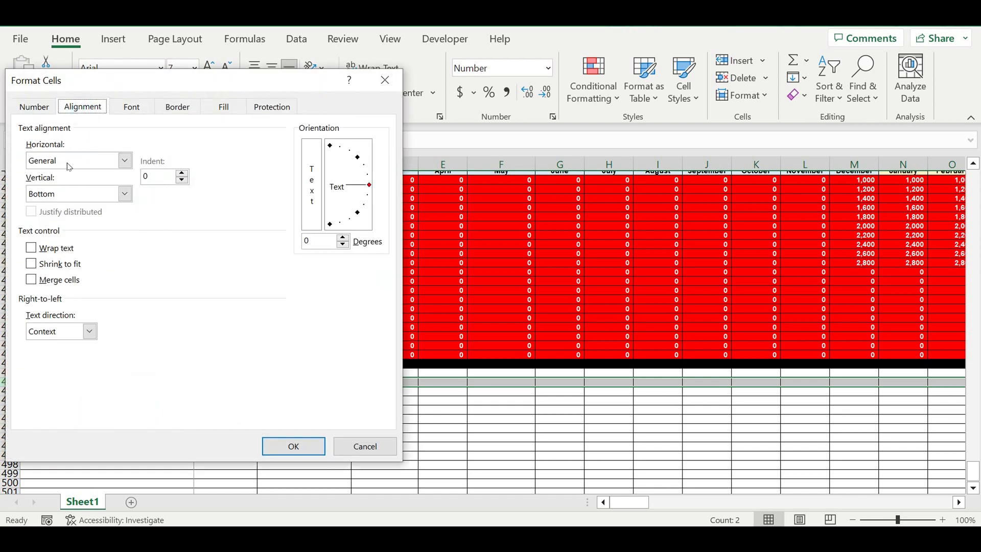
click(124, 194)
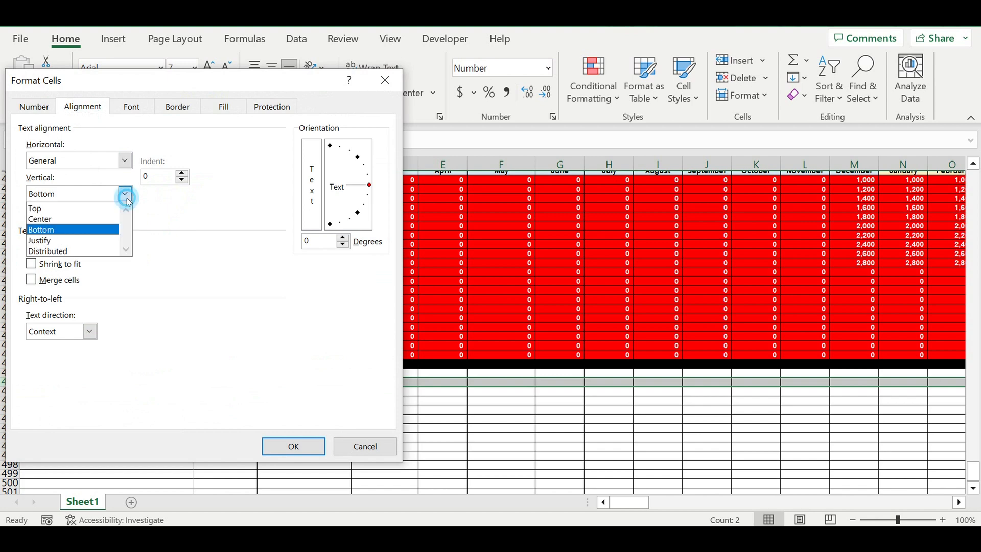
click(48, 219)
click(124, 161)
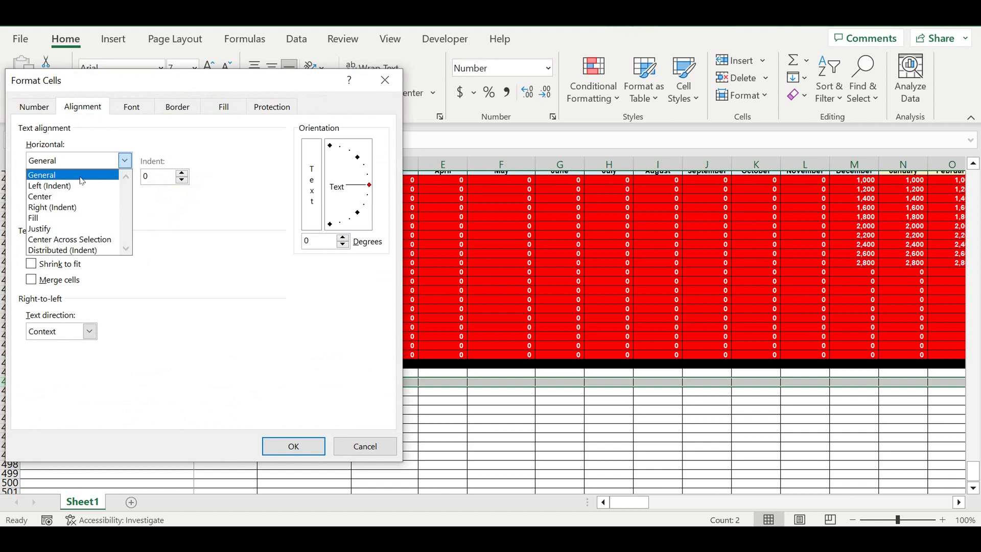
click(51, 196)
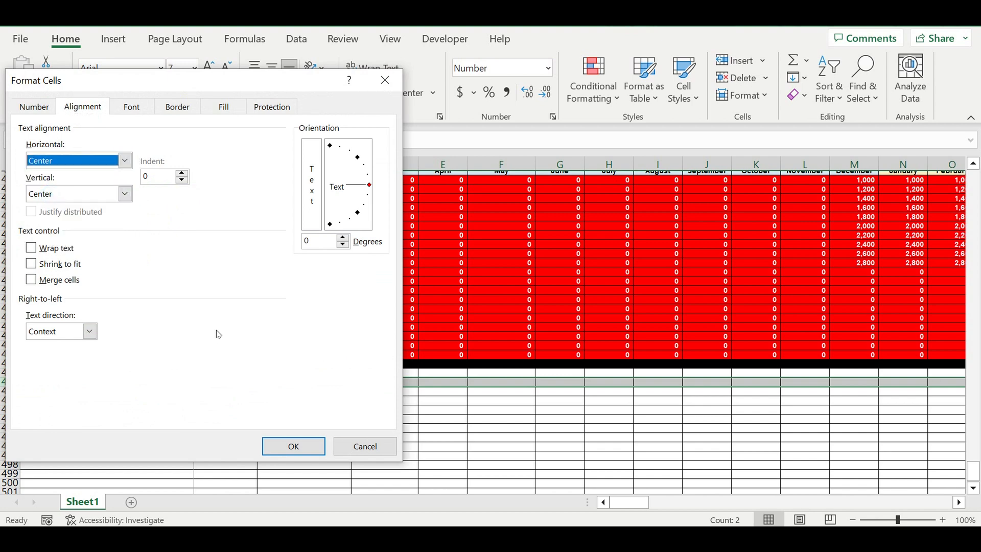
click(32, 248)
click(301, 444)
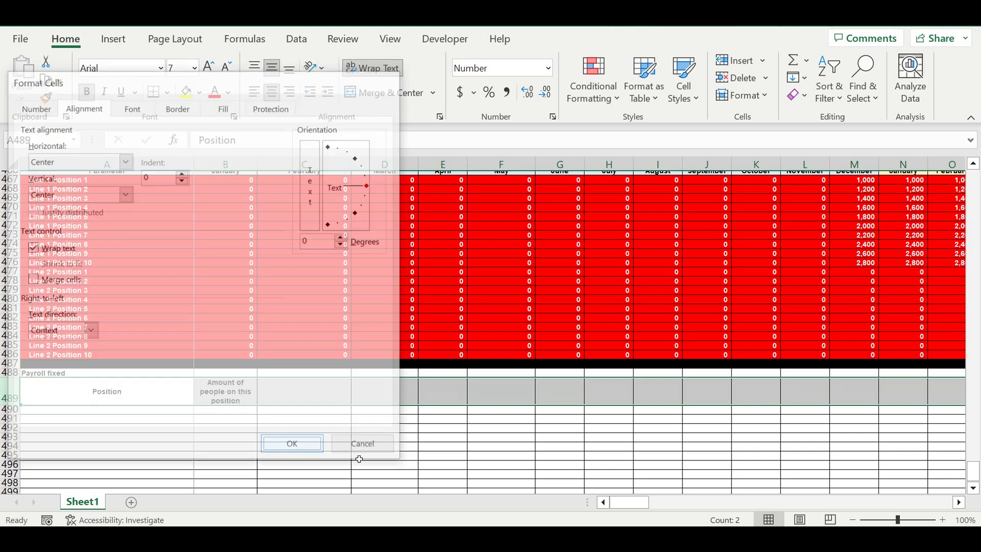
click(283, 444)
Enter the header "Salary" in cell C489 and move on to the next header cell, D489
click(228, 394)
click(302, 393)
text(Salary)
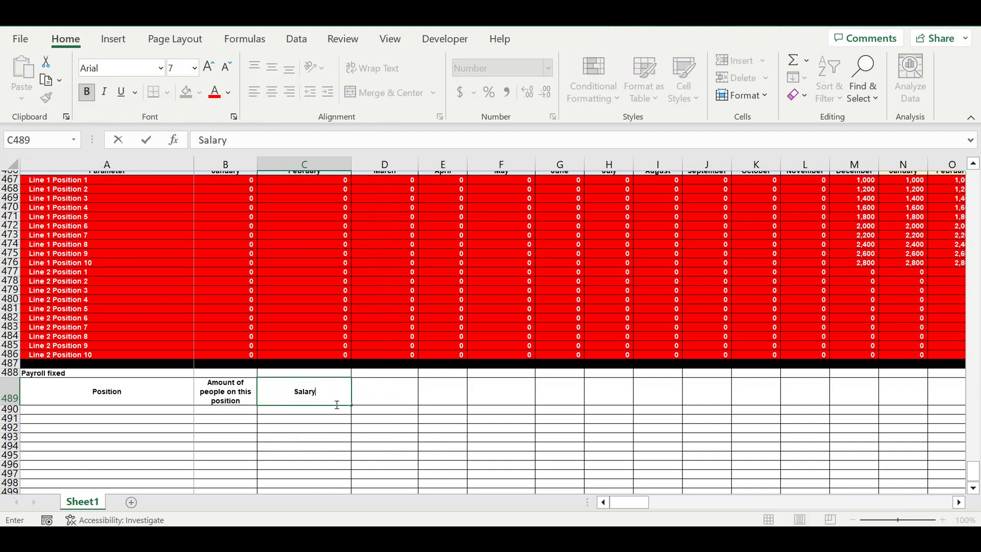
key(Return)
key(Up)
key(Right)
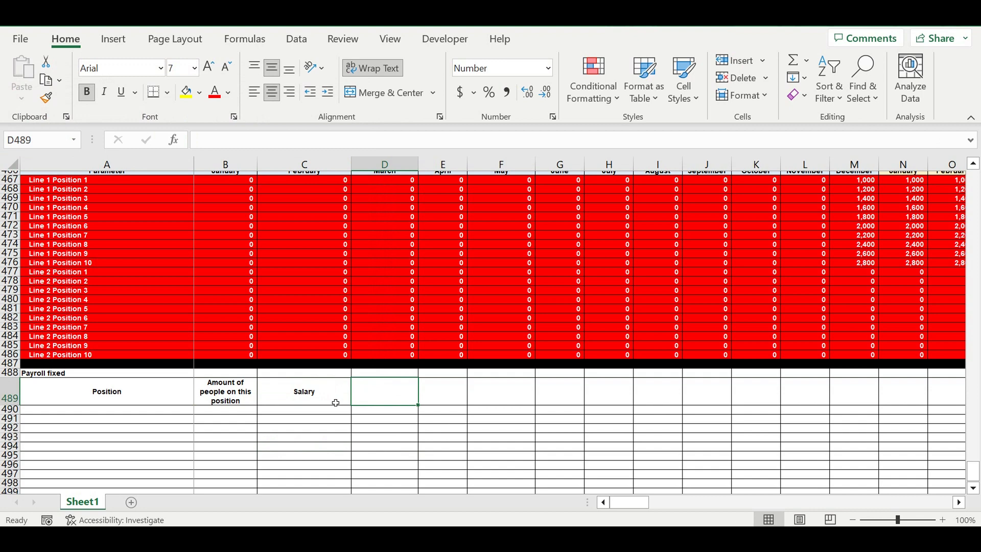
Extend the header in cell C489 to read "Salary / Person / position / month"
click(336, 402)
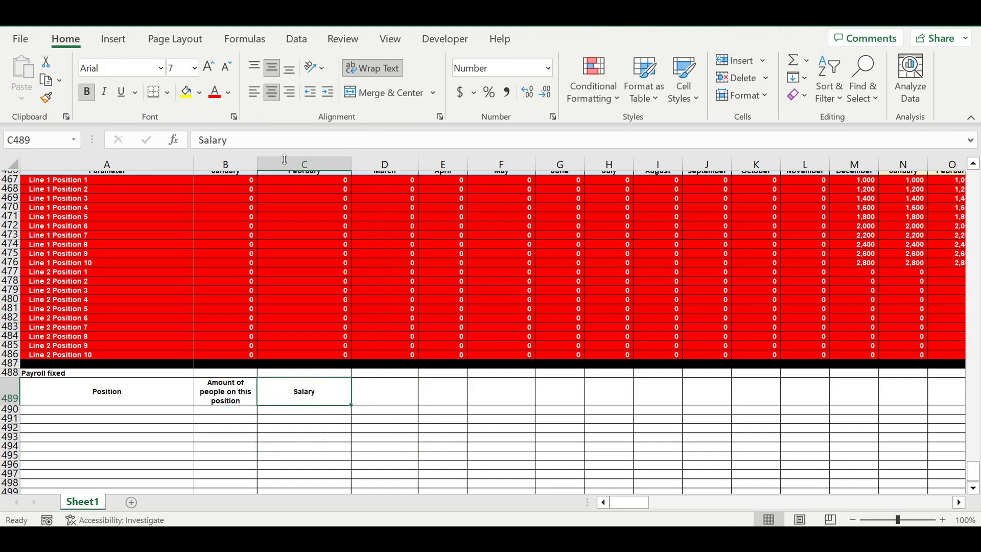
click(254, 151)
text(/)
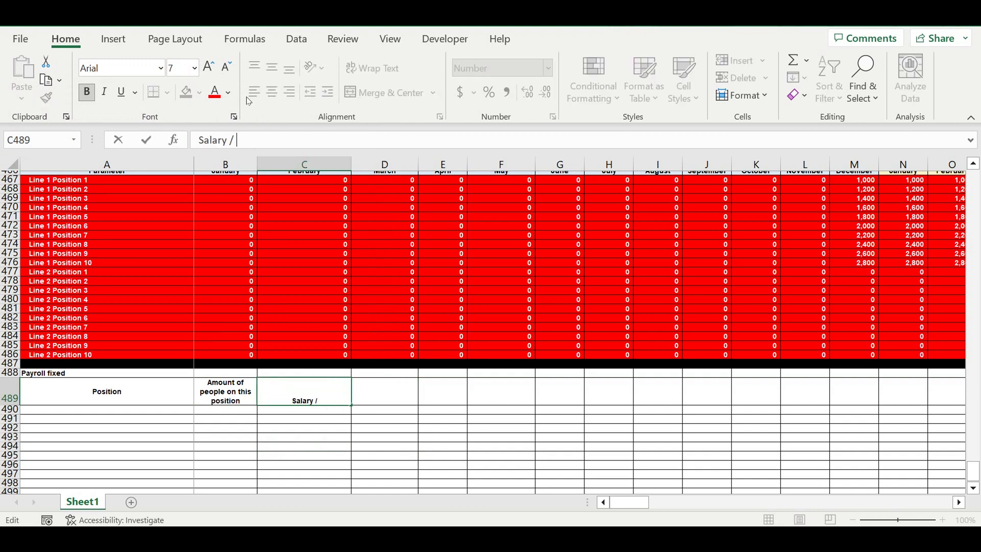
text( Person / position)
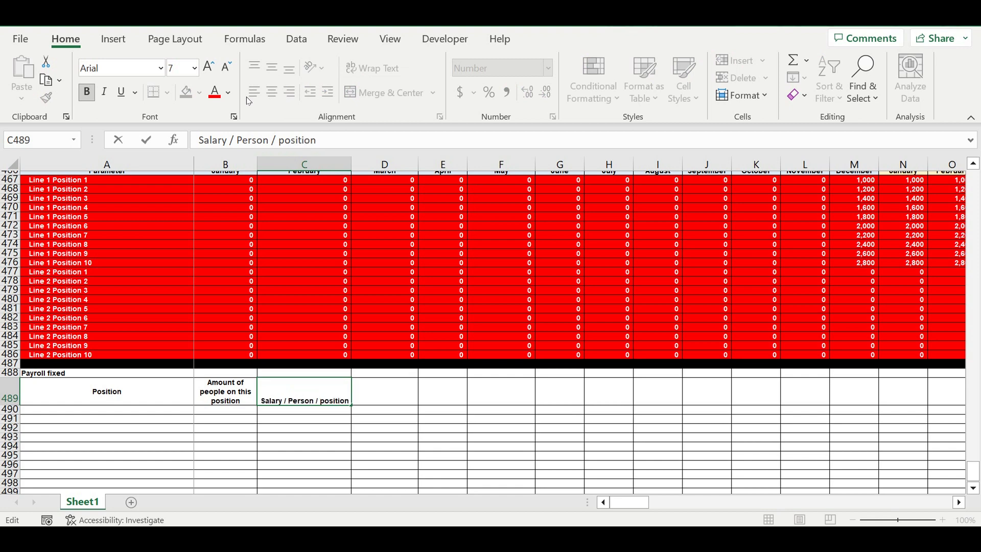
text( / month)
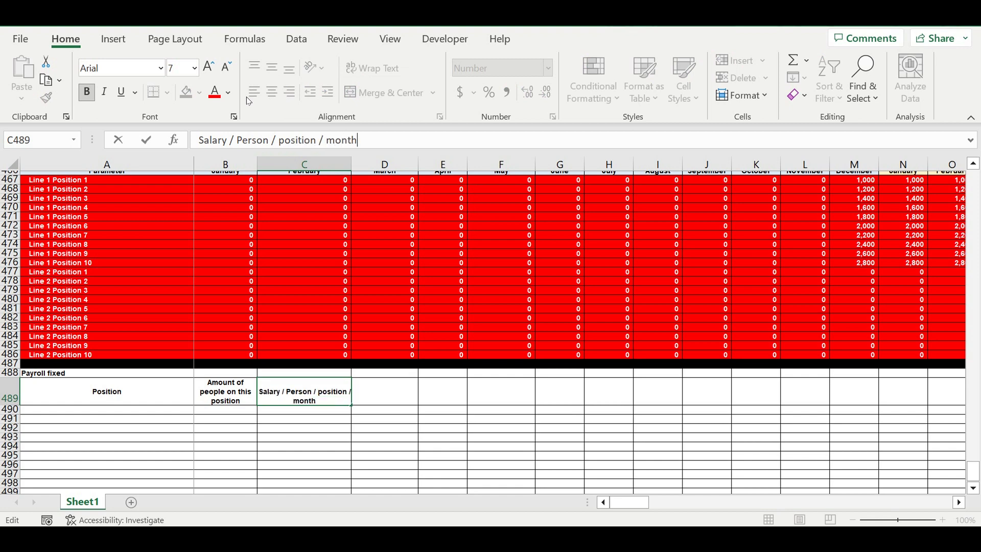
key(Return)
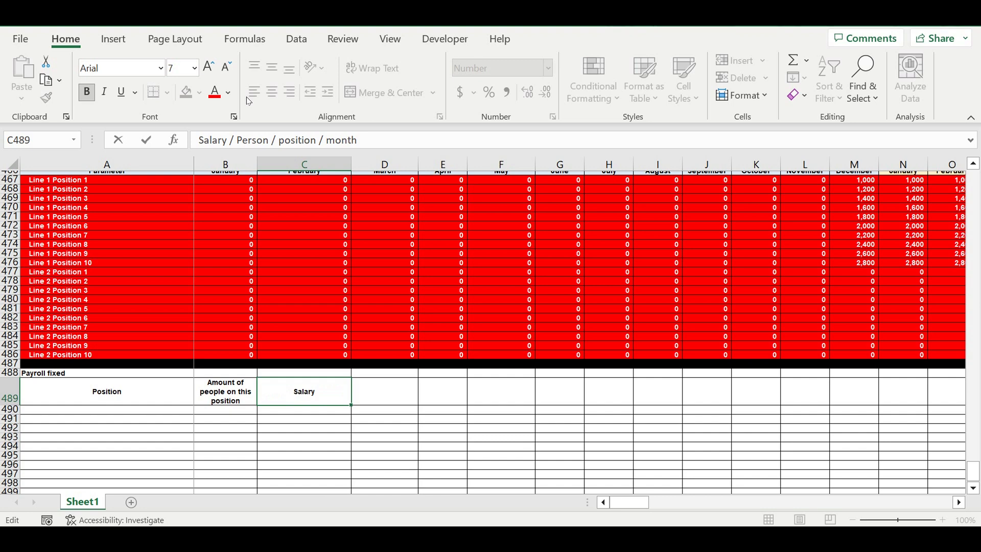
Fill the "Payroll fixed" title cell A488 with the standard orange colour
click(88, 377)
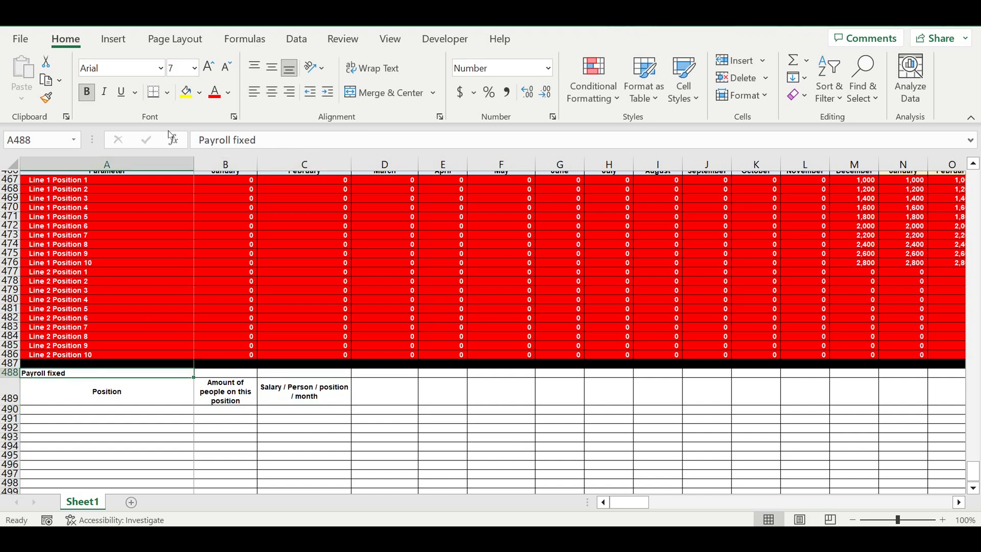
click(199, 92)
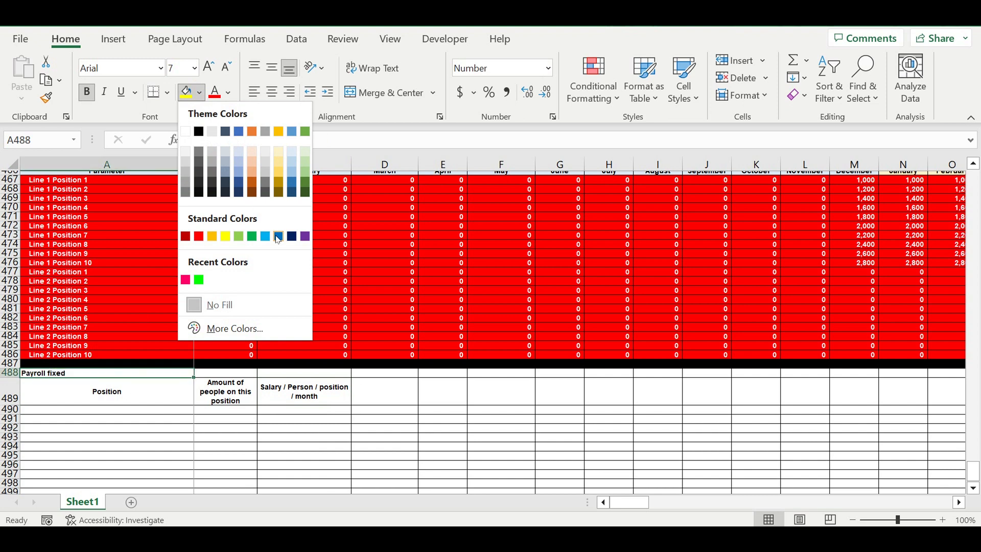
click(213, 237)
click(167, 395)
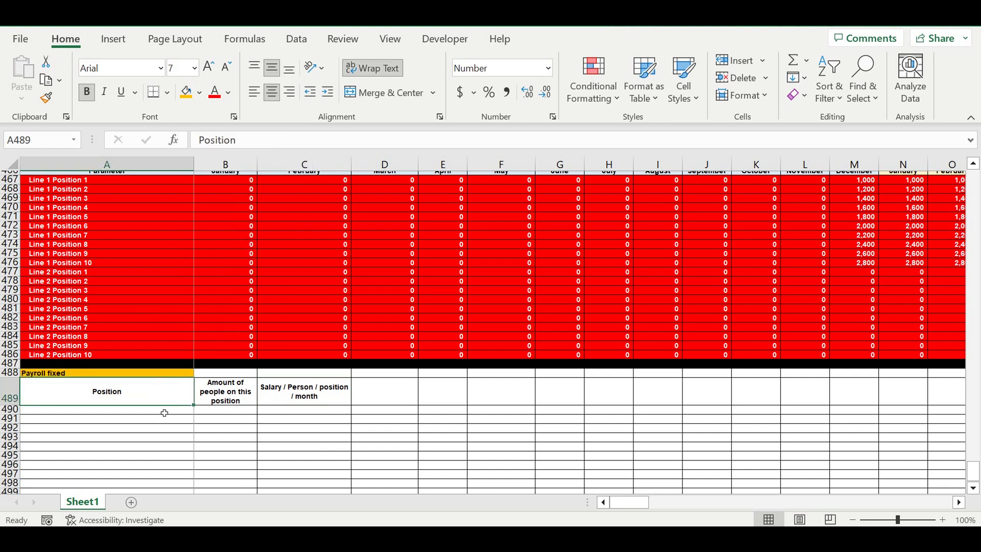
Enter the label "Fixed payroll position 1" in cell A490, the first row under the Position header
click(164, 410)
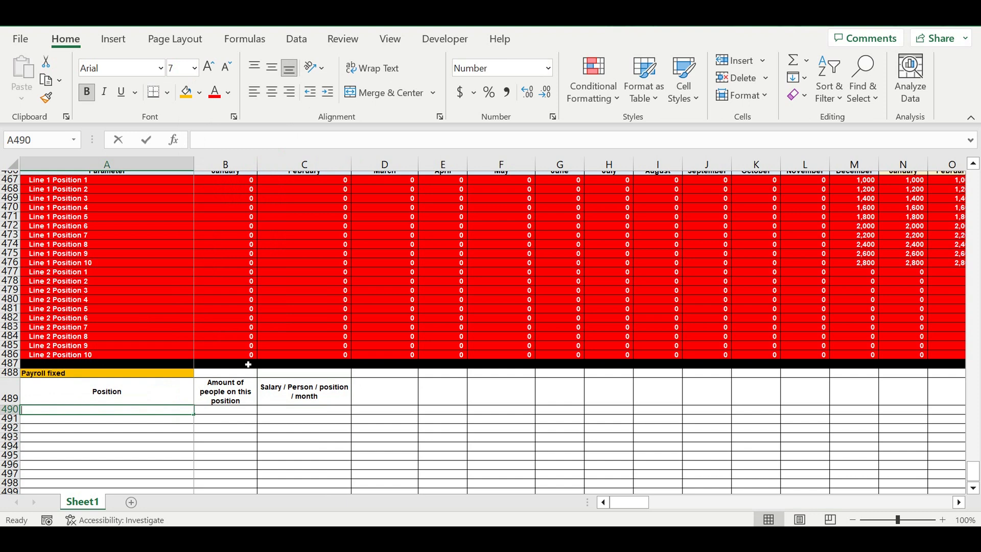
text(Fixed paye)
key(Tab)
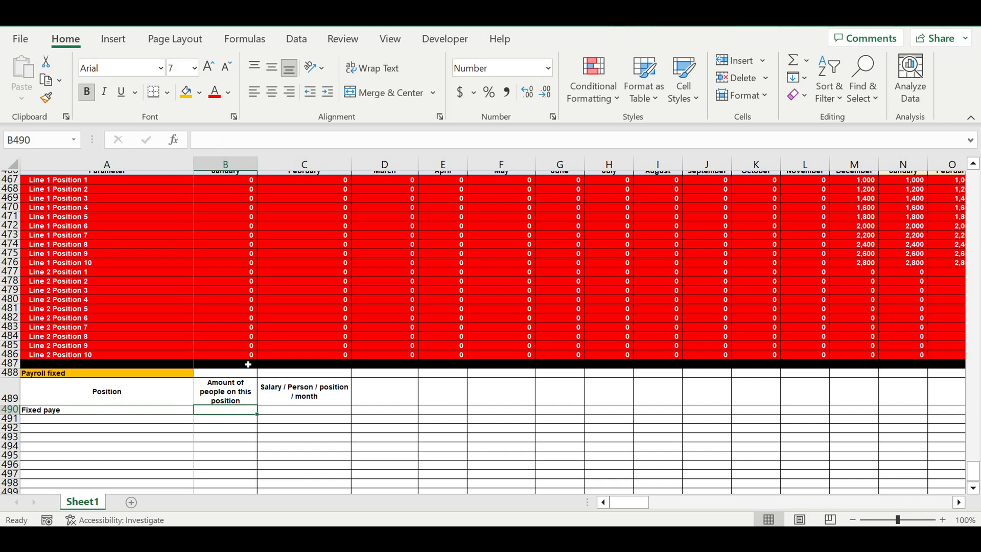
click(61, 411)
click(266, 141)
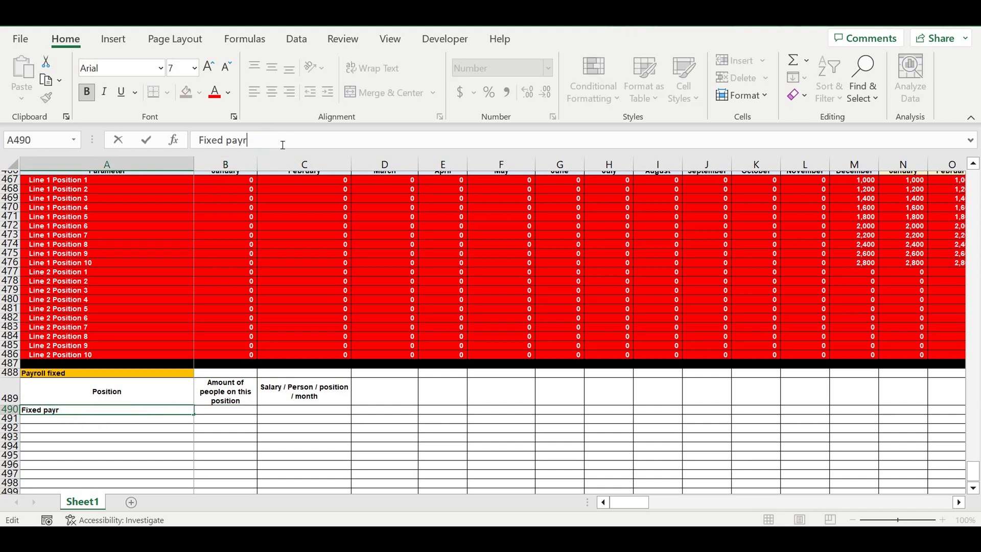
text(oll position 1)
key(Return)
Extend the "Fixed payroll position 1" label as a numbered series down column A to A504
scroll(203, 342, down, 3)
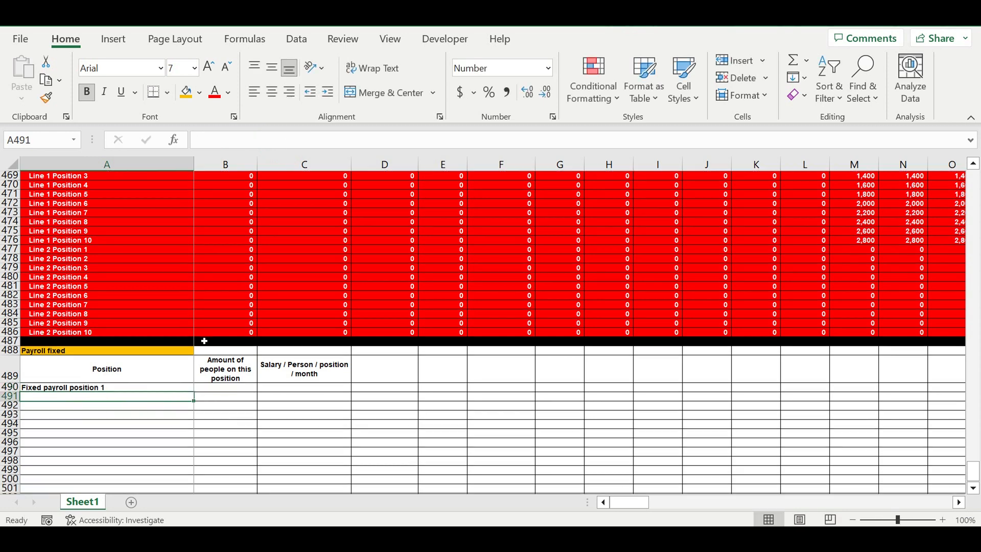
click(148, 327)
drag(193, 331, 194, 457)
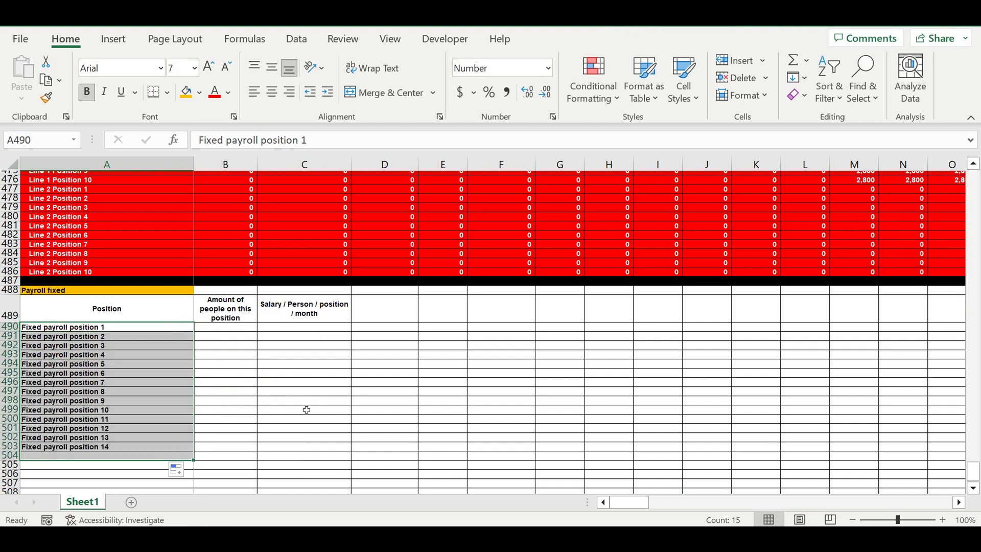
click(287, 365)
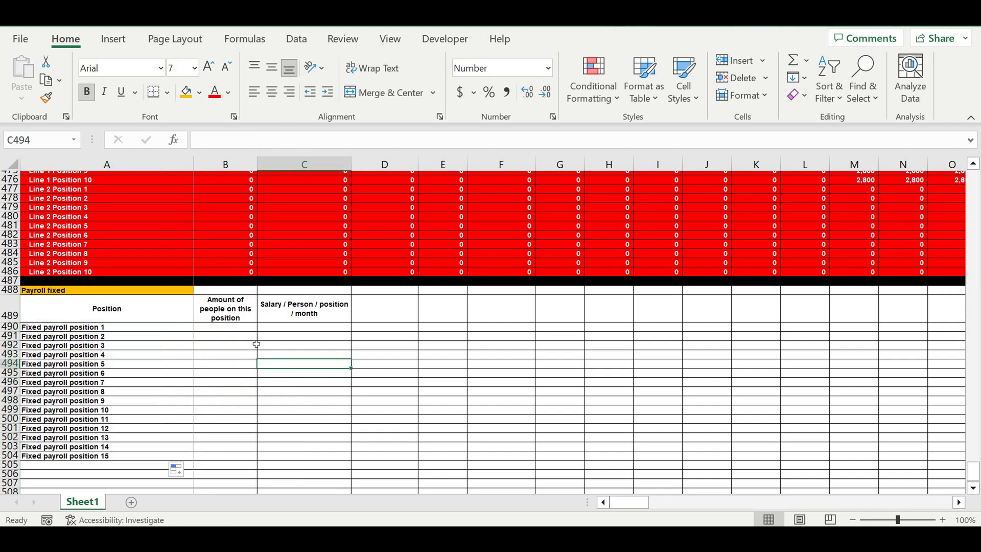
Enter the headcounts 1, 2, 3, 4, 5, 6, 7, 6, 5, 4, 3, 3, 2, 3, 4, 5, 6 down column B from B490
click(233, 329)
text(1)
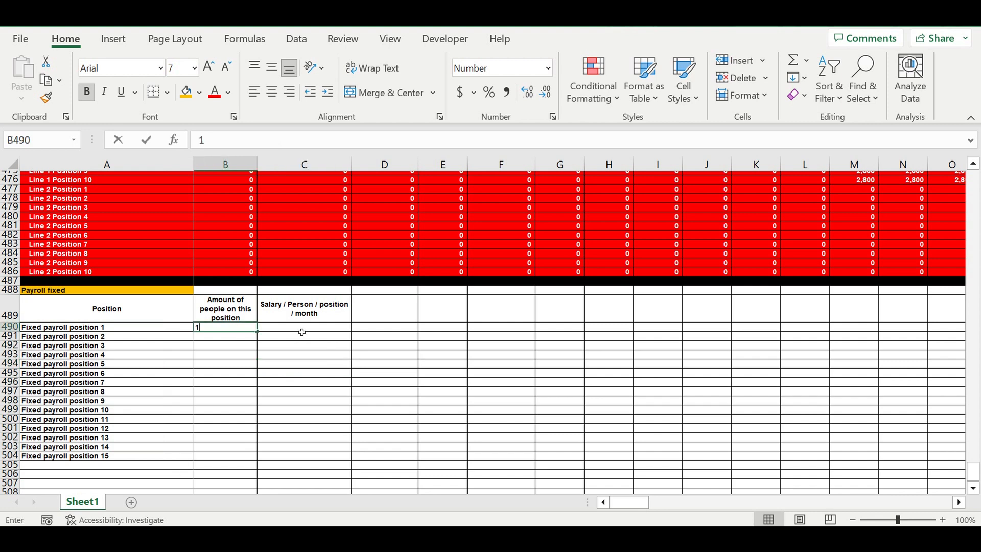
key(Return)
text(2)
key(Return)
text(3)
key(Return)
text(4)
key(Return)
text(5 6 7 6 5 4 3 3 2 3 4 5 6)
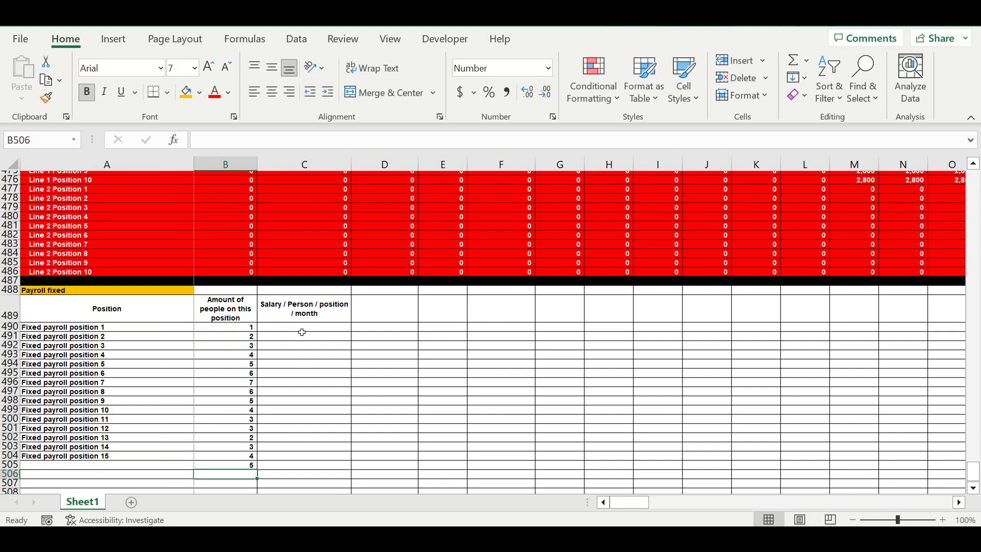
Clear the two surplus headcounts in B505:B506, below fixed payroll position 15
scroll(328, 336, down, 3)
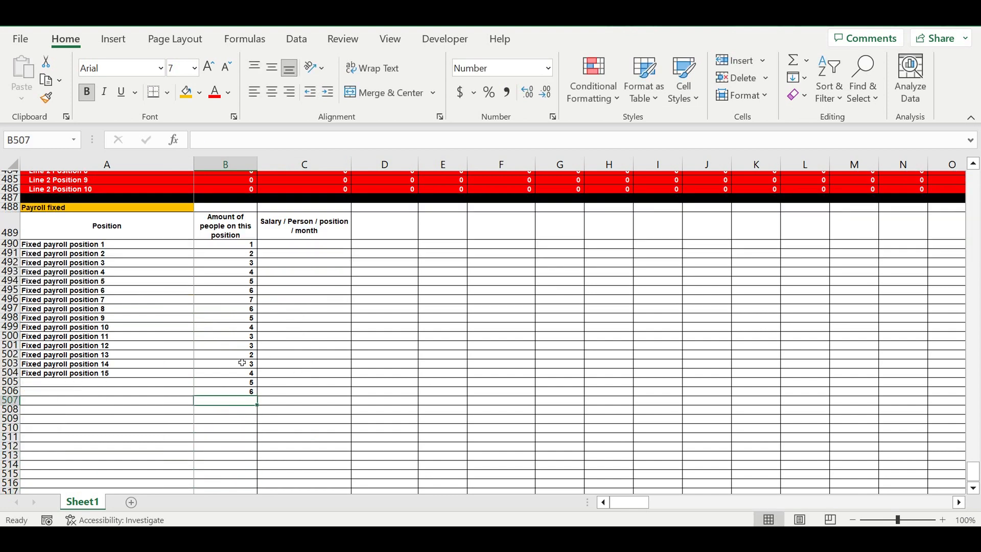
drag(214, 386, 241, 393)
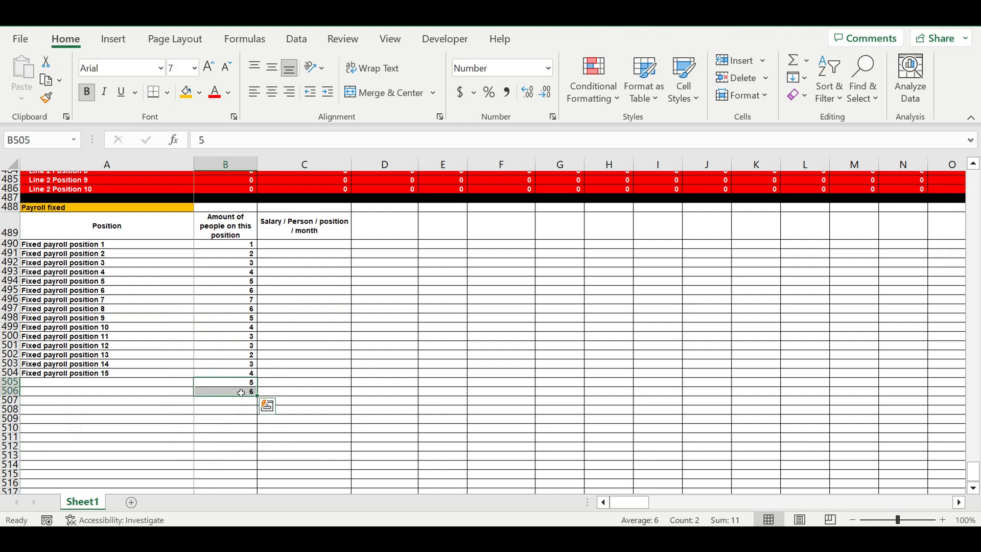
key(Delete)
click(313, 302)
Enter a monthly salary of 1,000 for fixed payroll position 1 in cell C490
click(285, 247)
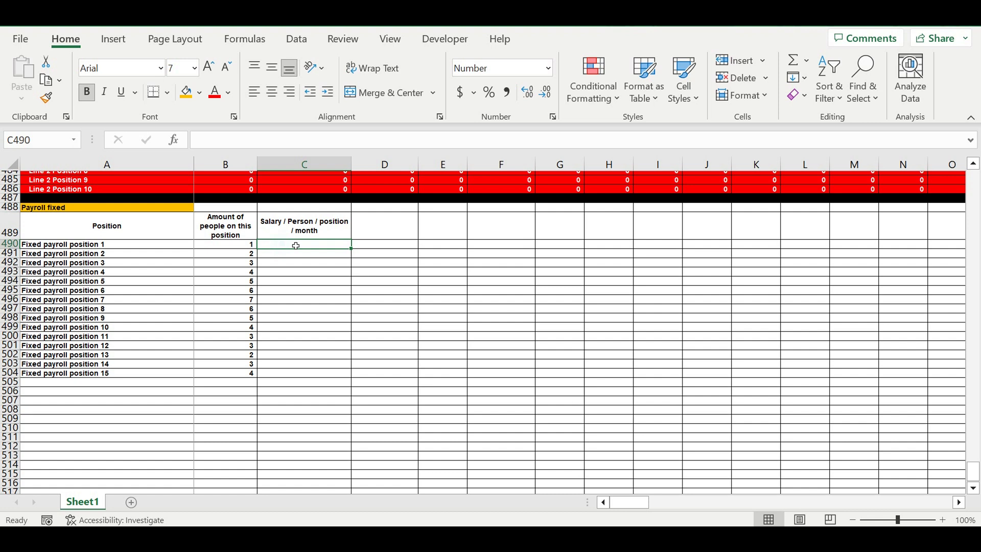
text(1,)
text(000)
click(298, 280)
Enter the formula =C490+100 in C491 and copy it down the salary column to C504
click(317, 256)
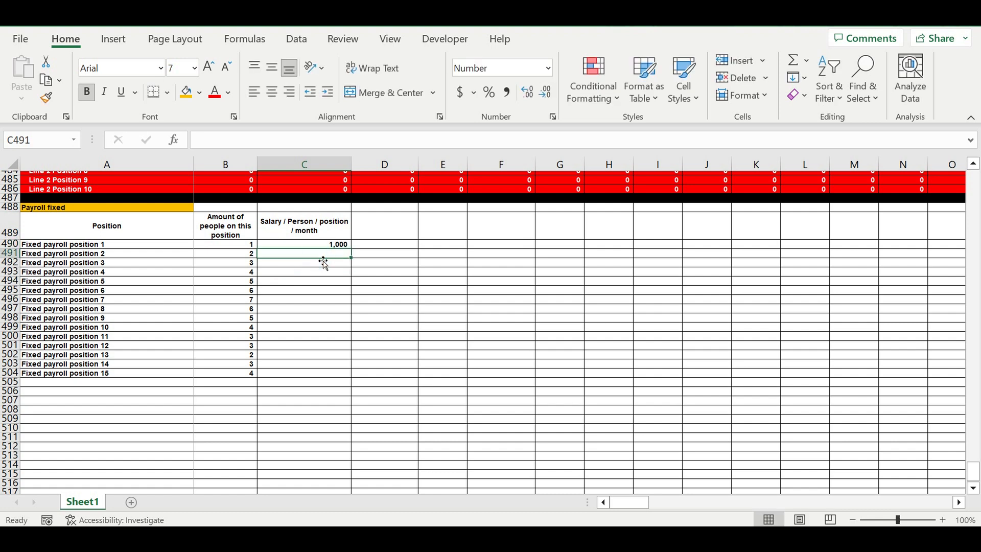
text(=)
click(325, 247)
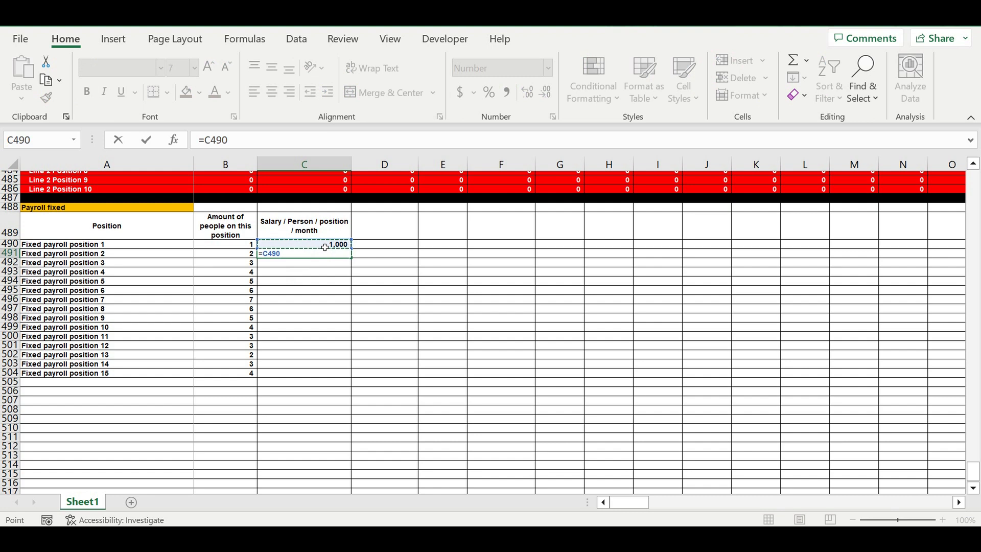
text(+100)
key(Return)
click(337, 254)
drag(357, 261, 335, 379)
Replace the salary formulas in C490:C504 with their values by copying and pasting values in place
drag(323, 244, 305, 376)
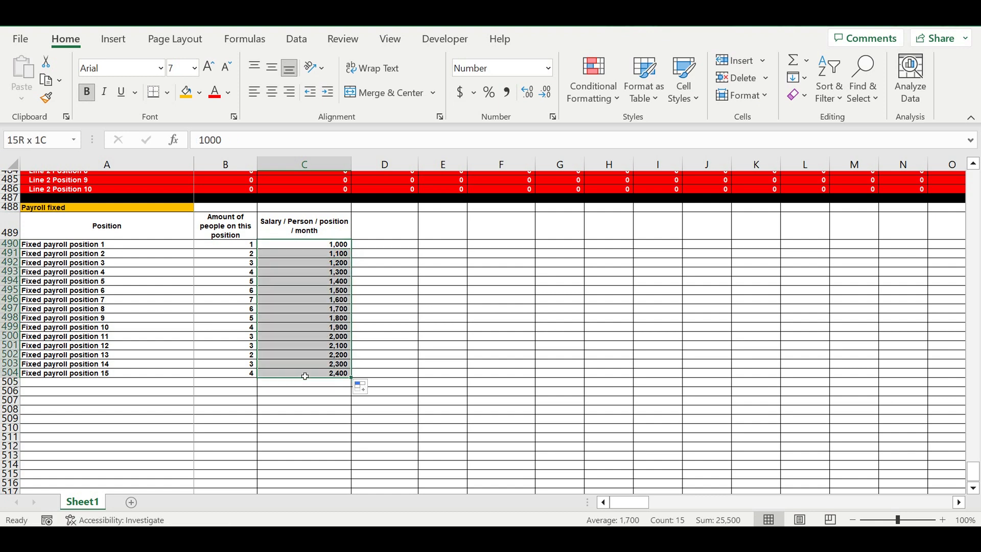
right_click(297, 287)
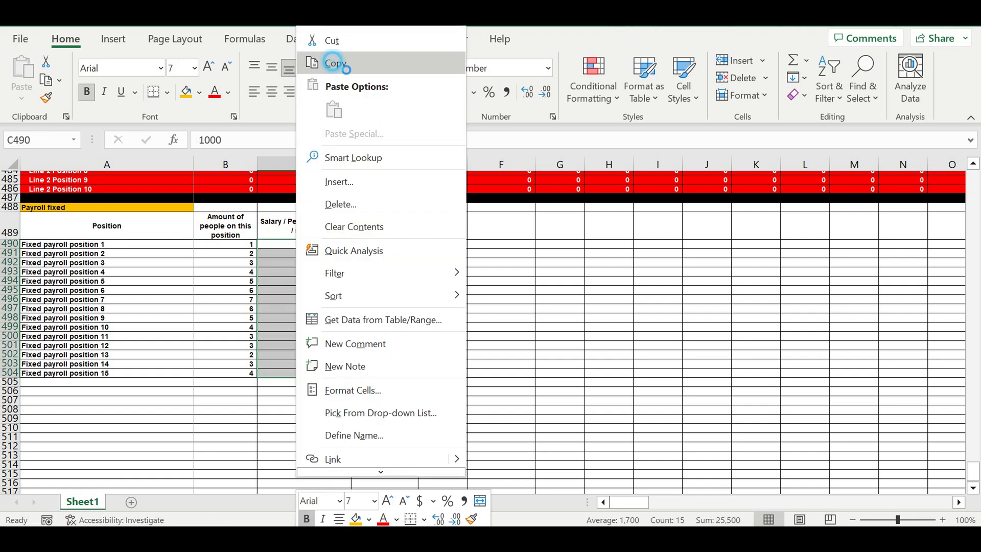
click(334, 62)
right_click(336, 259)
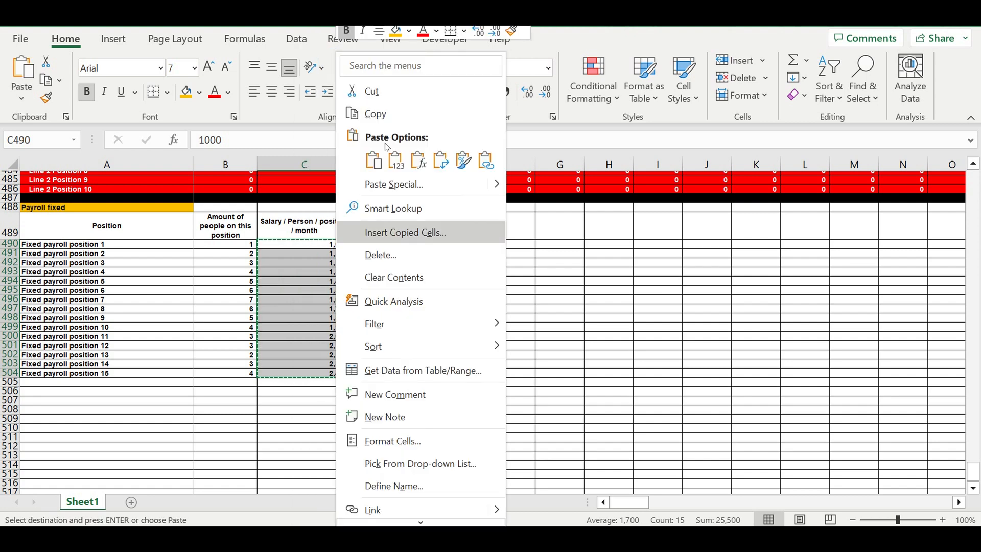
click(396, 160)
click(397, 270)
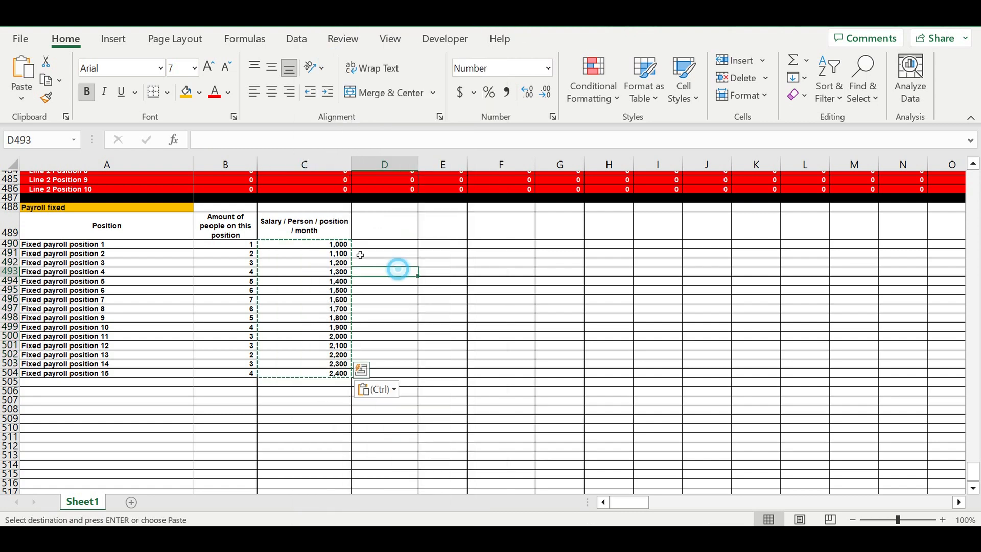
Extend the C489 header into D489 and replace the text in D489 with "Fixed Salary totals"
click(318, 230)
drag(351, 239, 395, 231)
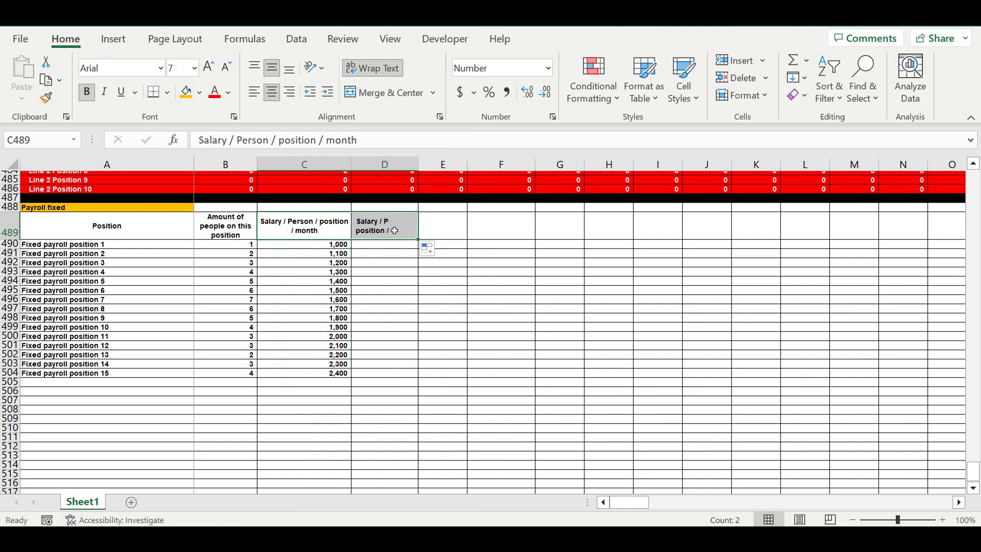
click(407, 234)
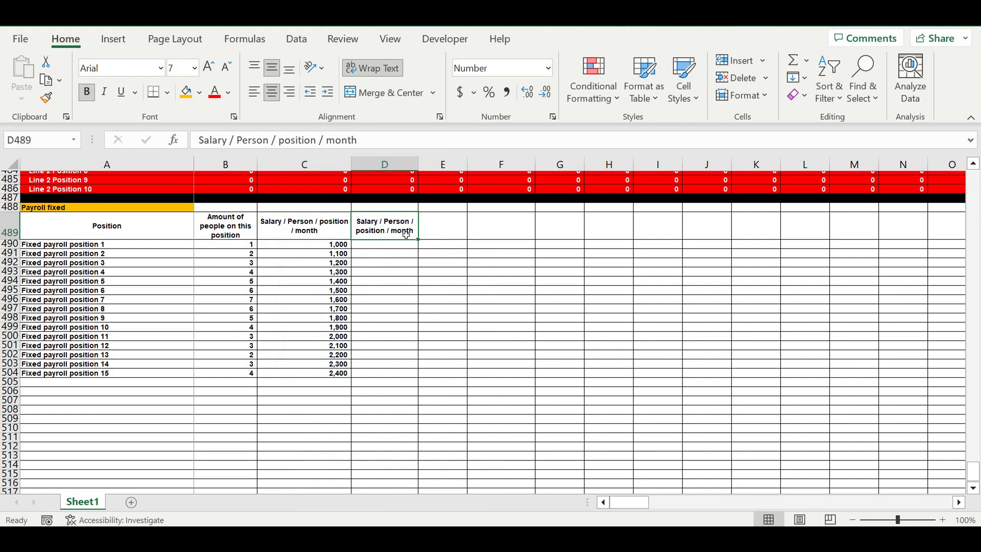
text(Salary)
key(BackSpace)
key(BackSpace)
key(BackSpace)
key(BackSpace)
key(BackSpace)
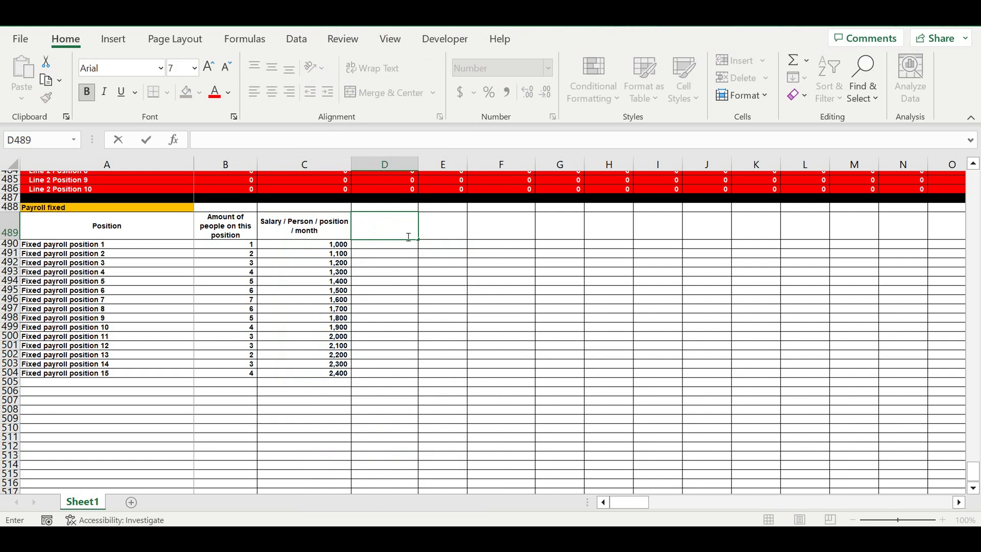
text(Fixed Salss)
key(BackSpace)
key(BackSpace)
key(BackSpace)
text(ary totals)
key(Return)
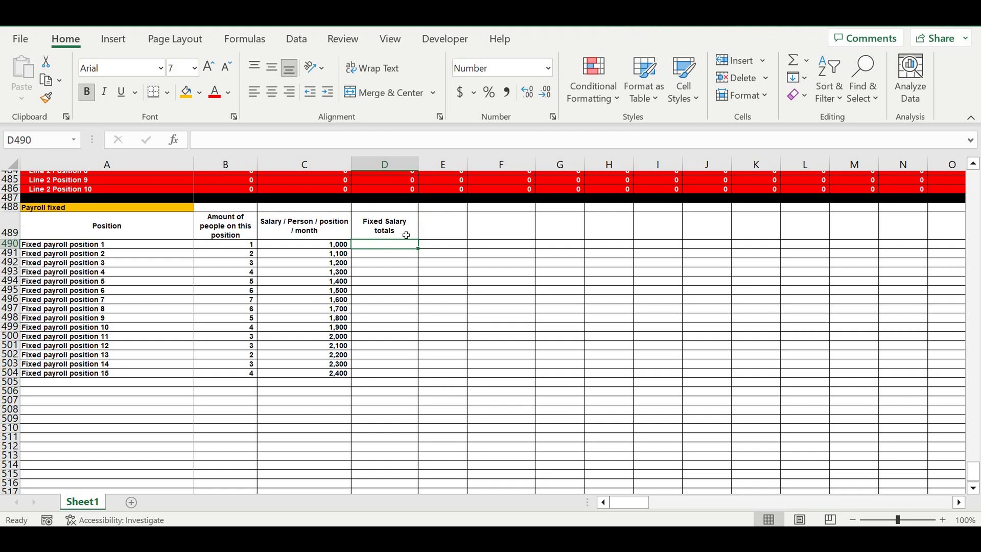
Calculate the fixed salary totals with =B490*C490 in D490 and copy the formula down to D504
text(=)
click(238, 246)
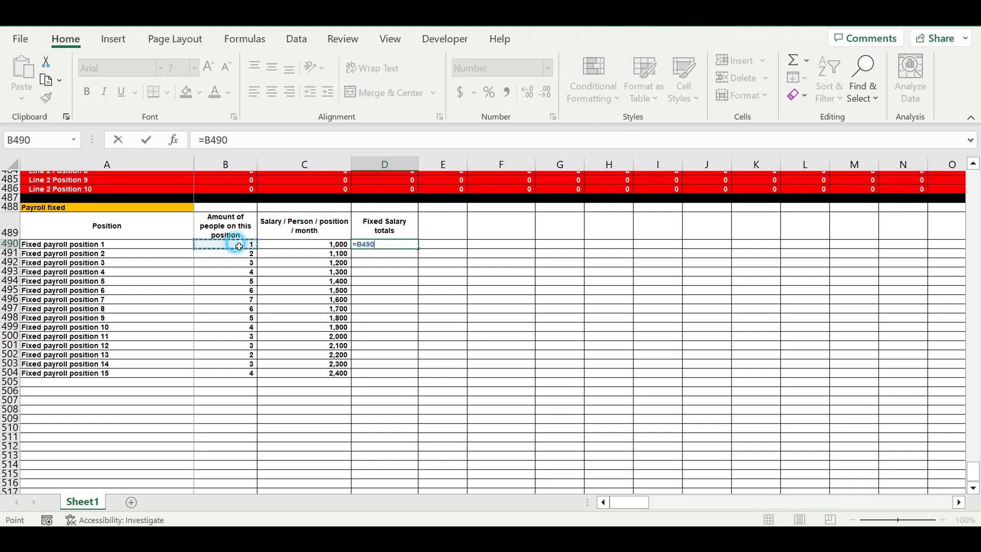
text(*)
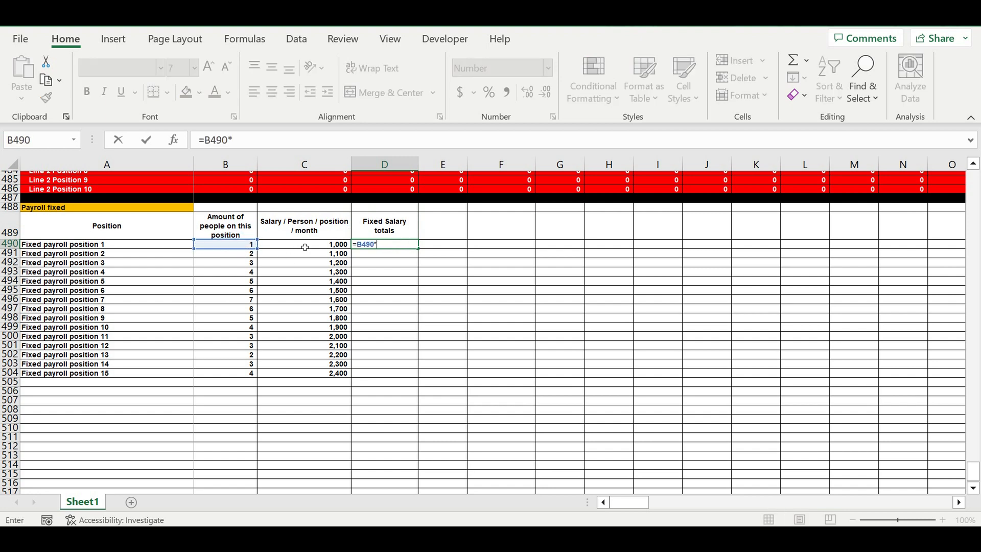
click(306, 247)
key(Return)
click(392, 247)
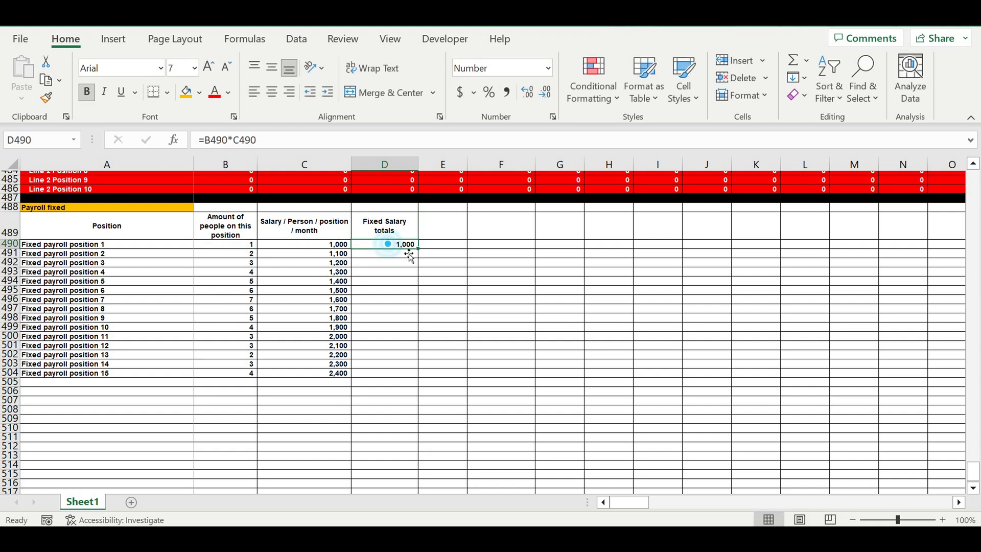
drag(418, 257, 417, 381)
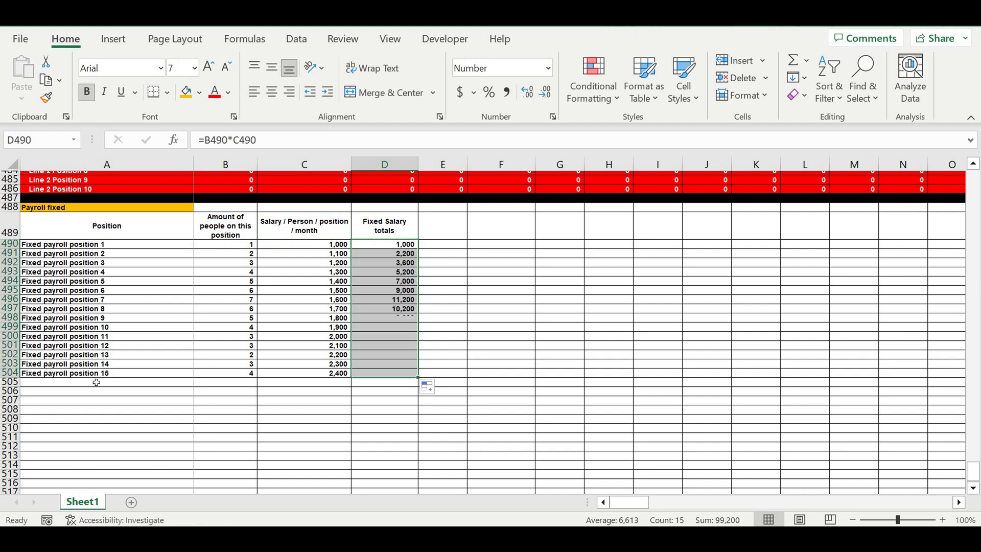
Fill the whole of row 505 with black as a separator below the fixed payroll table
click(14, 382)
click(200, 93)
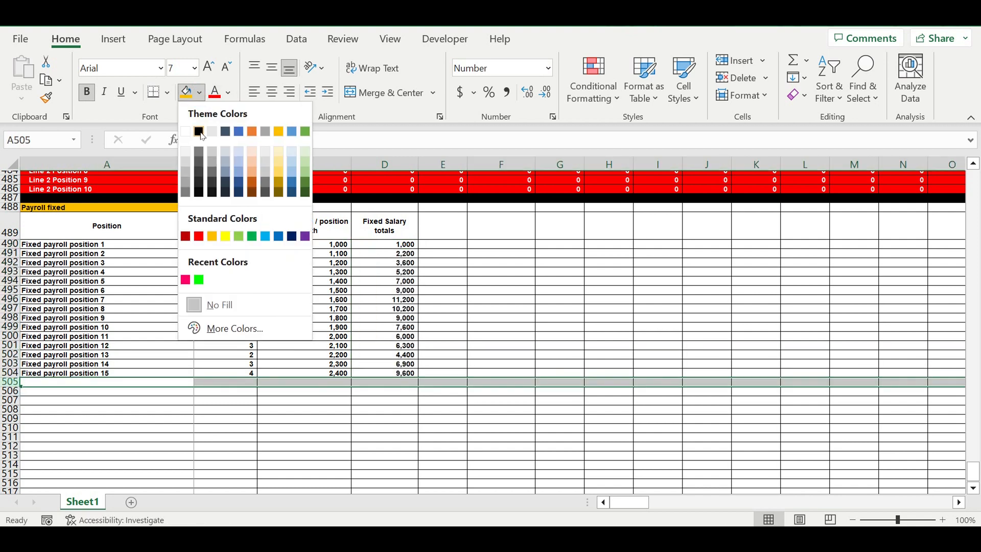
click(198, 130)
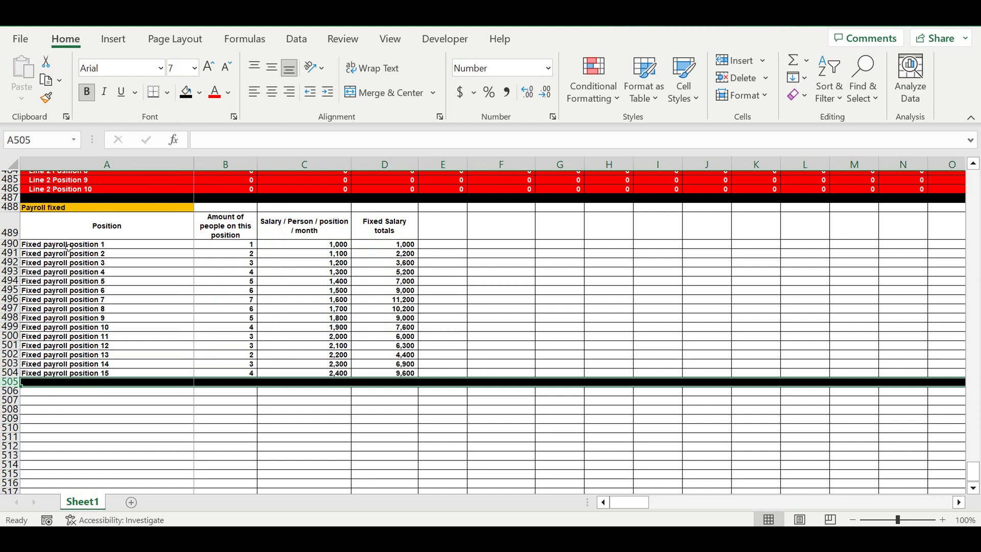
Indent the fixed payroll position names in A490:A504 by one level
drag(64, 248, 65, 378)
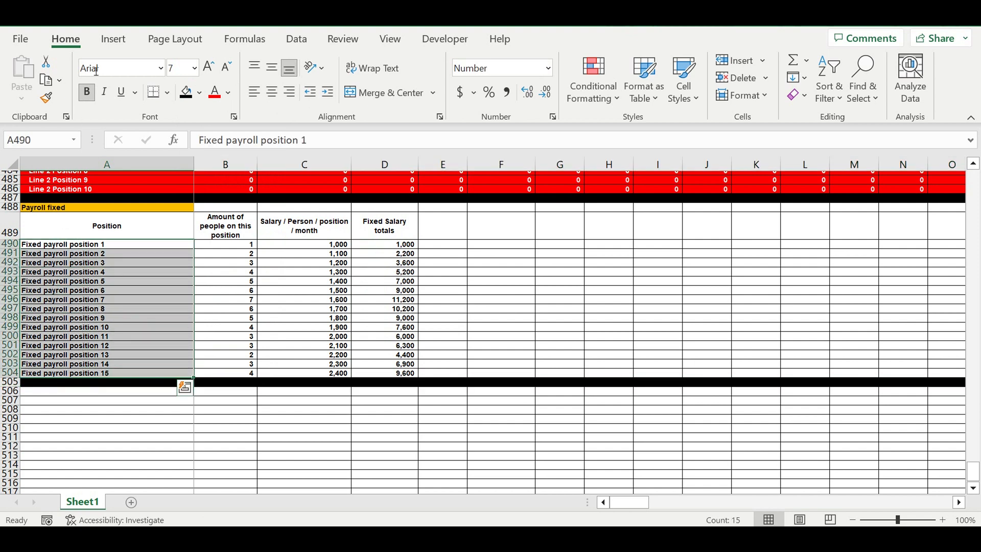
click(328, 92)
click(345, 317)
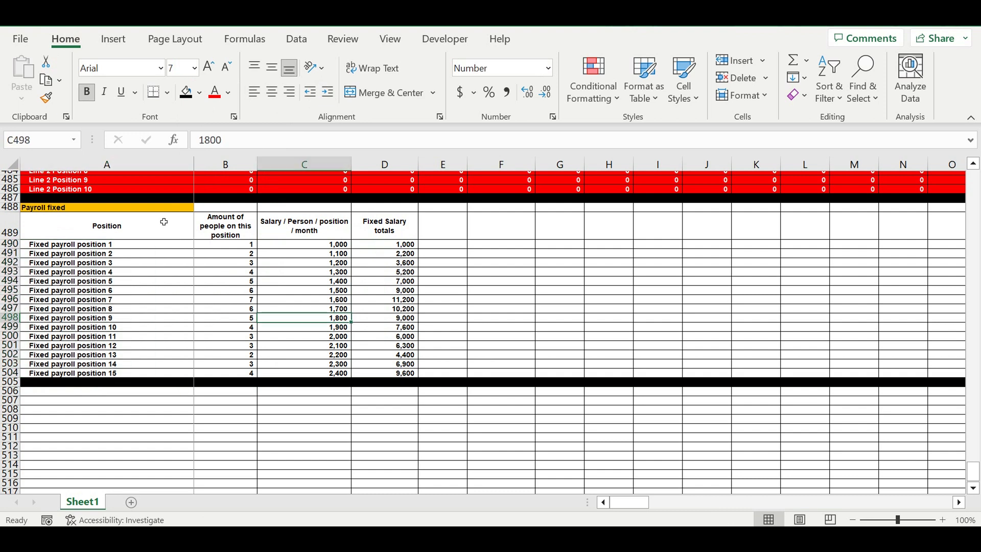
Format A490:C504 with white text on a light blue fill to mark the cells as inputs
click(126, 228)
mouse_move(129, 248)
mouse_down()
mouse_move(278, 284)
mouse_move(324, 306)
mouse_move(325, 364)
mouse_move(324, 345)
mouse_up()
click(229, 93)
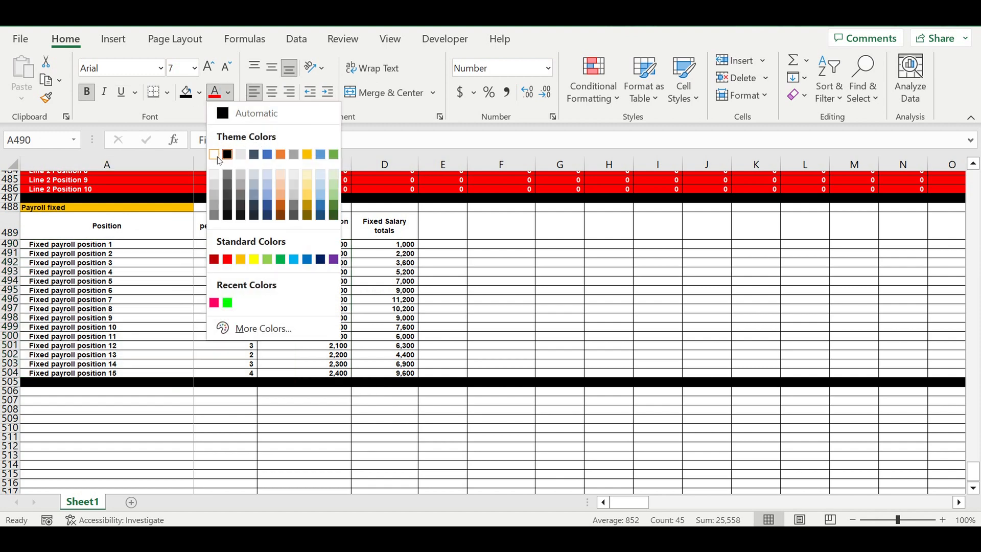
click(208, 145)
click(200, 93)
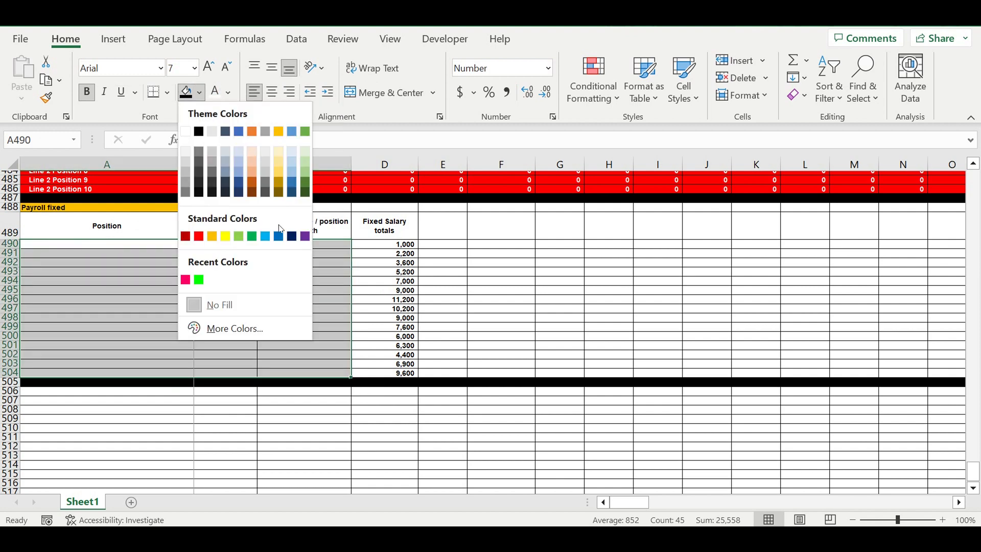
click(269, 237)
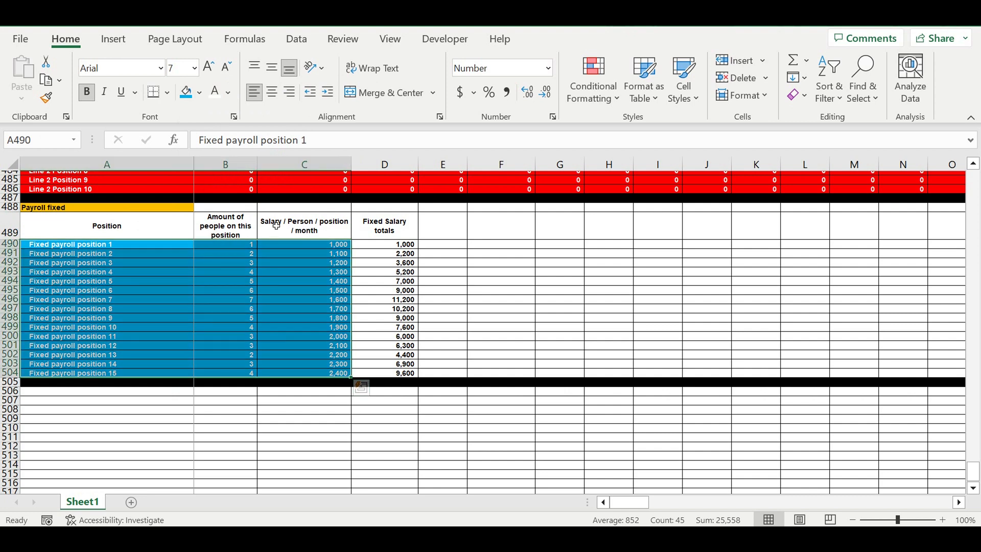
click(493, 263)
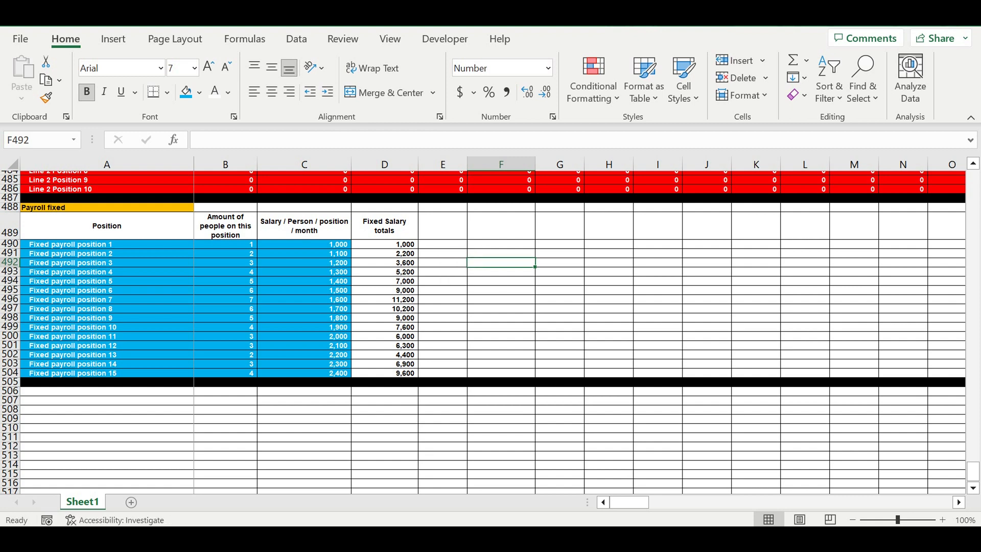
Extend the D489 header into E489 and replace its text with "Local COEFF"
click(446, 254)
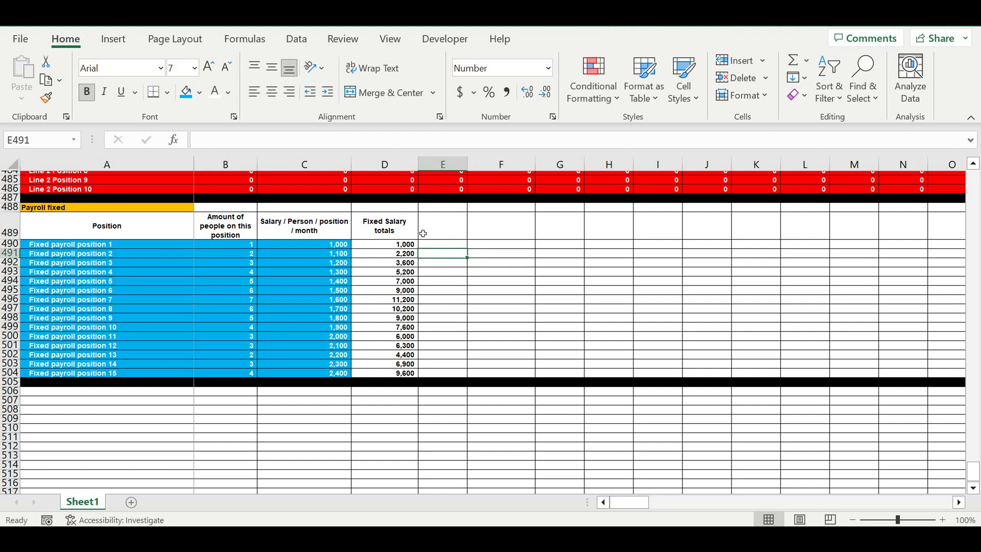
click(406, 224)
drag(427, 241, 471, 245)
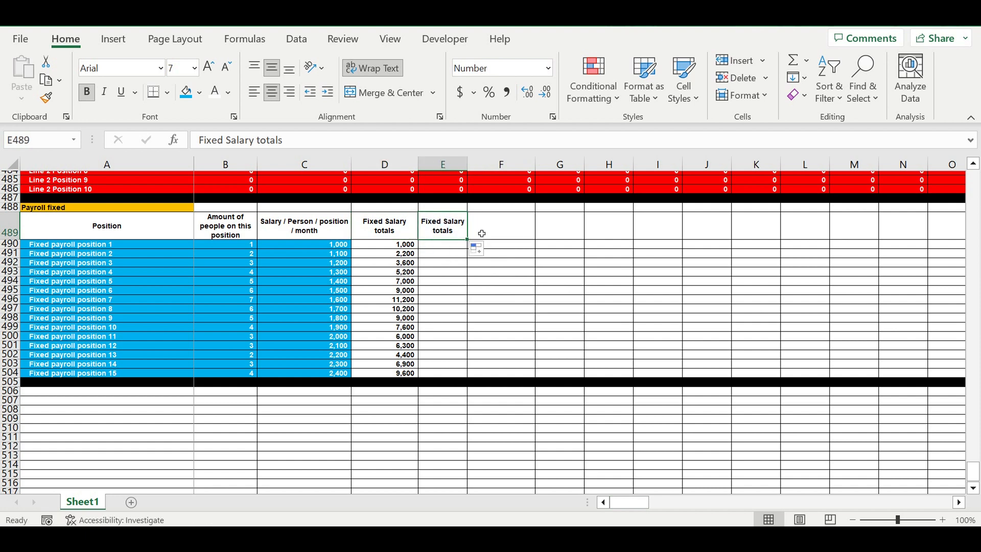
text(Local)
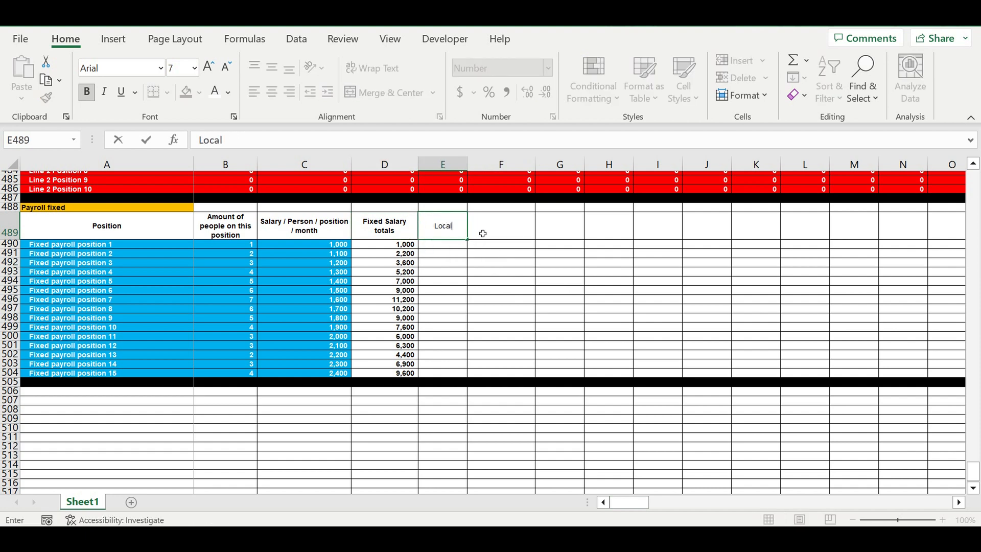
text( COEFF)
key(ctrl+Return)
Extend the E489 header into F489 and replace its text with "Global COEFF"
drag(471, 241, 534, 241)
click(508, 232)
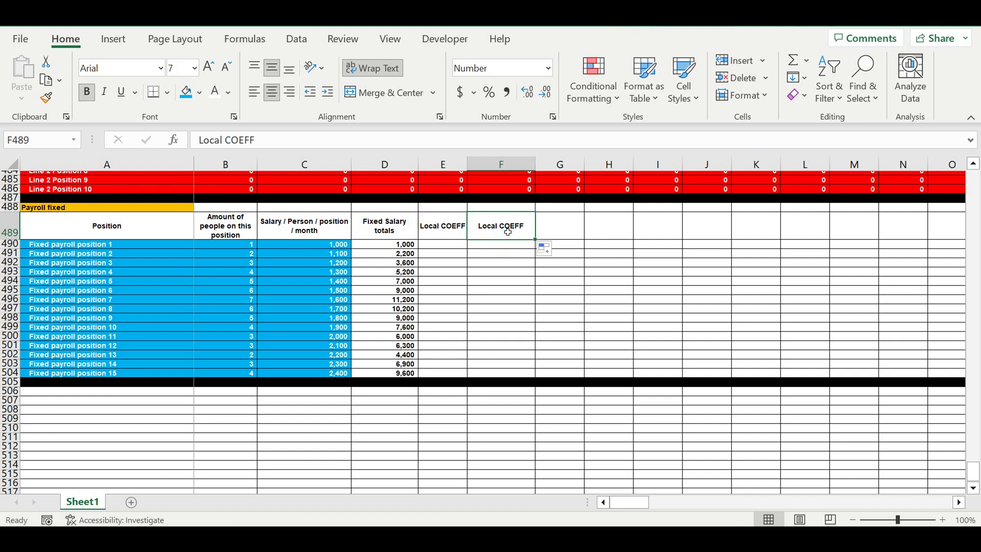
text(Global)
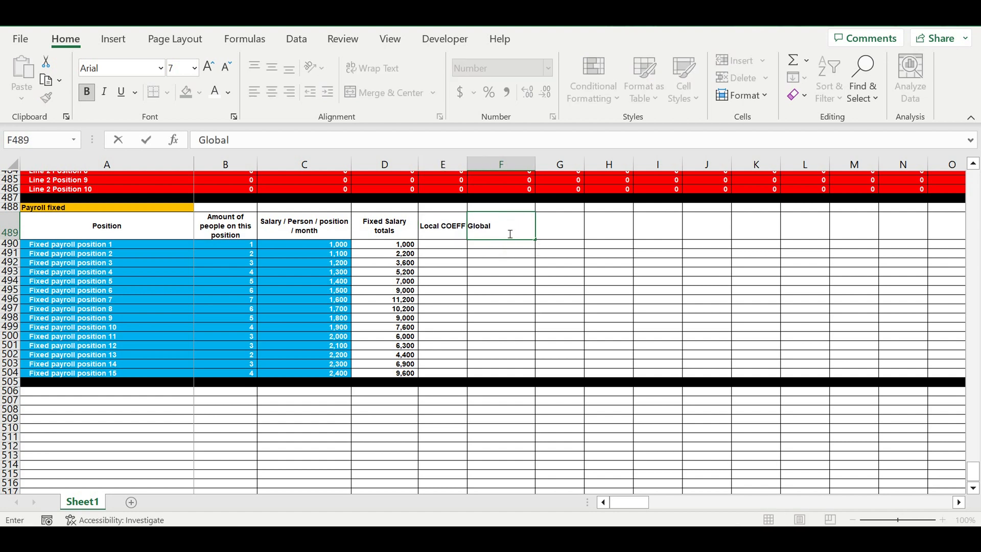
text( COEFF)
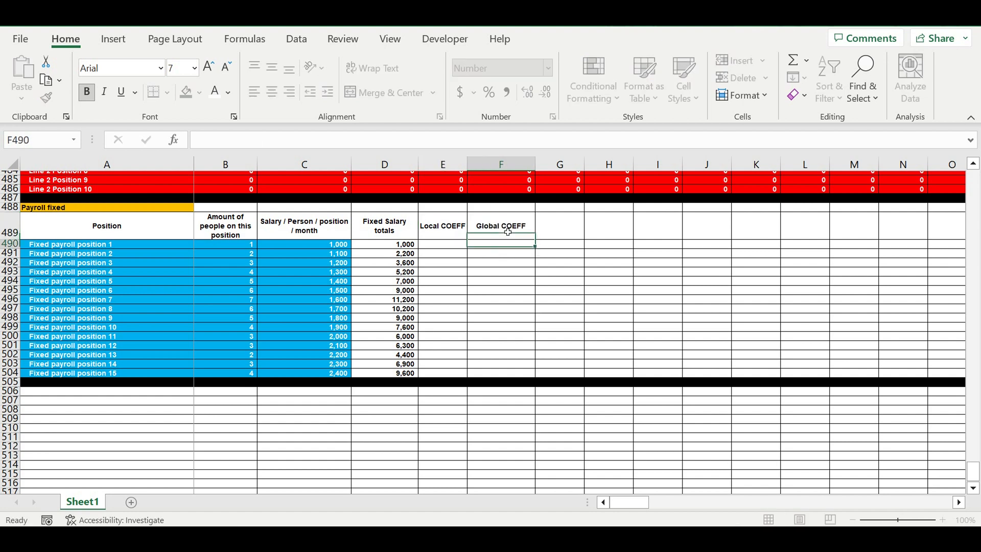
key(ctrl+Return)
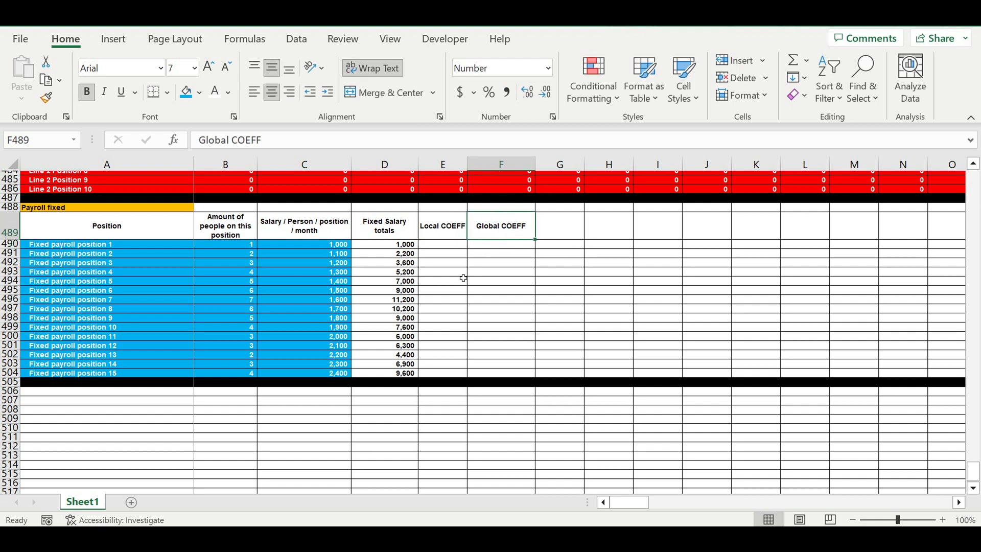
Copy the D489 header into G489 and change its text to "Fixed Salary totals FINAL"
click(382, 230)
key(ctrl+c)
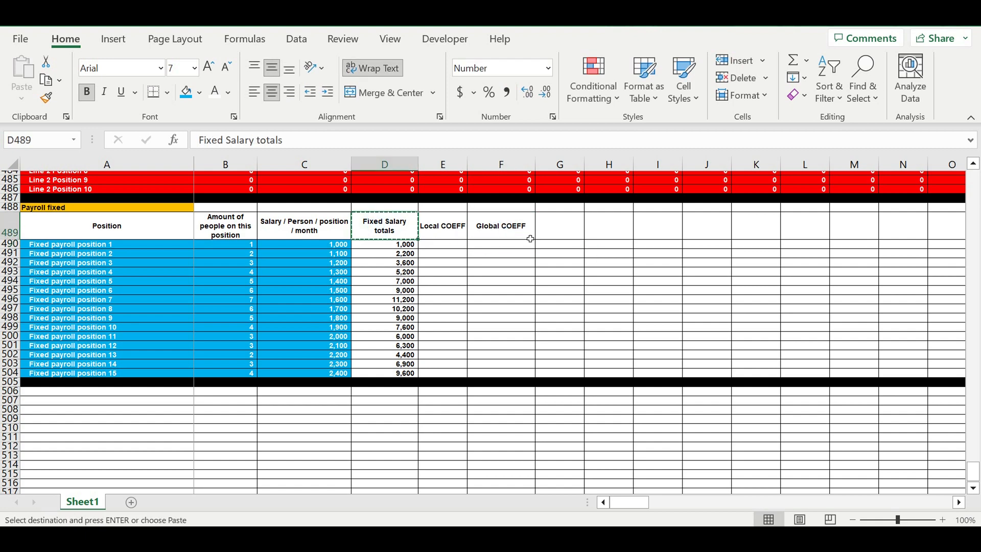
click(559, 227)
key(ctrl+v)
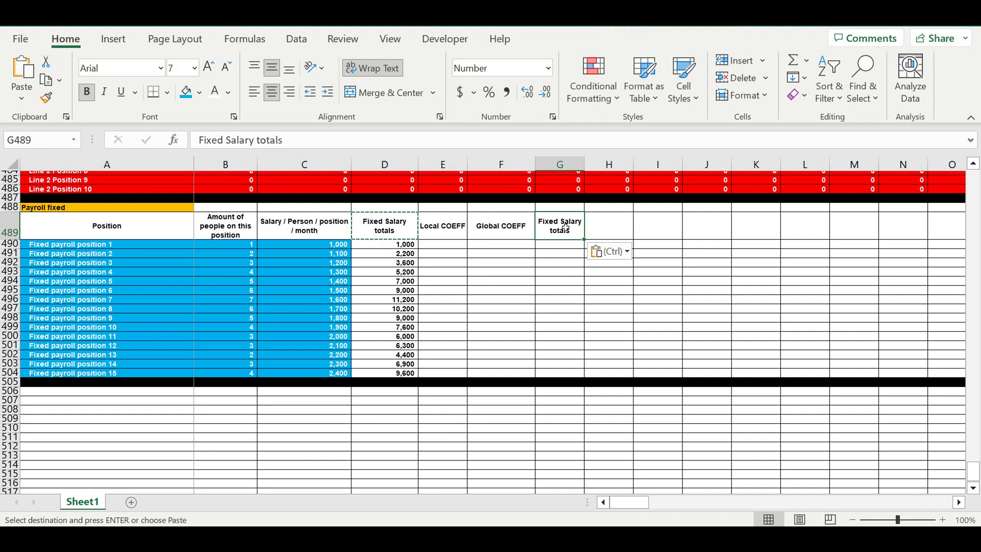
click(294, 147)
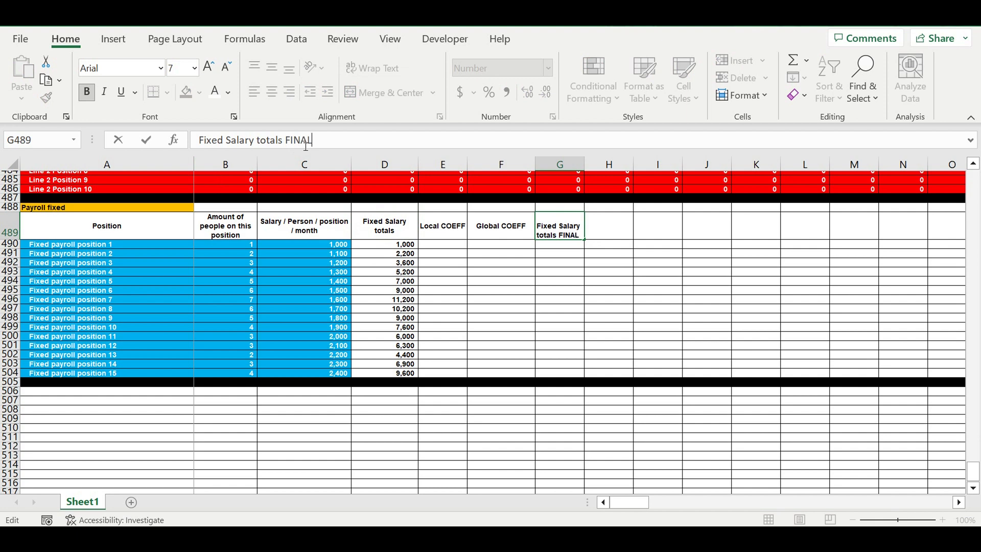
key(Return)
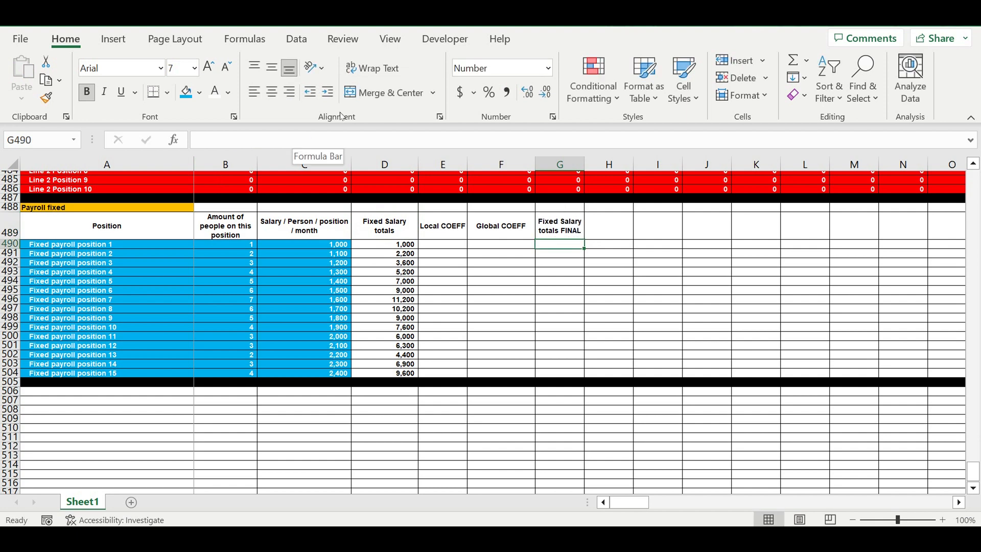
click(558, 328)
Enter a local coefficient of 100% in E490 with percentage format and light blue fill, and copy it down to E504
click(447, 244)
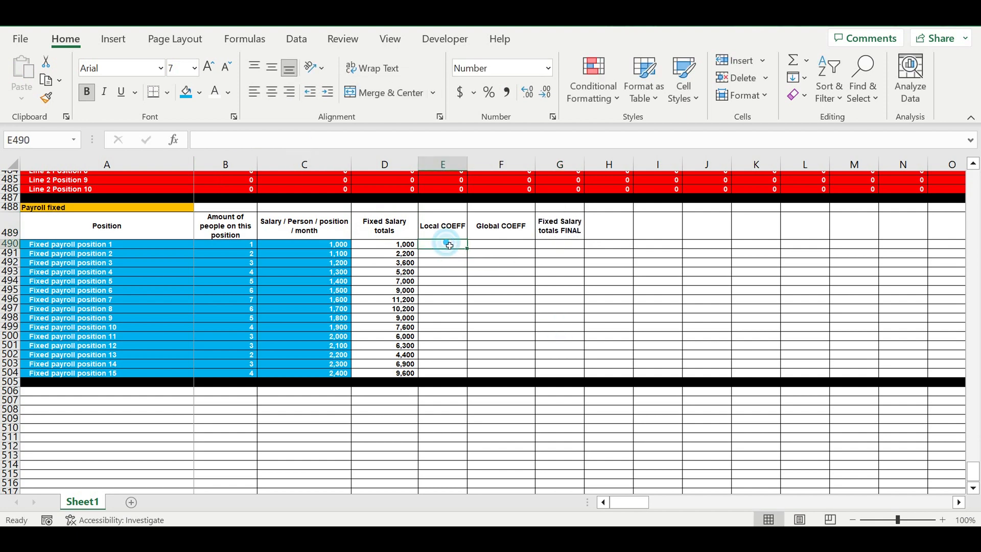
text(1)
click(480, 272)
click(443, 247)
click(489, 92)
click(186, 92)
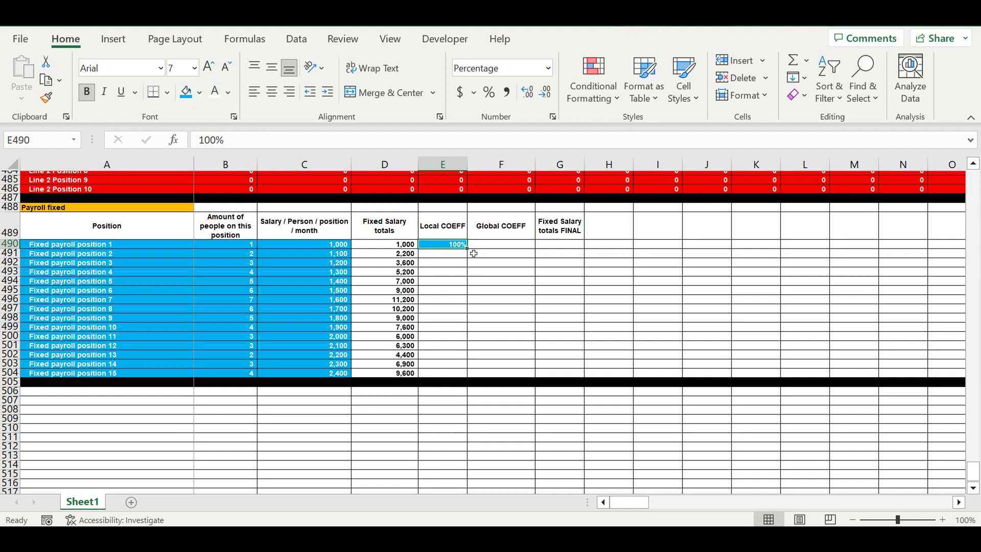
drag(471, 252, 522, 287)
click(522, 288)
Merge F490:F504 into one cell and enter a global coefficient of 1 formatted as a percentage
drag(501, 247, 501, 375)
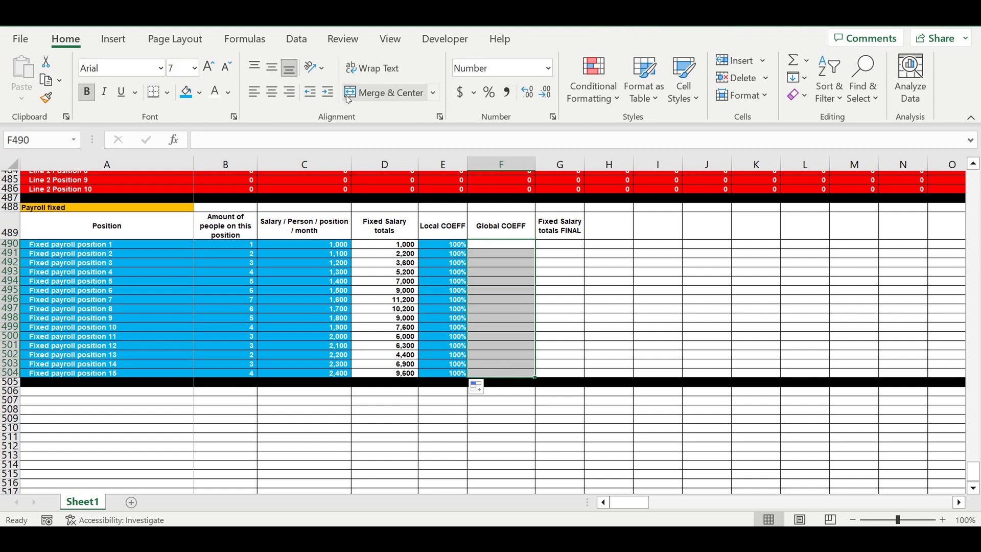
click(389, 92)
click(511, 279)
text(1)
click(612, 291)
click(507, 289)
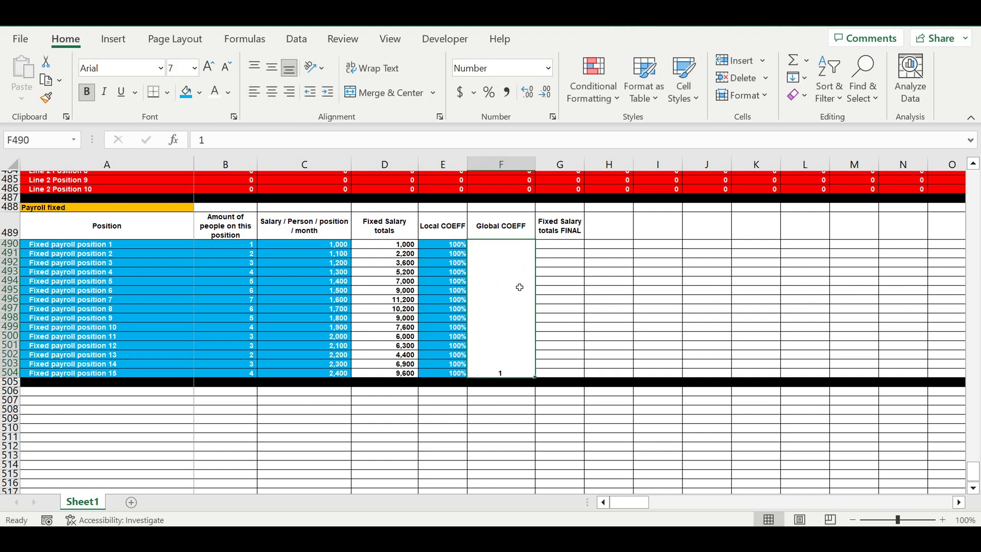
click(488, 93)
Centre the merged Global COEFF cell vertically with wrapped text and give it the light blue fill
right_click(499, 276)
click(551, 396)
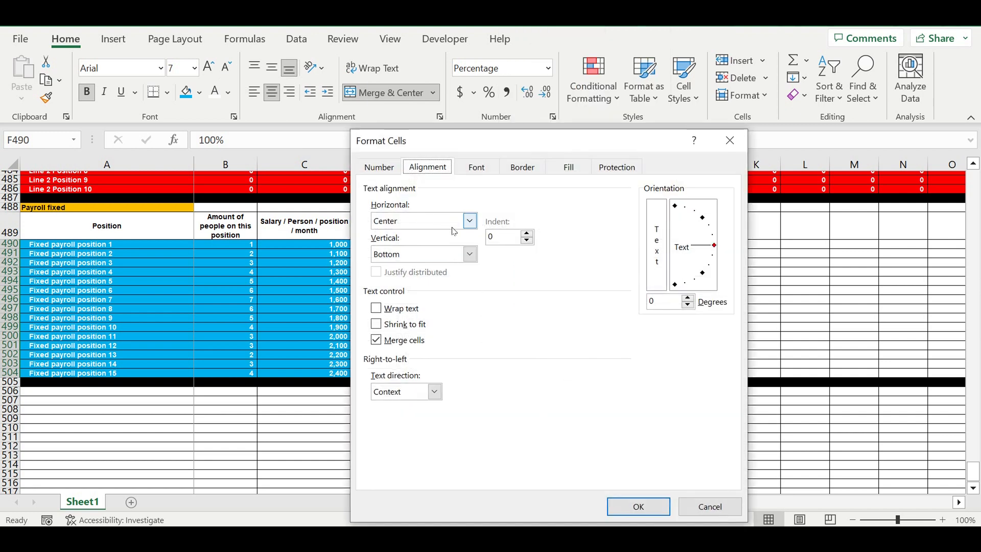
click(469, 254)
click(408, 279)
click(376, 309)
click(638, 505)
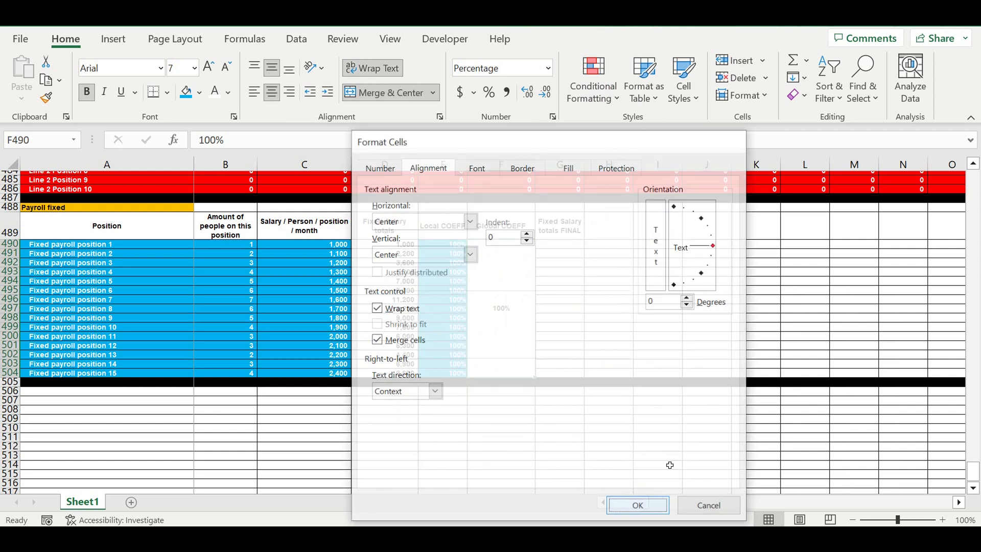
click(594, 310)
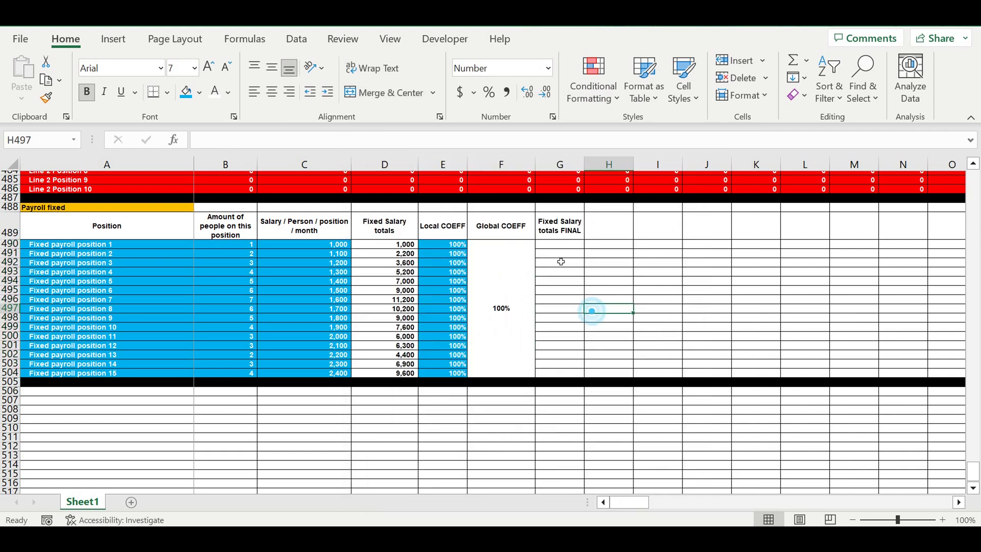
click(477, 248)
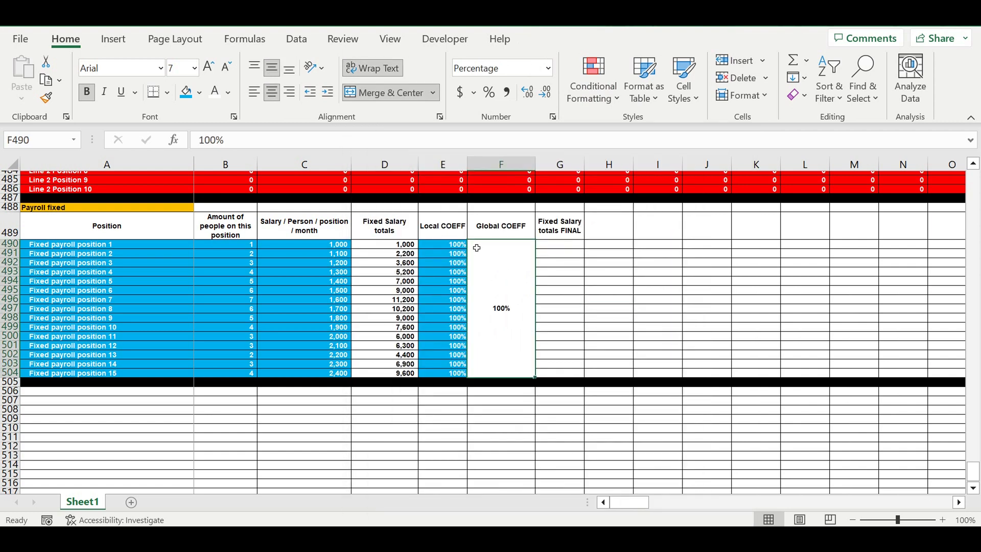
click(186, 92)
Fill the fixed payroll header cells A489:G489 with pale blue
drag(558, 228, 145, 226)
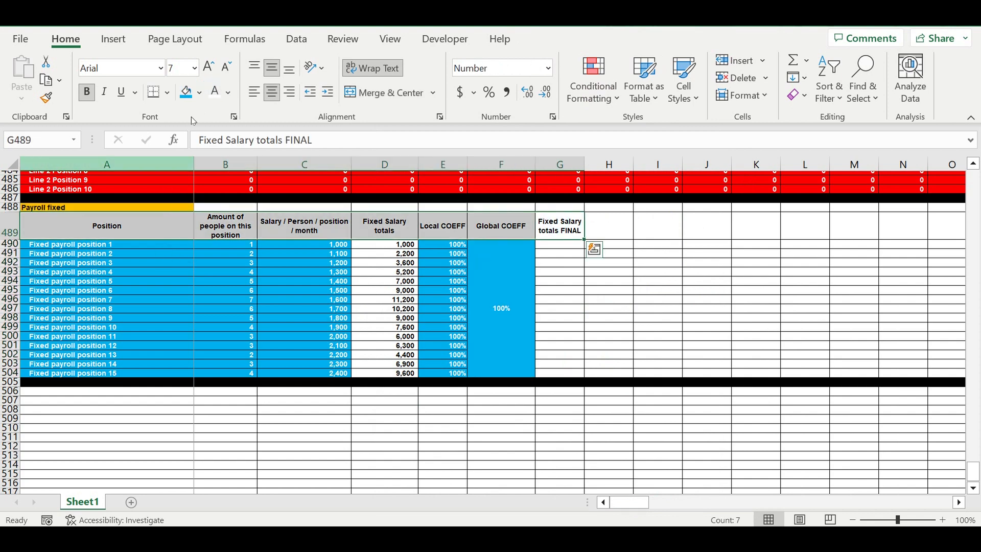
click(200, 93)
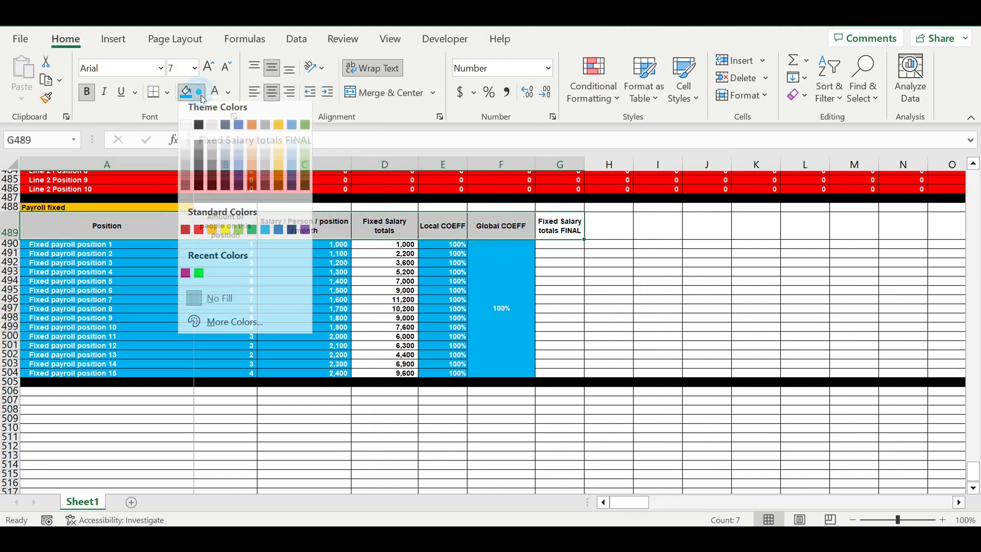
click(292, 152)
click(679, 321)
Begin the final fixed salary total in G490 with the formula =D490*E490*F490
click(559, 245)
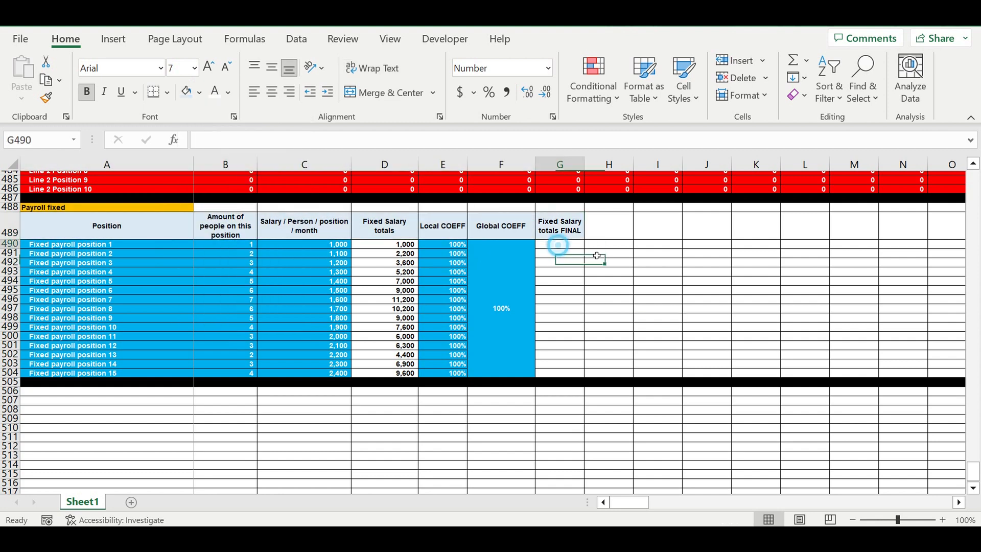
text(=)
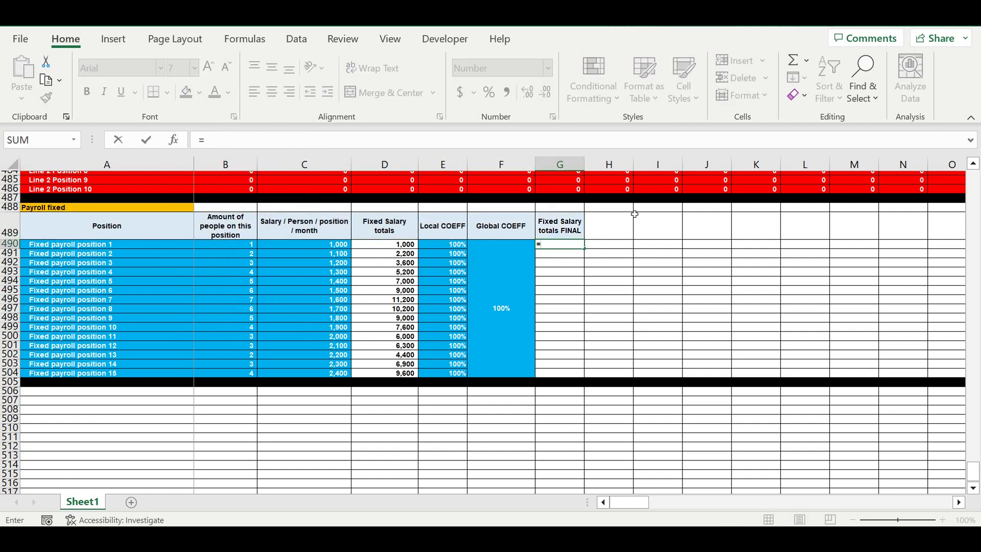
click(383, 248)
text(*)
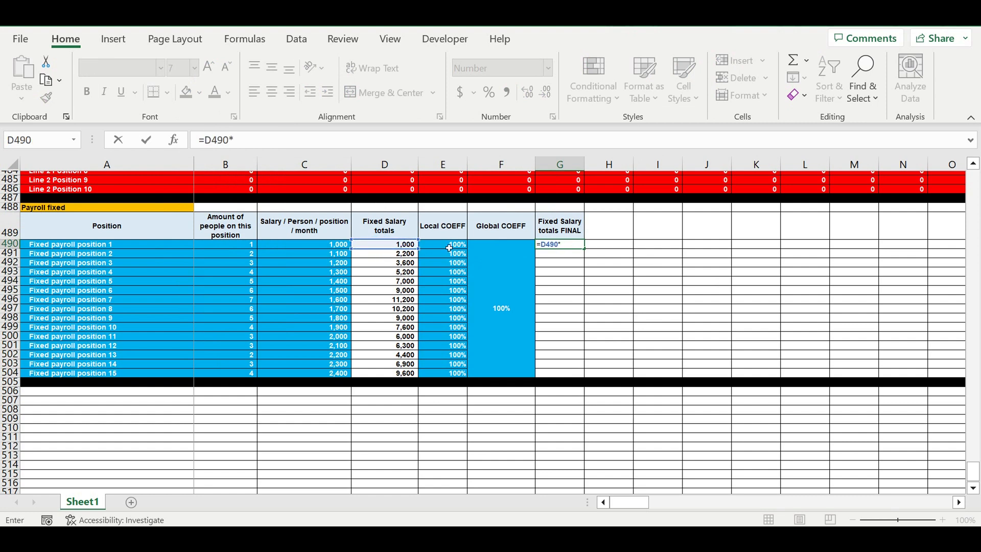
click(446, 247)
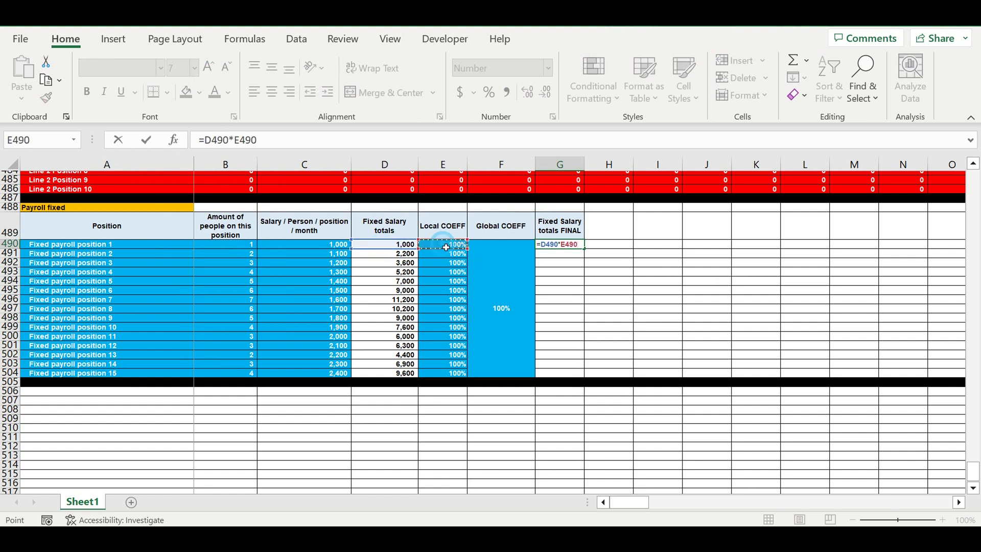
text(*)
click(513, 289)
Make the Global COEFF reference in the G490 formula absolute as $F$490
click(262, 140)
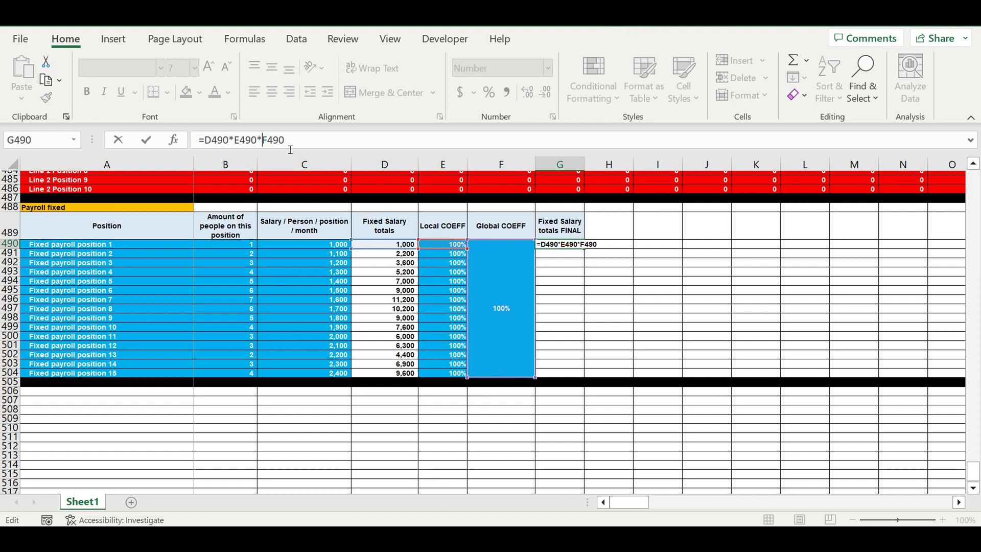
text($)
key(Right)
text($)
click(335, 145)
Multiply the G490 formula by the Global Payroll COEFF as $B$436 and enter =D490*E490*$F$490*$B$436
text(*)
scroll(376, 234, up, 11)
scroll(376, 234, up, 7)
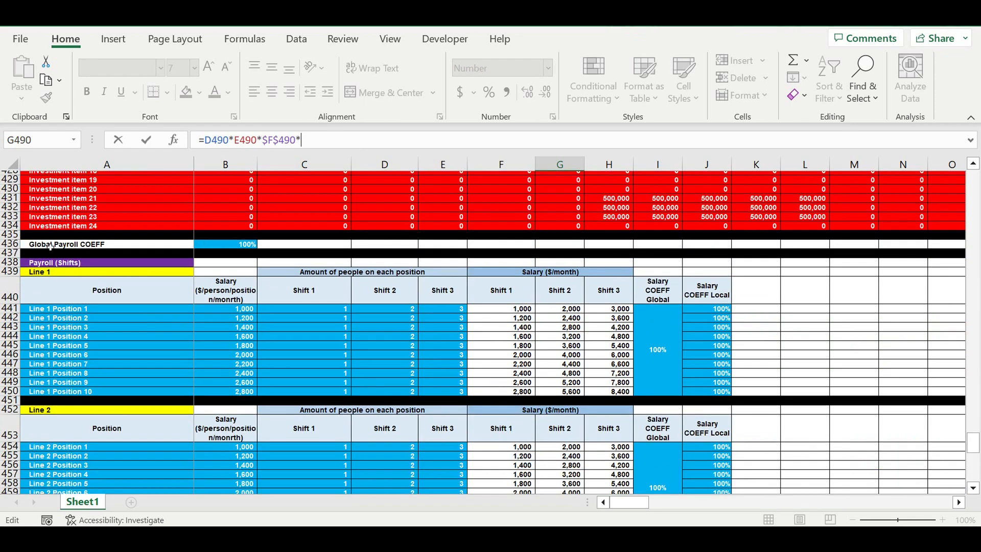
click(232, 249)
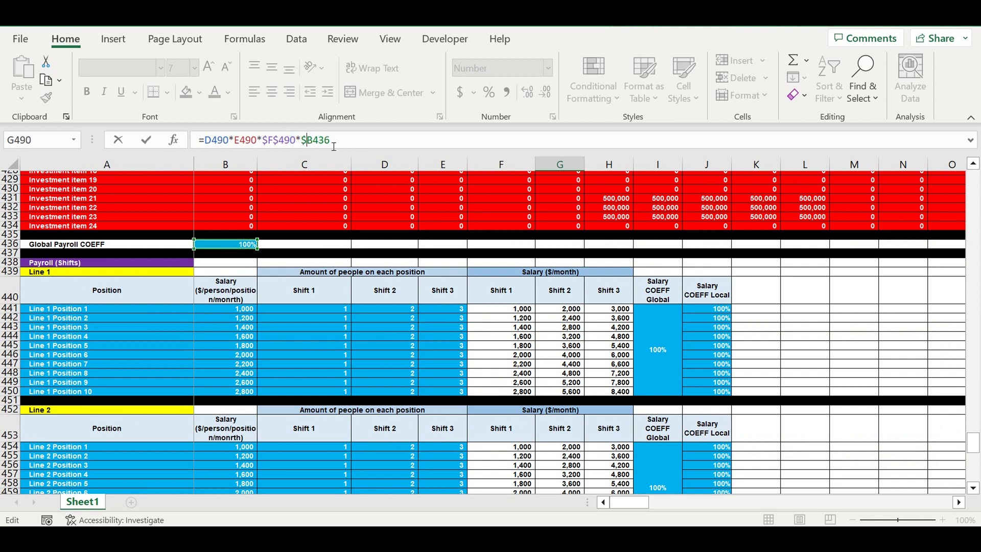
click(316, 144)
text($)
key(Return)
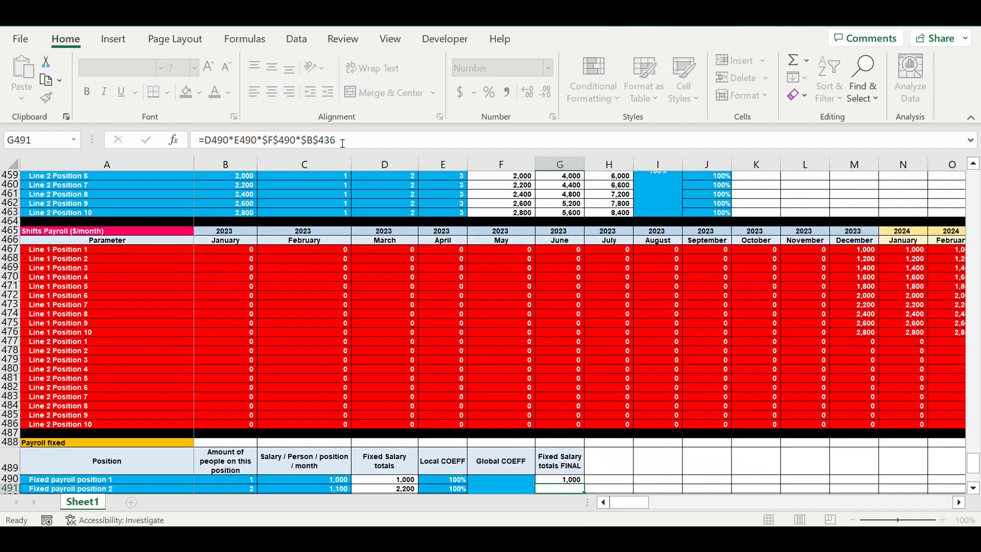
Copy the G490 final salary formula down through G504 for all fifteen fixed payroll positions
scroll(601, 269, down, 4)
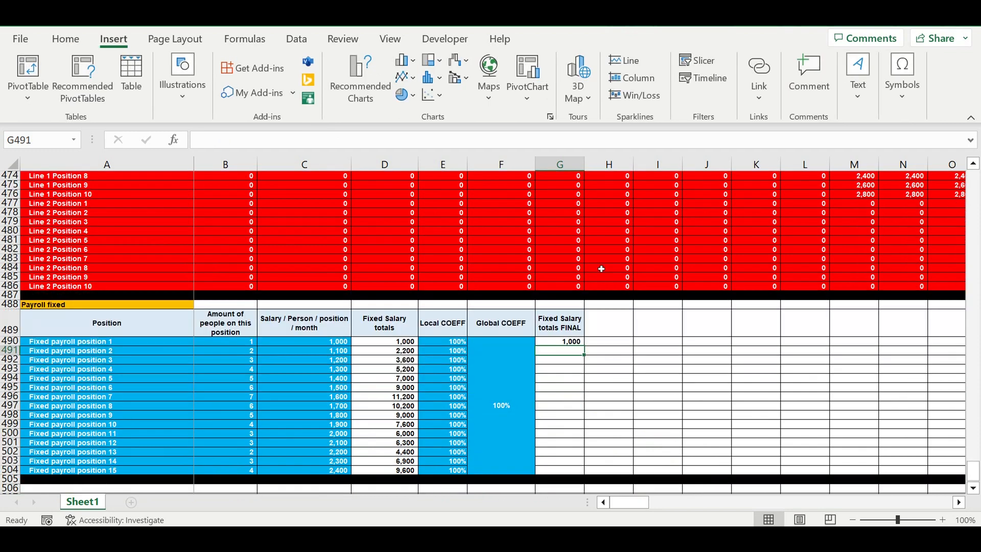
scroll(619, 294, down, 1)
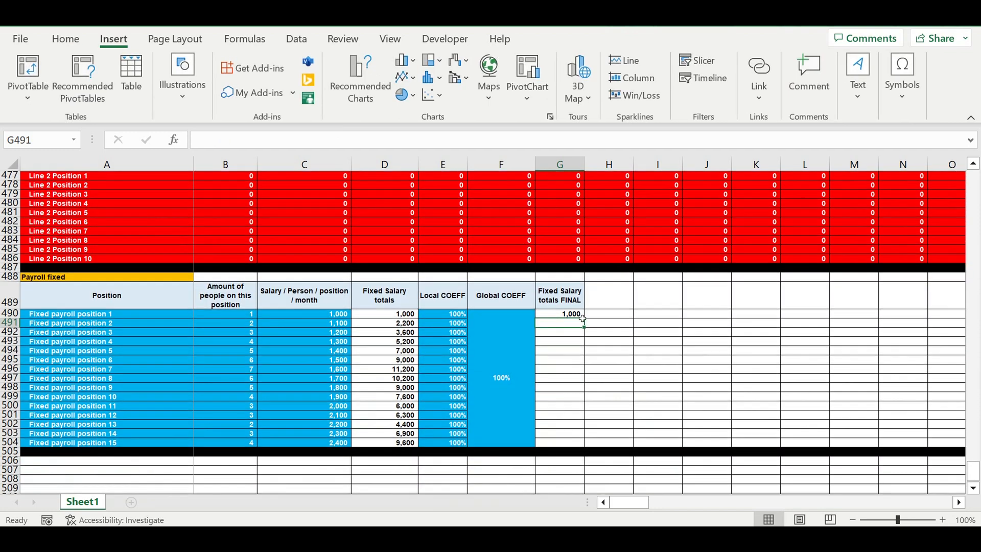
click(582, 314)
drag(583, 318, 579, 447)
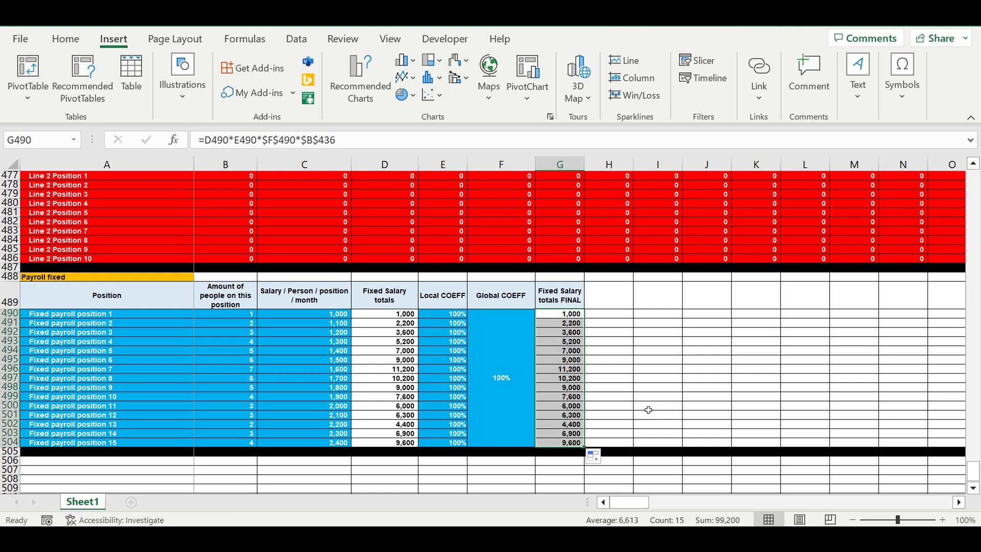
click(647, 409)
Test a Global COEFF of 120% in the merged cell F490 and set it back to 100%
click(525, 397)
text(120)
key(Return)
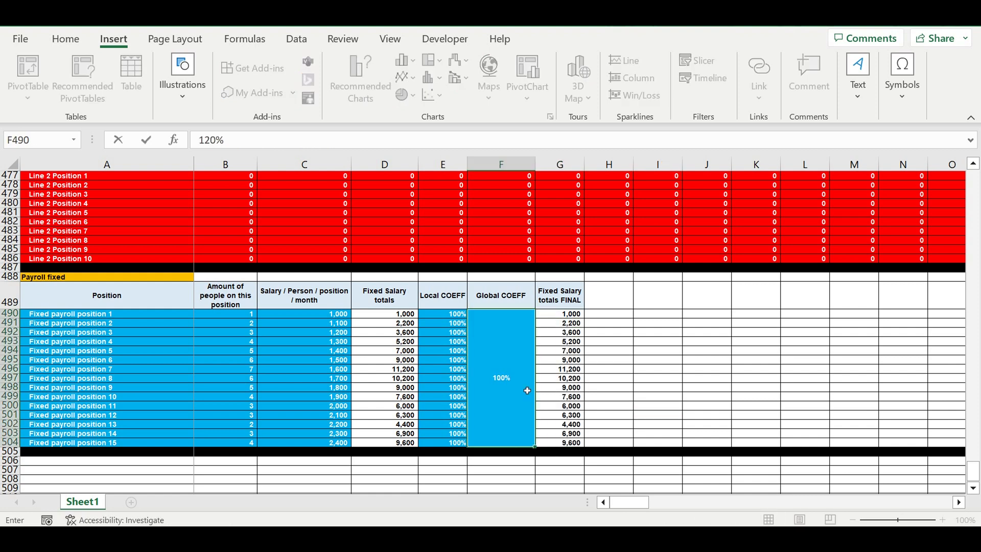
click(527, 391)
text(100)
key(Return)
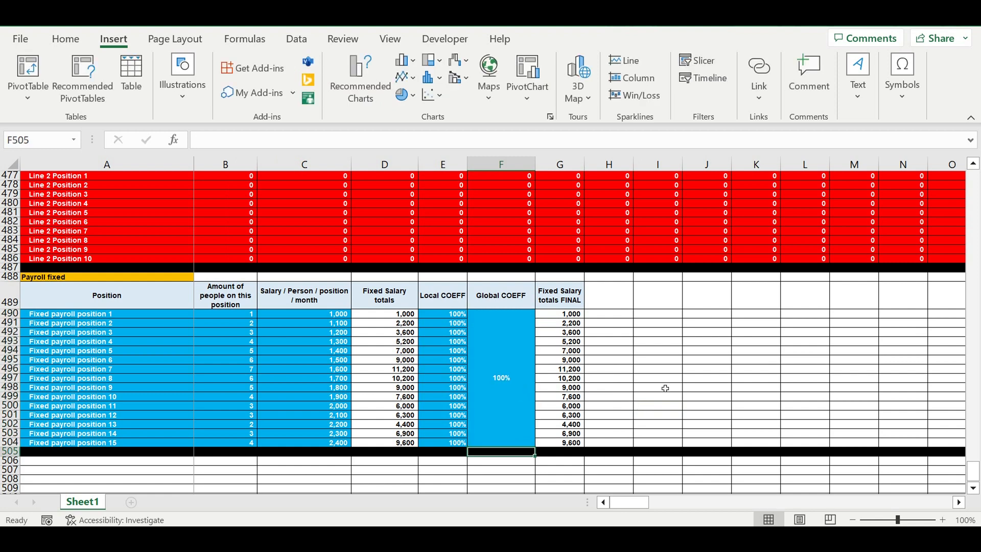
click(657, 382)
Test a Local COEFF of 200% in E496, check the final total in G496, and set the coefficient back to 100%
click(443, 370)
text(200)
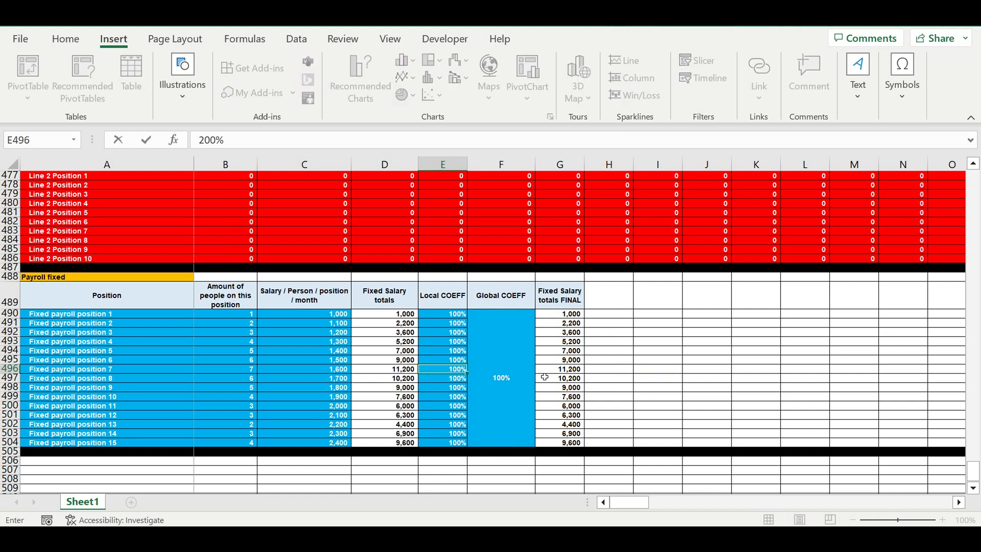
key(Return)
click(571, 370)
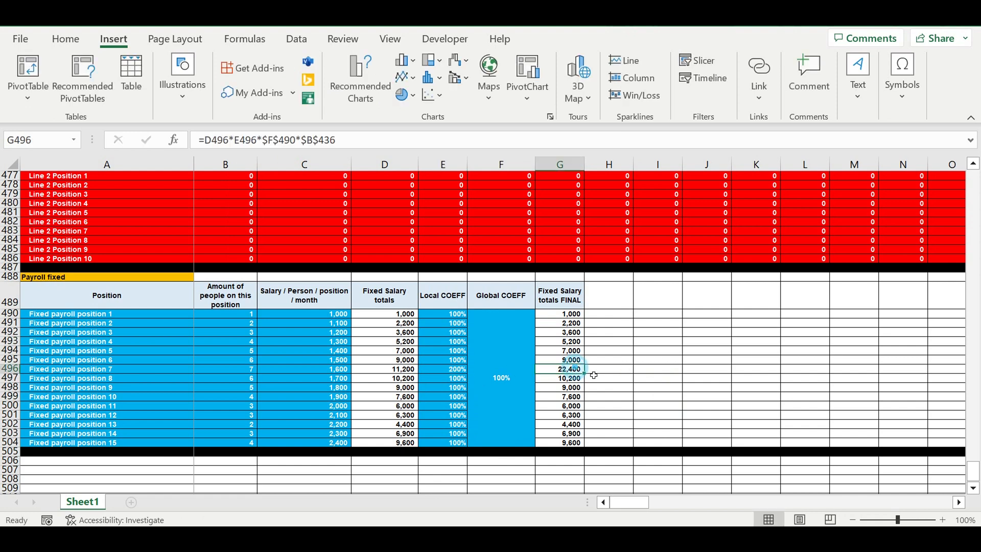
click(462, 370)
text(100)
key(Return)
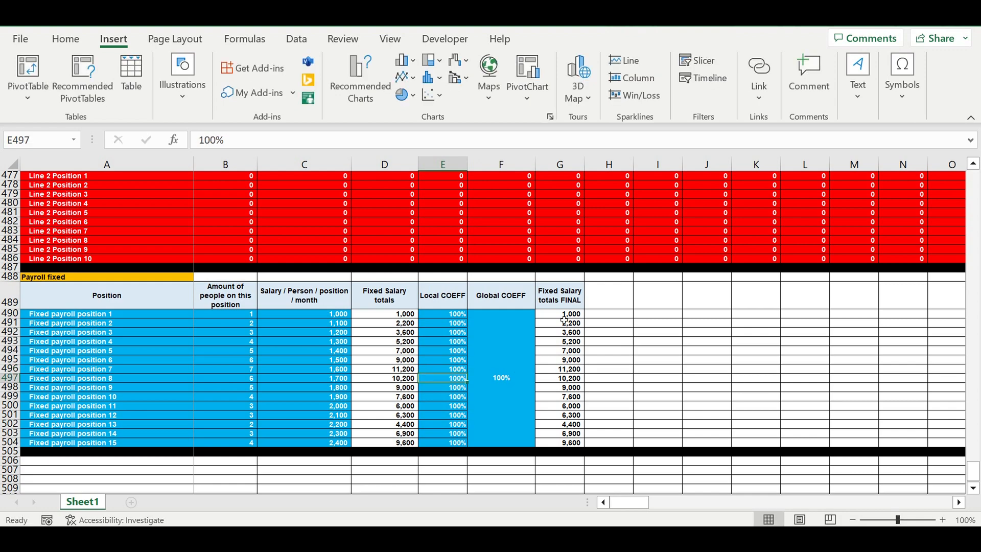
click(678, 323)
Copy the Shifts Payroll timeline header rows 465:466 and paste them at row 506 below the fixed payroll table
scroll(659, 381, up, 2)
drag(570, 369, 569, 406)
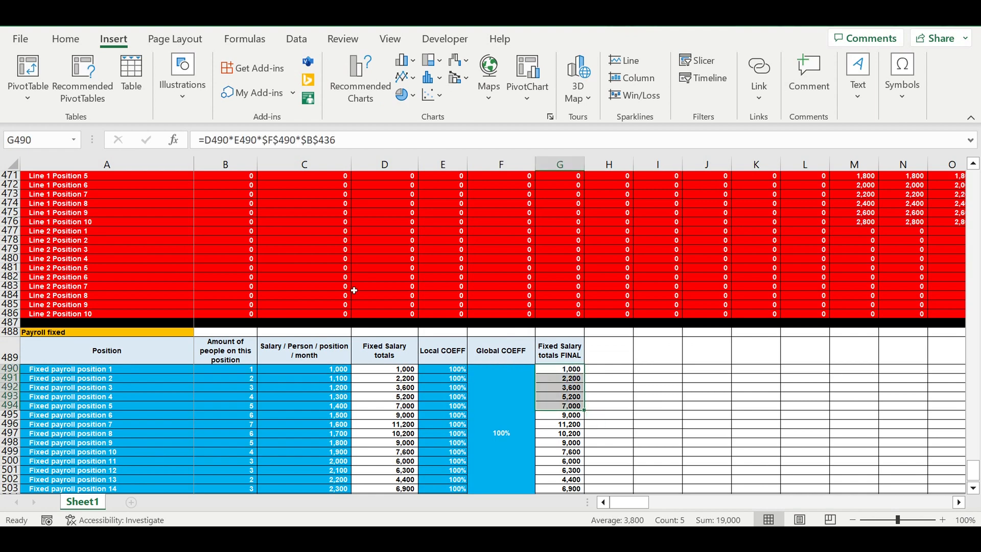
scroll(308, 258, up, 3)
drag(10, 204, 12, 211)
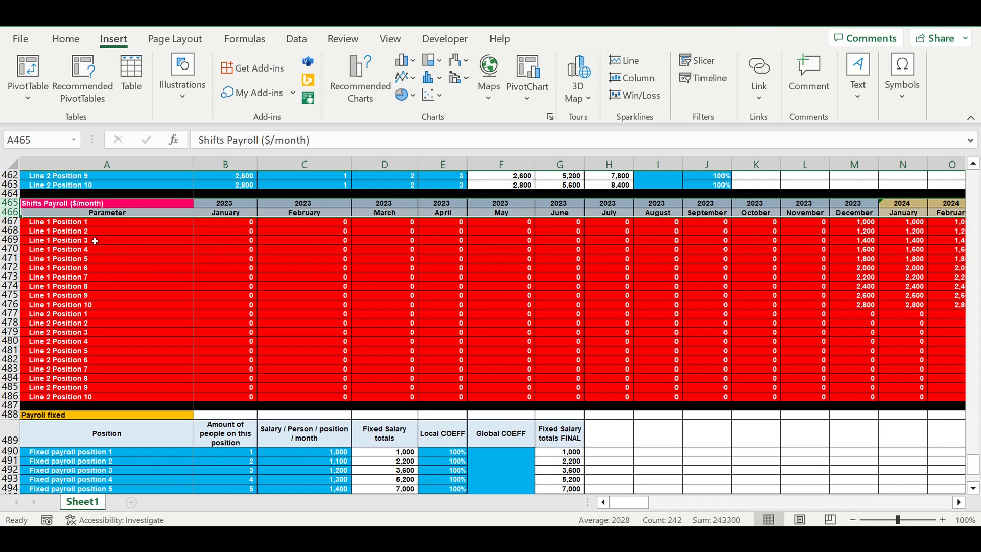
key(ctrl+c)
scroll(266, 332, down, 5)
scroll(266, 332, down, 3)
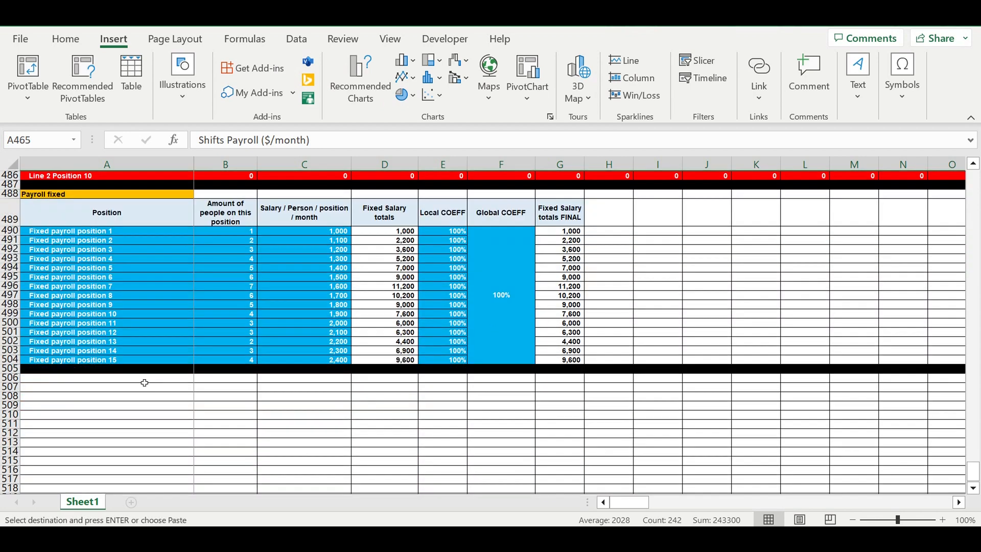
click(95, 379)
key(ctrl+v)
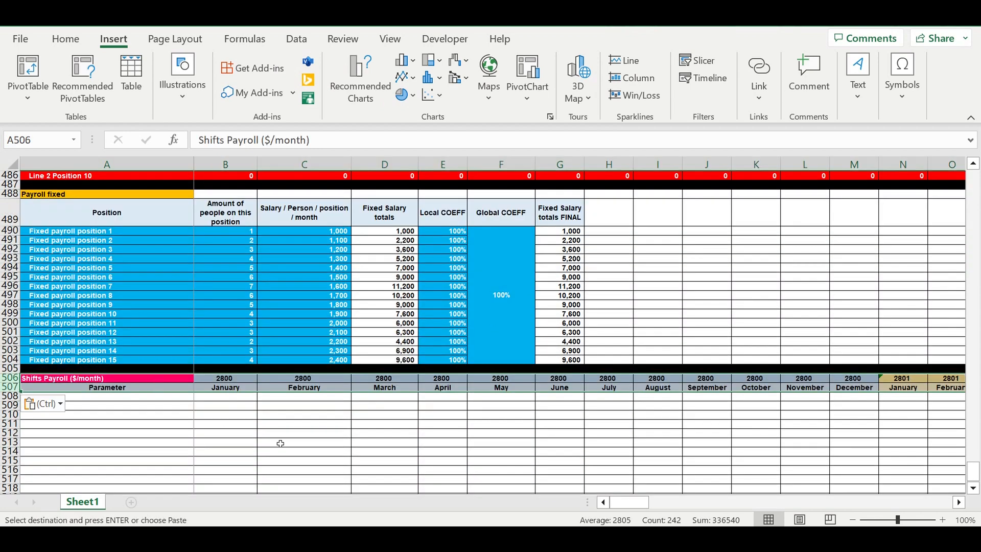
click(278, 435)
Link the first year of the pasted header, B506, to B465 in the Shifts Payroll header
click(218, 379)
text(=)
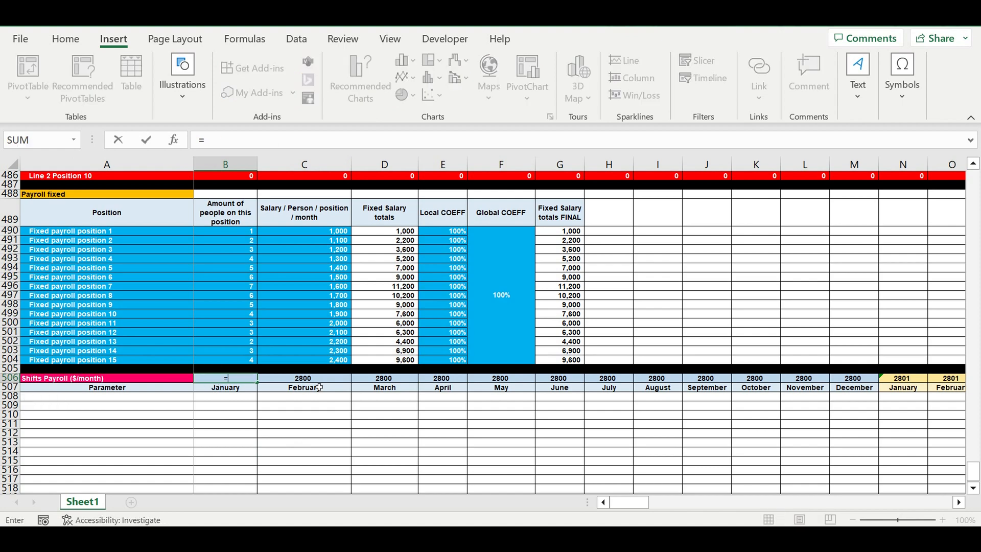
scroll(317, 386, up, 8)
click(215, 204)
key(Return)
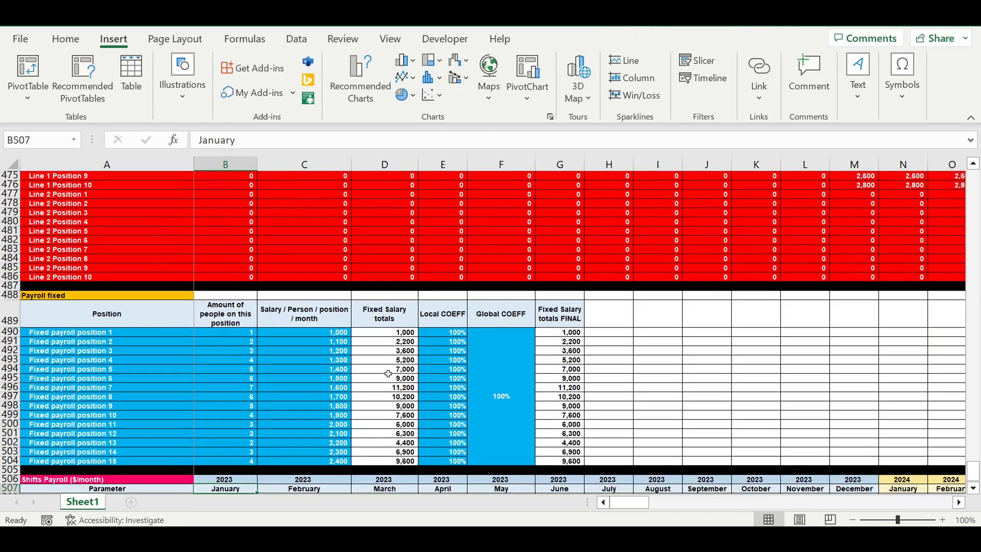
scroll(391, 381, down, 4)
Link the title in A506 to the Payroll fixed heading with =A488 and fill the cell with dark red
click(153, 369)
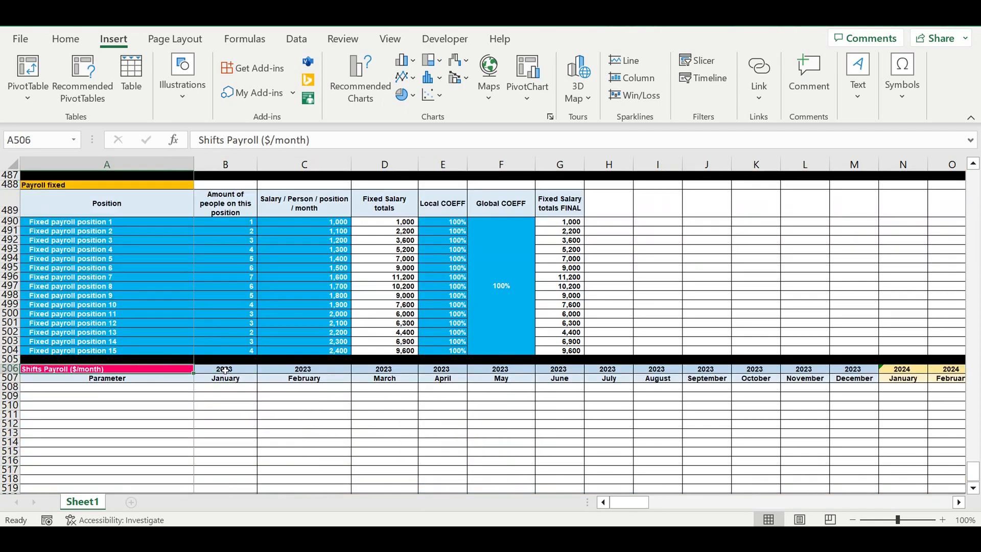
text(=)
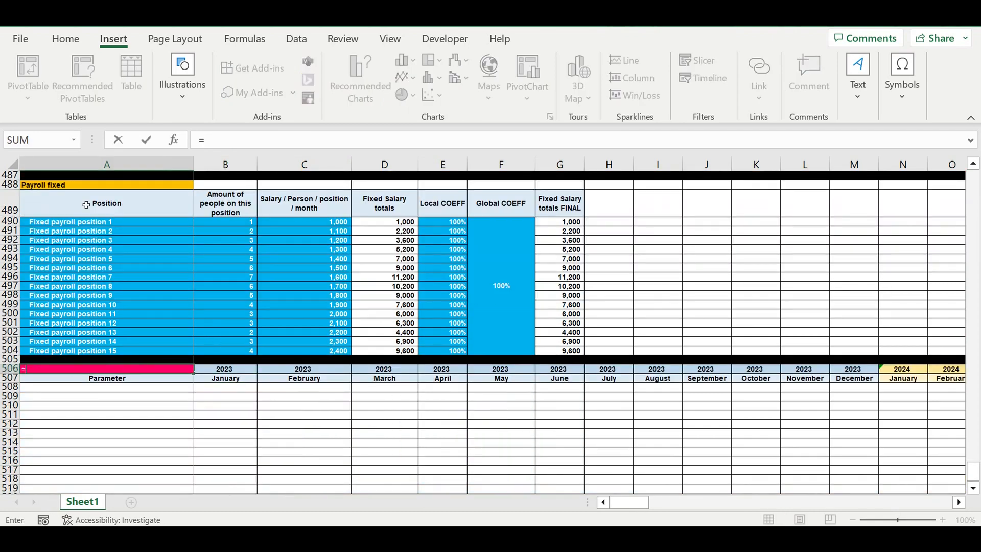
click(58, 187)
key(Return)
key(Up)
click(65, 39)
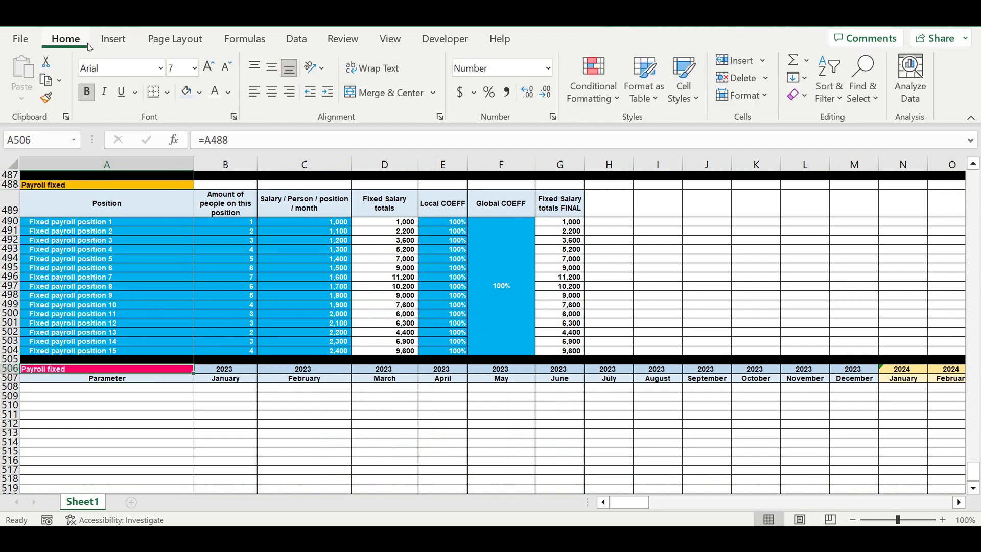
click(200, 93)
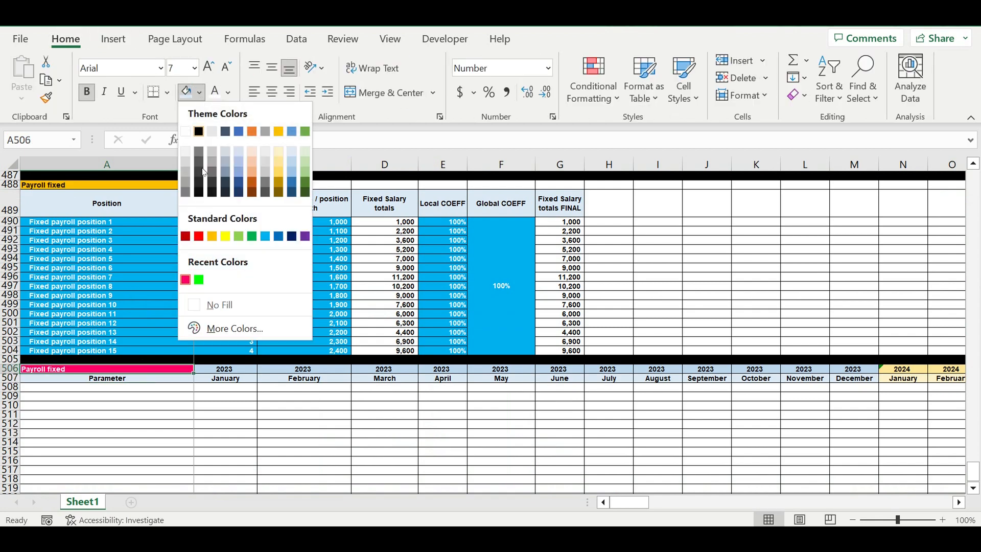
click(186, 237)
Link A508 to the first fixed payroll position with =A490 and copy the formula down through A522
click(179, 390)
text(=)
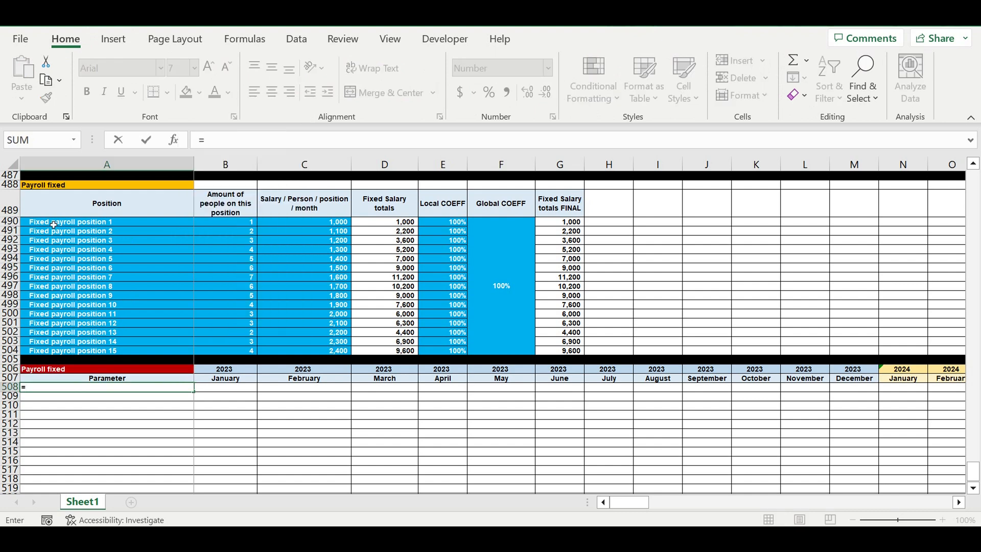
click(54, 225)
key(Return)
scroll(204, 313, down, 3)
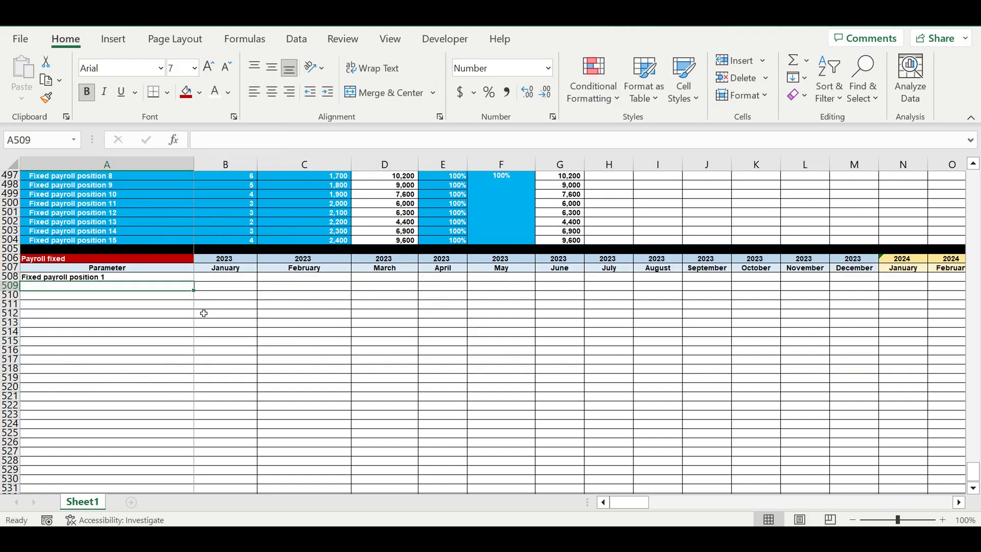
click(139, 277)
drag(201, 287, 195, 415)
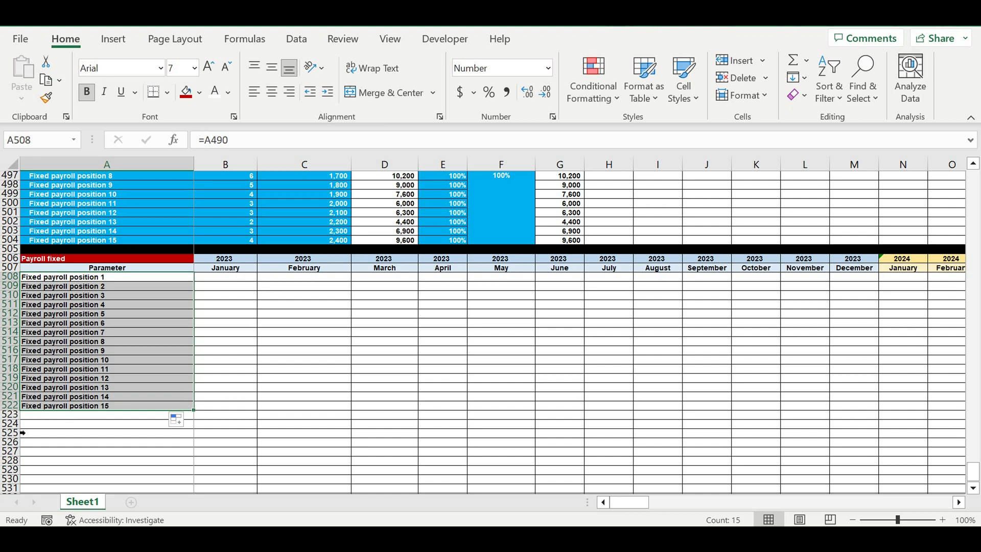
Fill row 523 with black as a divider below the monthly fixed payroll table
click(9, 417)
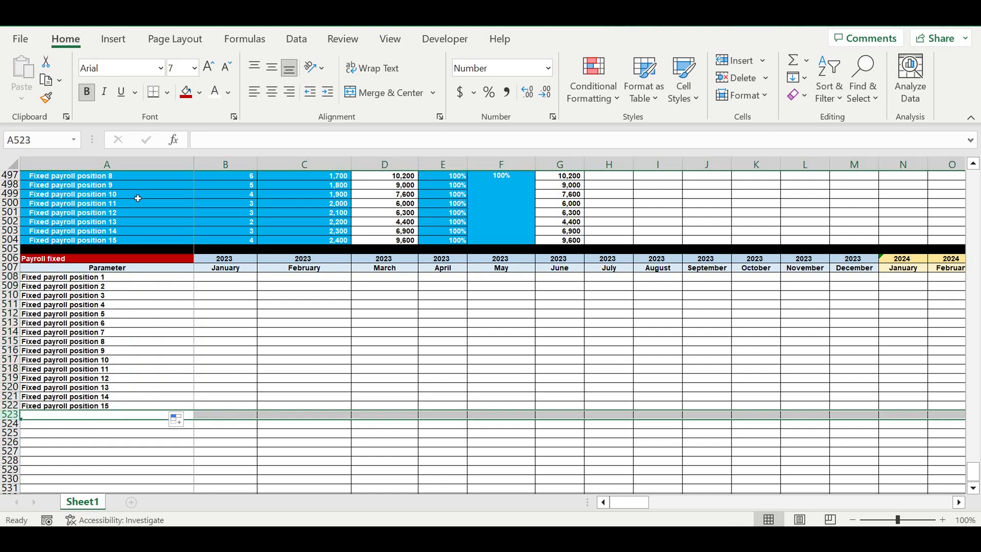
click(200, 93)
click(199, 132)
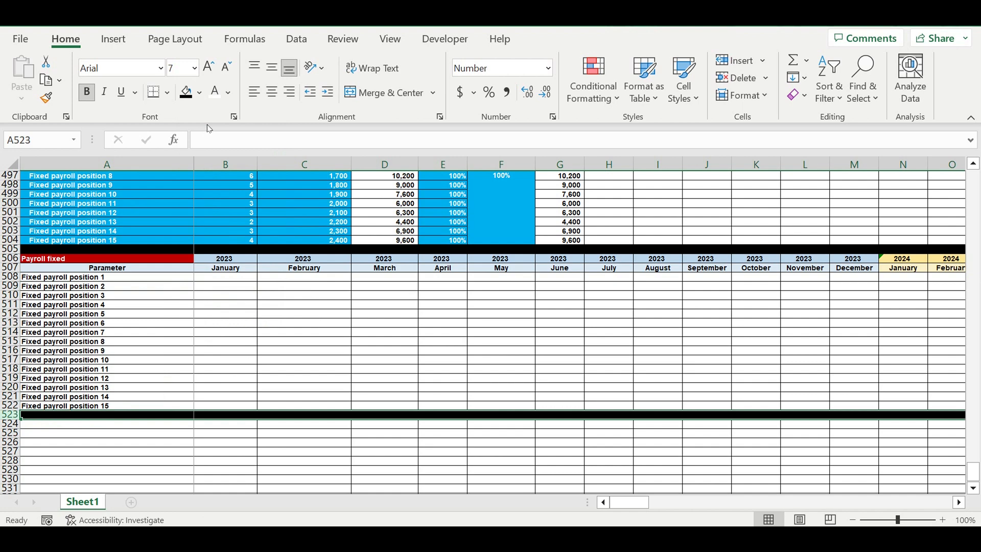
click(282, 341)
Begin the January 2023 formula for position 1 in B508 with =$G490*, locking the column of the final salary total
click(226, 277)
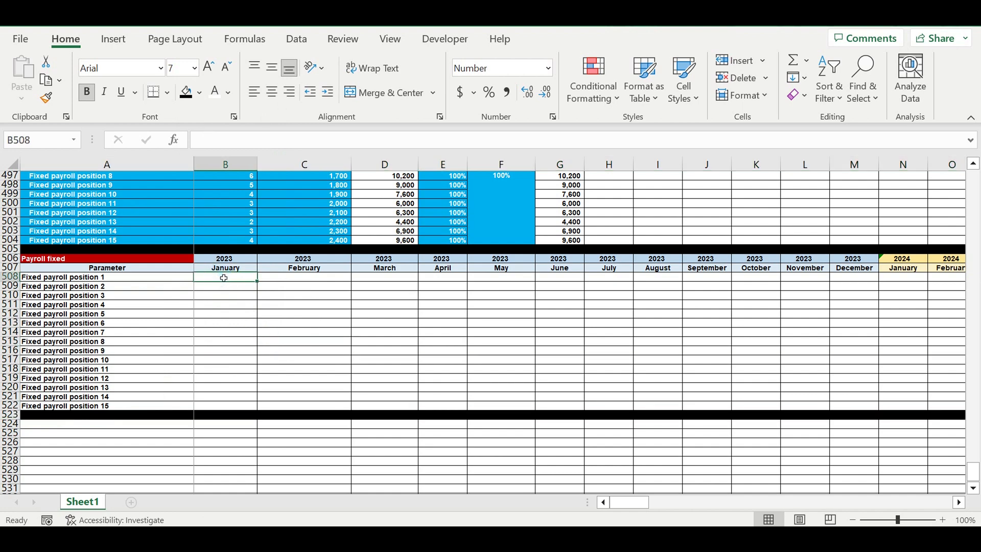
text(=)
scroll(436, 324, up, 4)
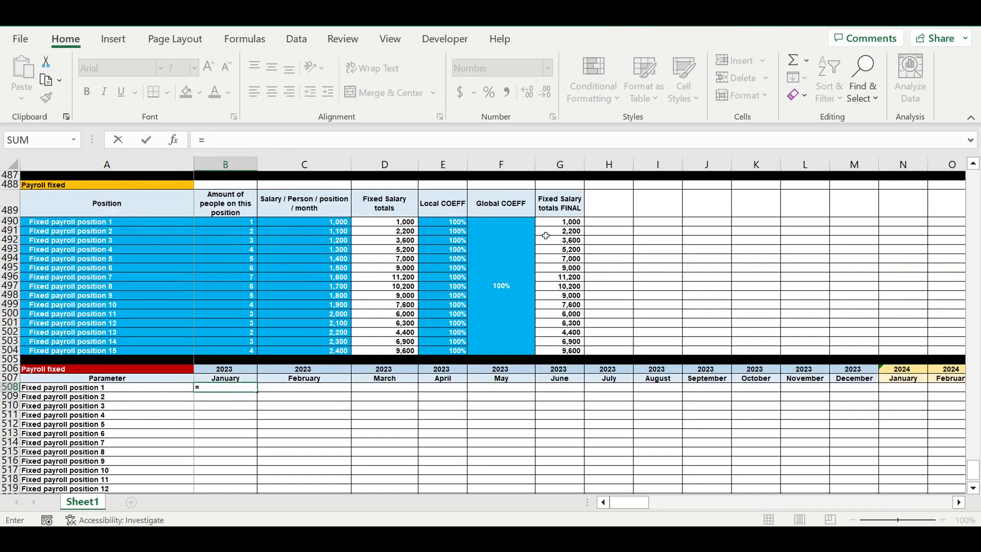
scroll(557, 238, up, 1)
click(568, 251)
click(204, 140)
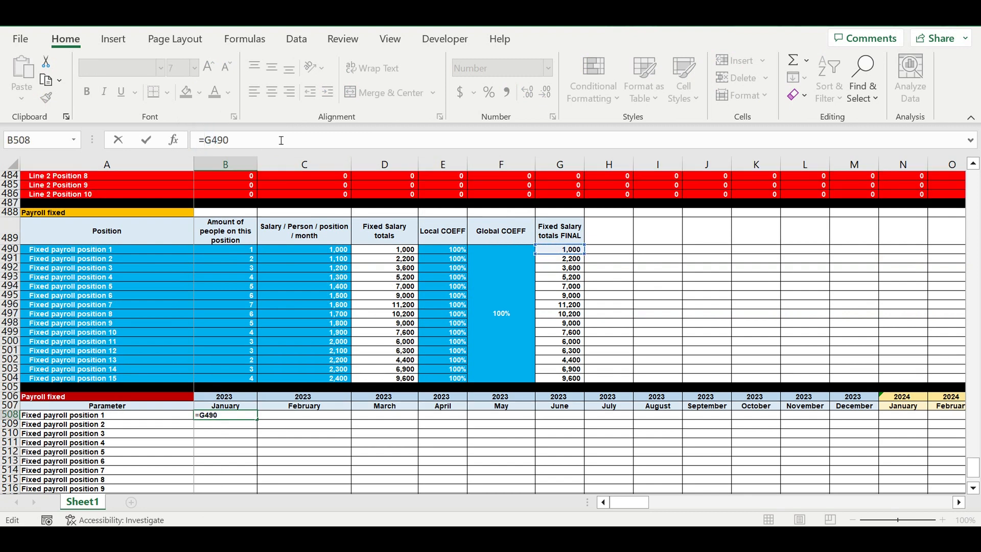
text($)
click(264, 138)
text(*)
Complete the B508 formula as =$G490*B$45, multiplying by the January 2023 Production (0-1-1) value with its row locked
scroll(419, 268, up, 11)
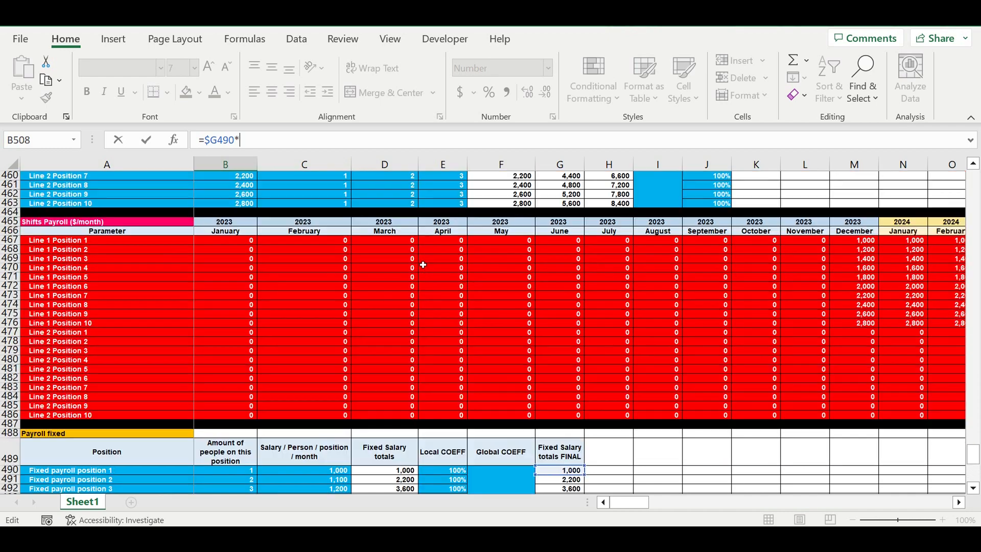
scroll(423, 264, up, 20)
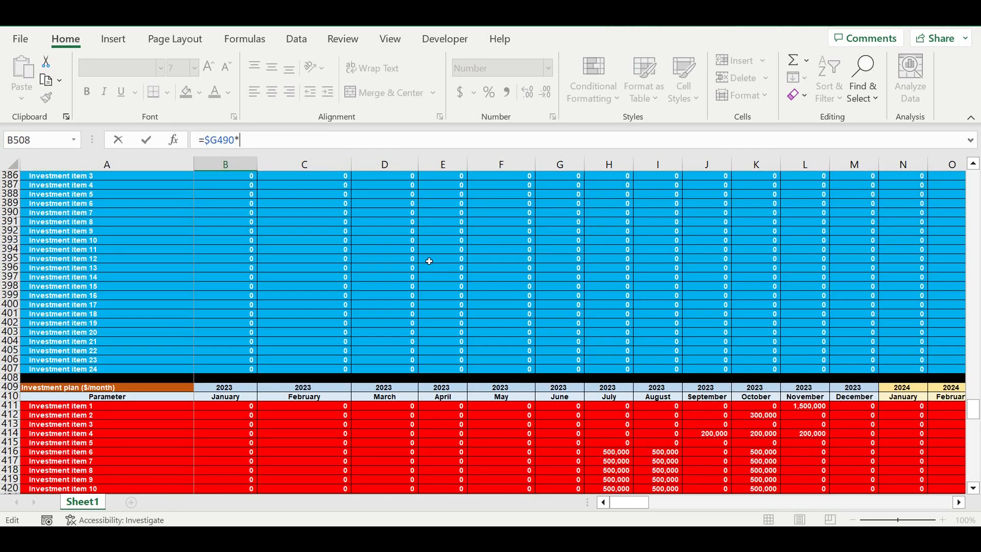
scroll(437, 264, up, 4)
scroll(443, 267, up, 20)
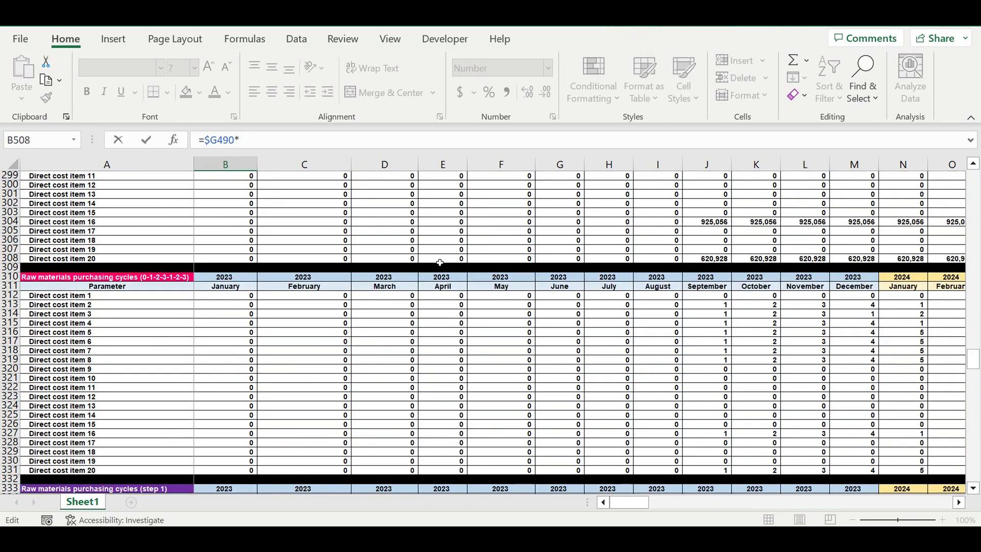
scroll(442, 264, up, 20)
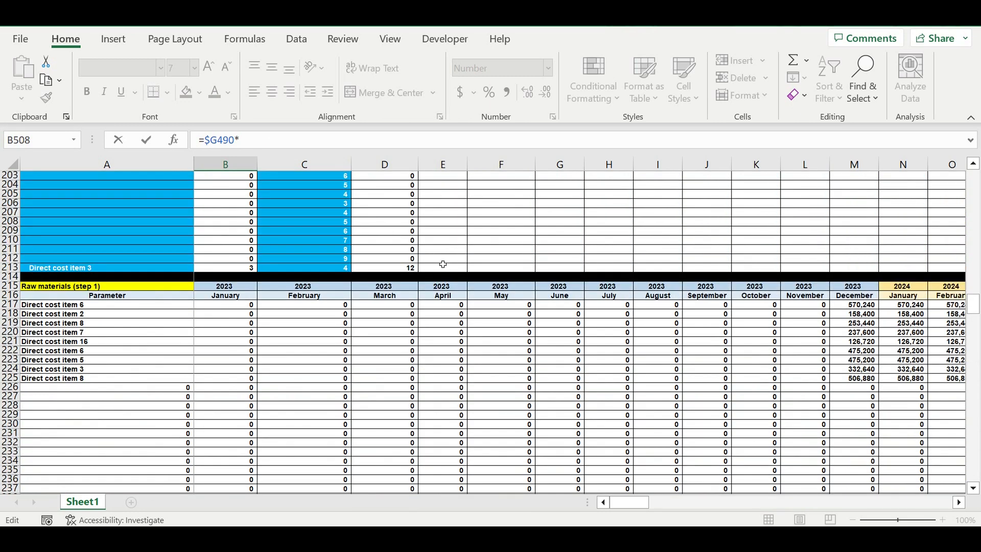
scroll(446, 266, up, 11)
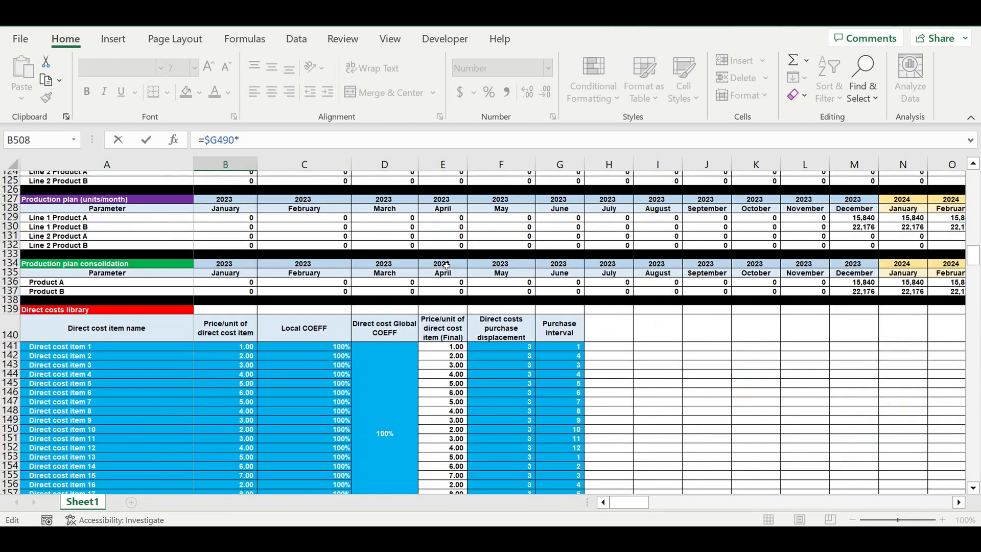
scroll(447, 266, up, 12)
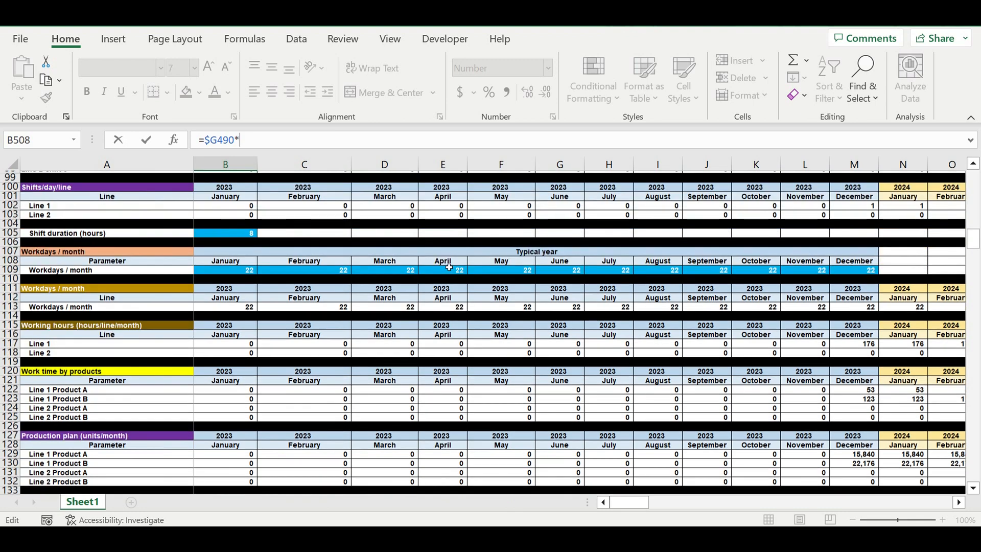
scroll(449, 267, up, 5)
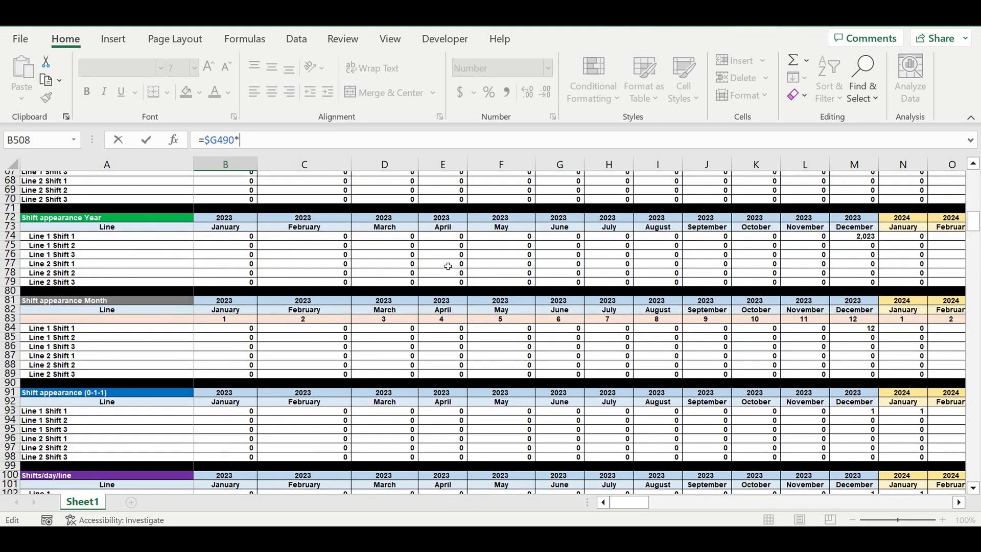
scroll(448, 266, up, 8)
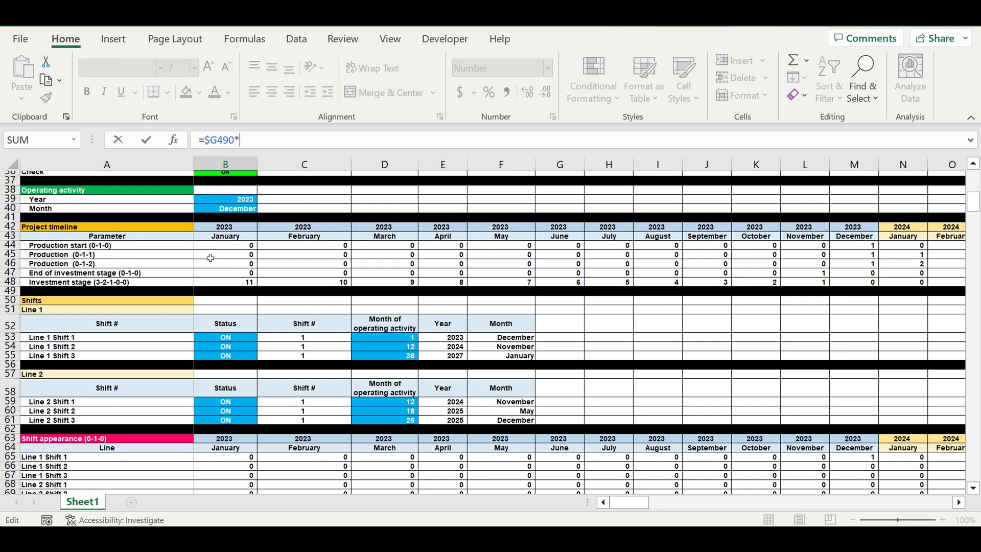
click(210, 258)
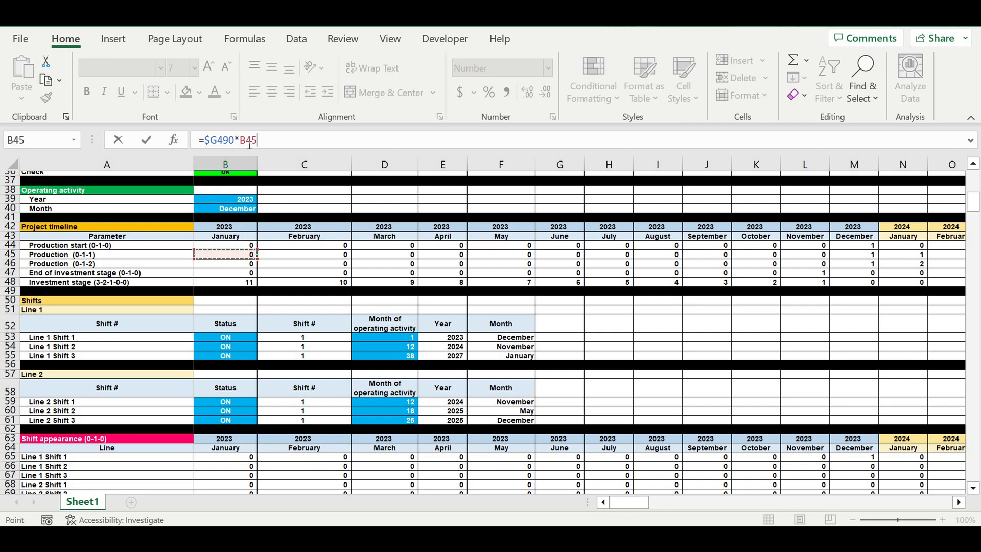
click(264, 144)
key(Left)
key(Left)
text($)
key(Return)
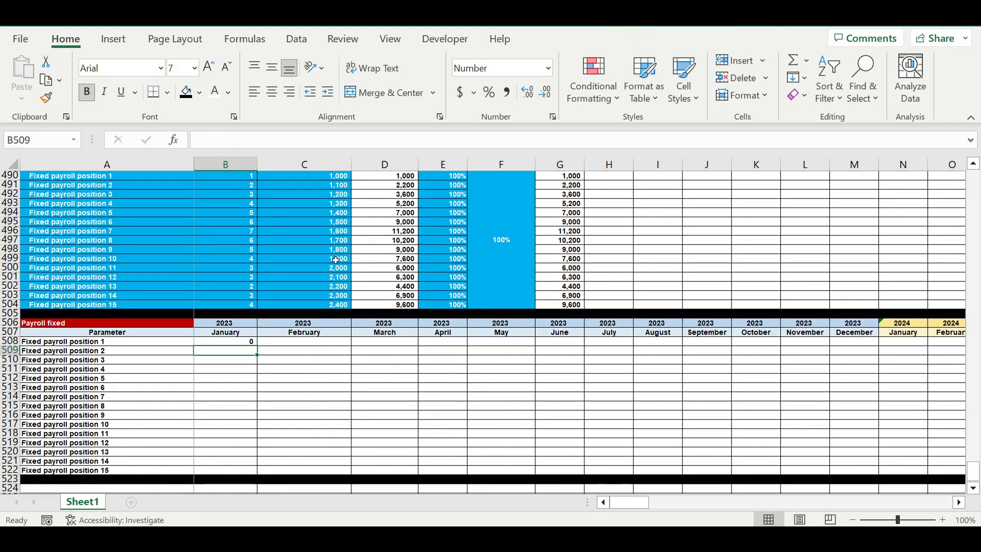
Copy the B508 formula across all months through December 2032 and down to fixed payroll position 15 in row 522
click(224, 343)
drag(262, 351, 590, 354)
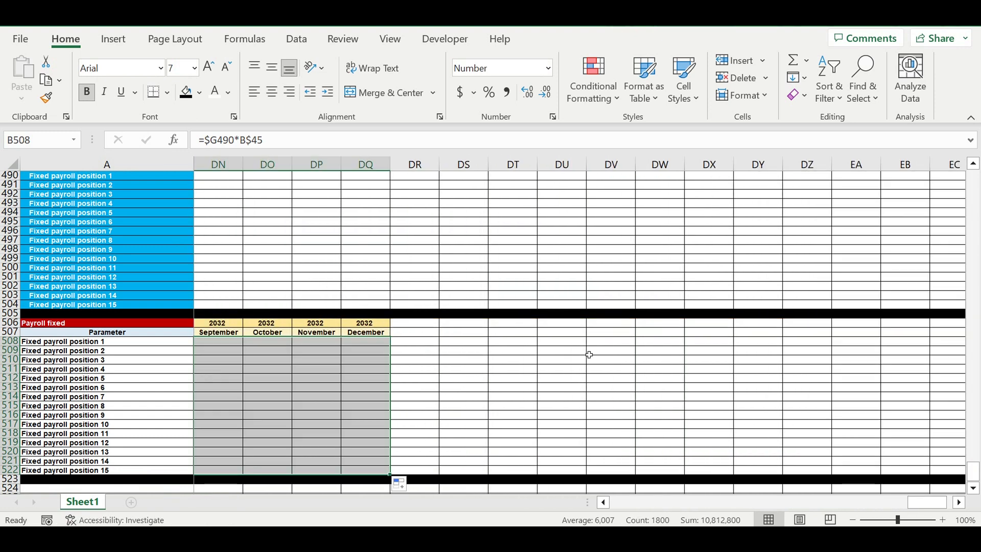
click(557, 358)
drag(909, 508, 629, 505)
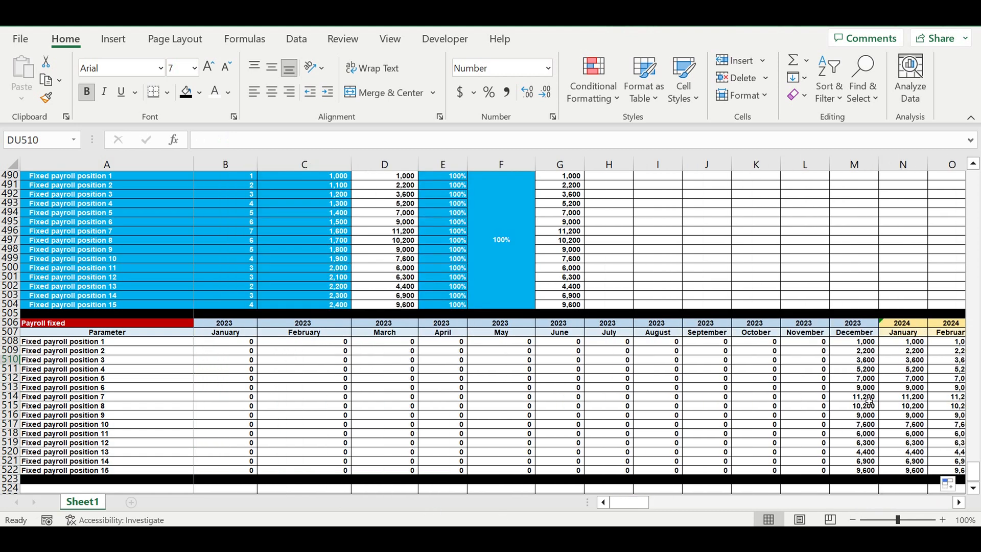
Format the monthly fixed payroll rows 508 to 522 with red fill and white text, and indent the position names
click(869, 397)
drag(11, 343, 4, 471)
click(228, 93)
click(228, 194)
click(199, 92)
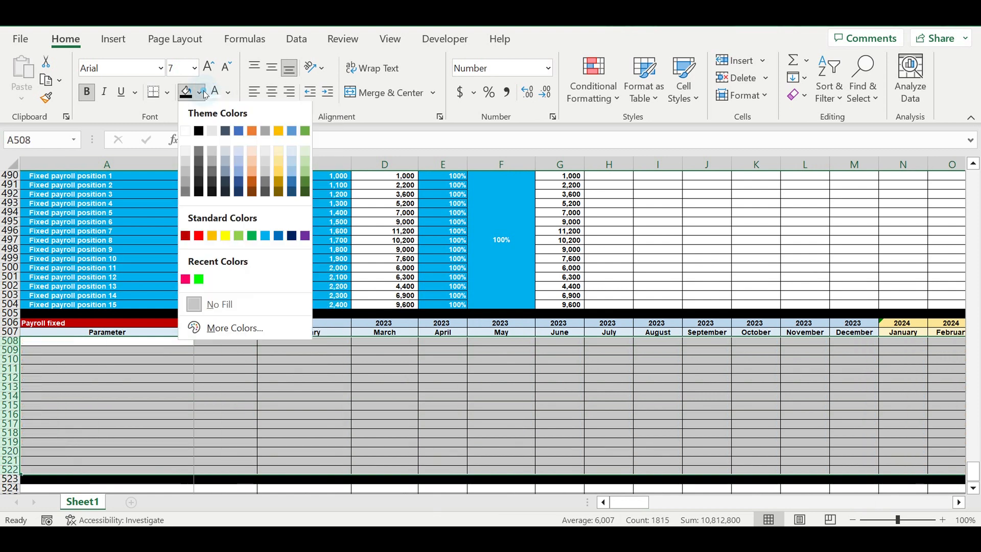
click(185, 236)
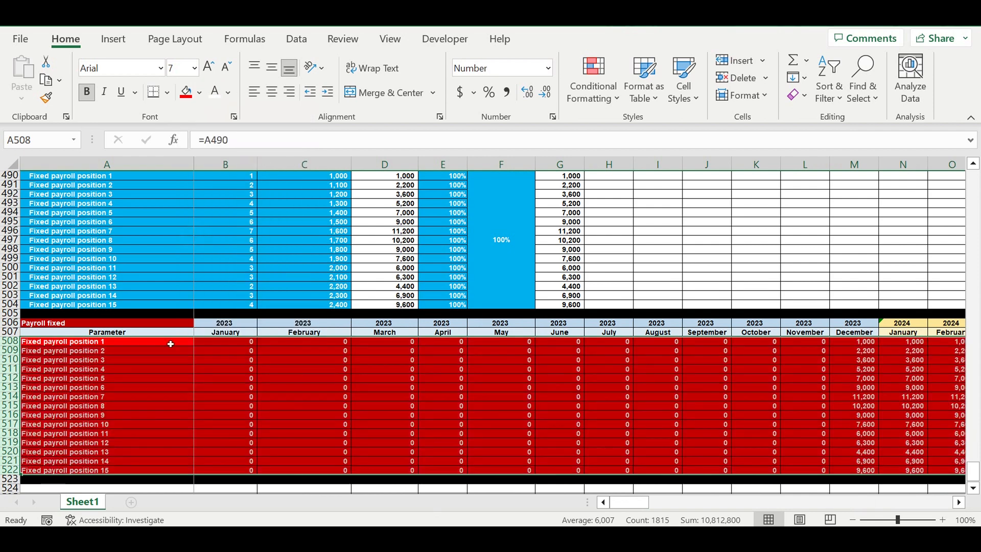
click(171, 407)
drag(118, 343, 105, 469)
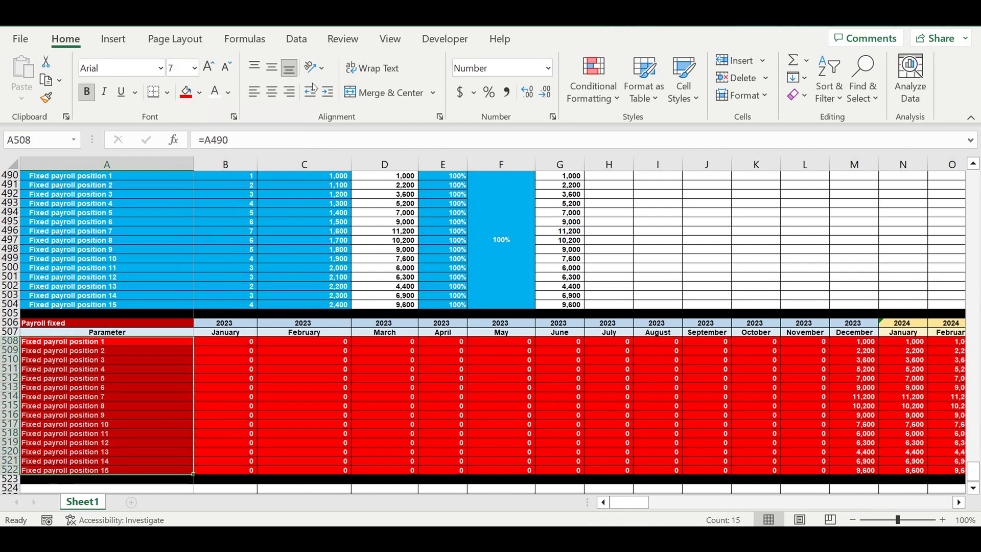
click(329, 93)
Test the fixed payroll Global COEFF in F490 at 80% and reset it to 100%
click(526, 262)
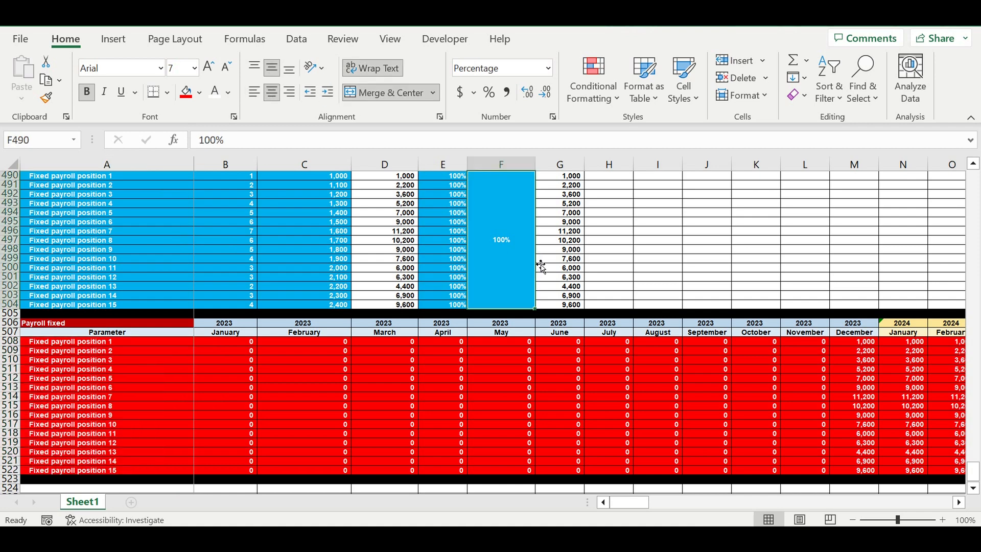
text(80)
key(Return)
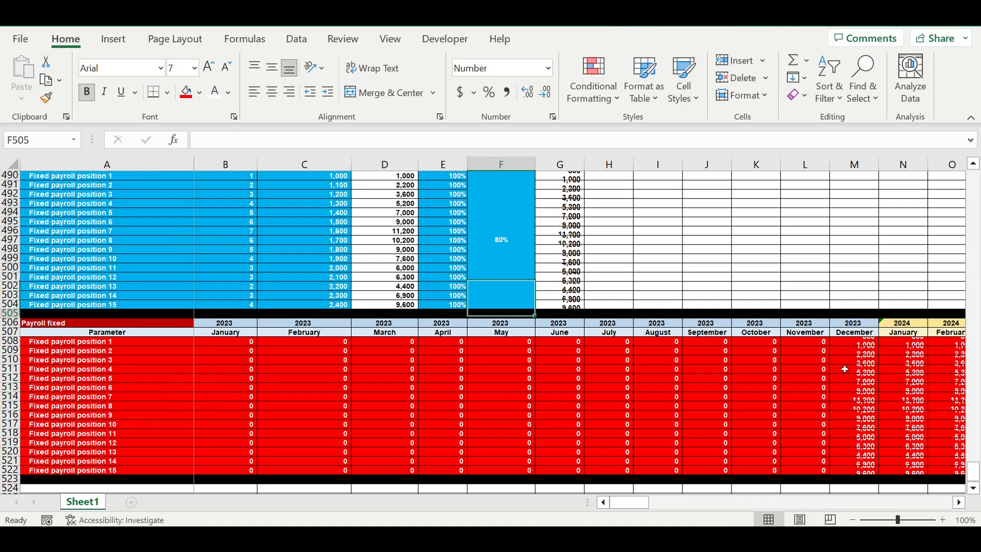
drag(864, 349, 915, 473)
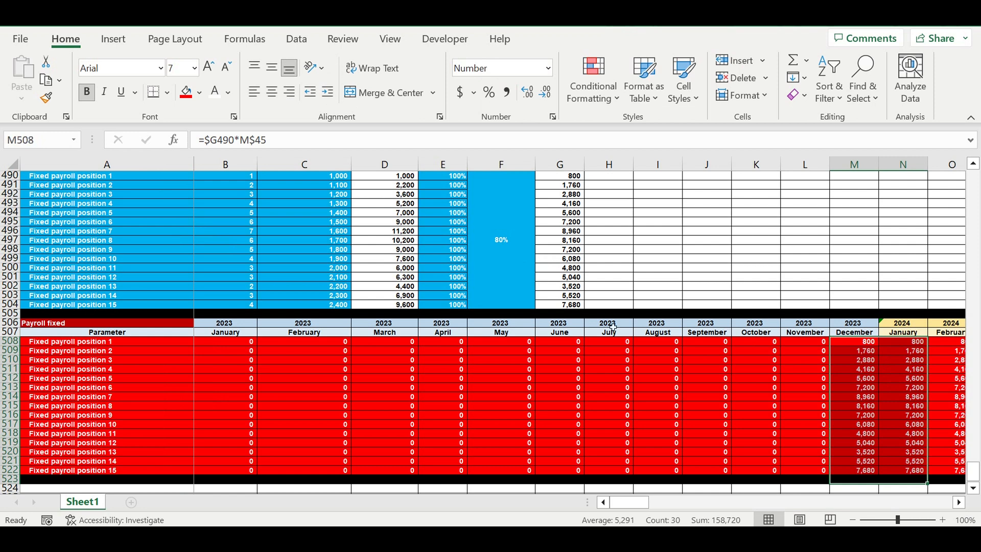
click(514, 257)
text(100)
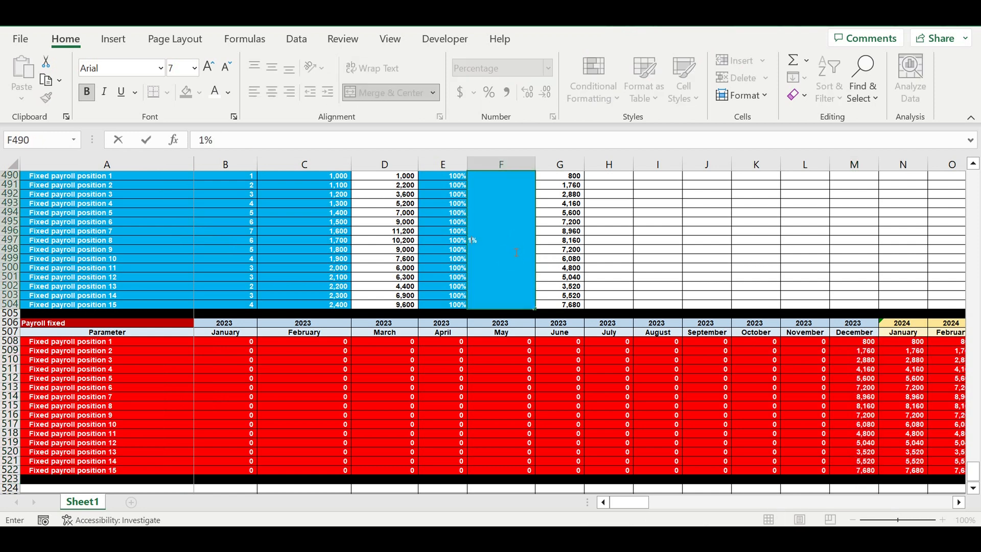
key(Return)
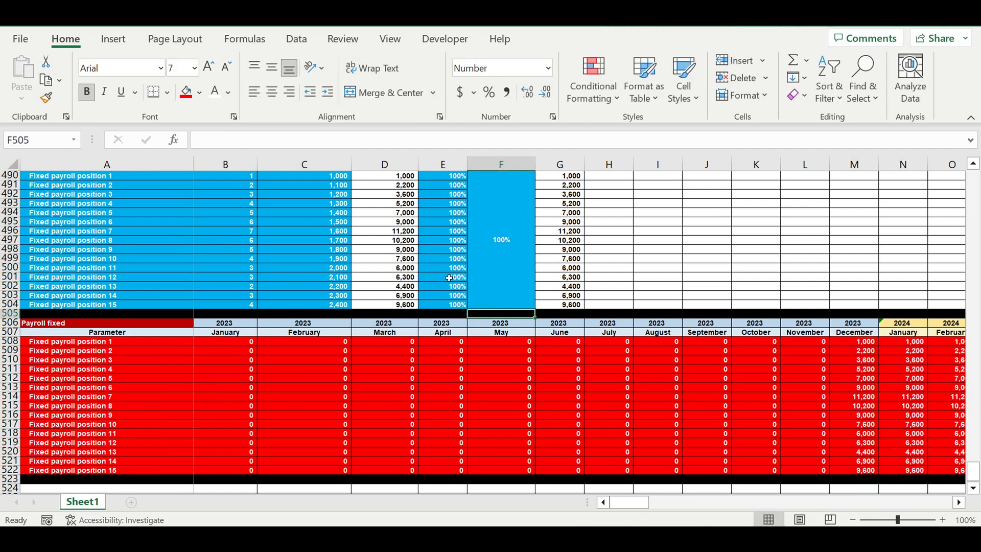
Test a Local COEFF of 150% for fixed payroll positions 12 to 15 and restore those cells to 100%
click(448, 278)
text(150)
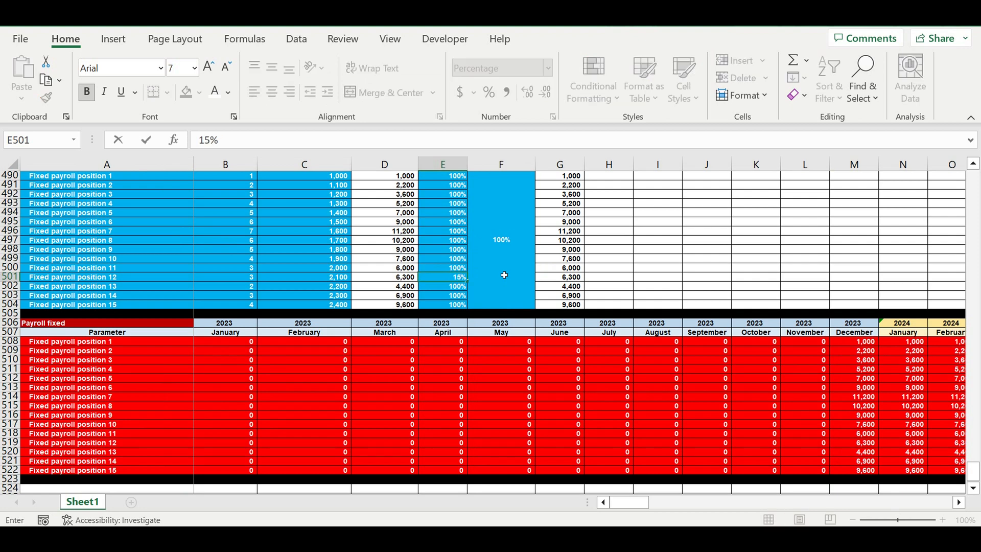
key(Return)
click(444, 280)
drag(475, 287, 470, 309)
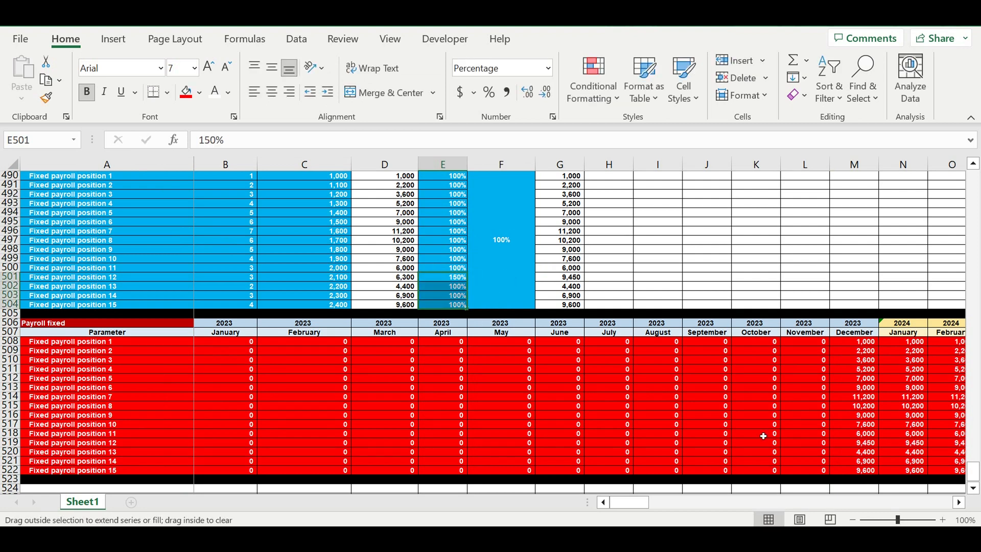
drag(865, 454, 905, 468)
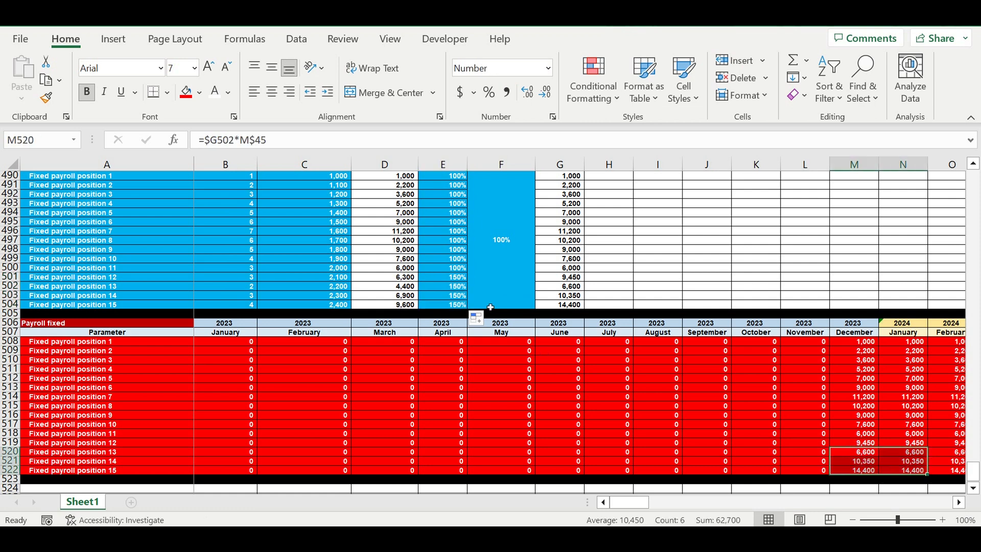
click(443, 252)
drag(467, 254, 470, 308)
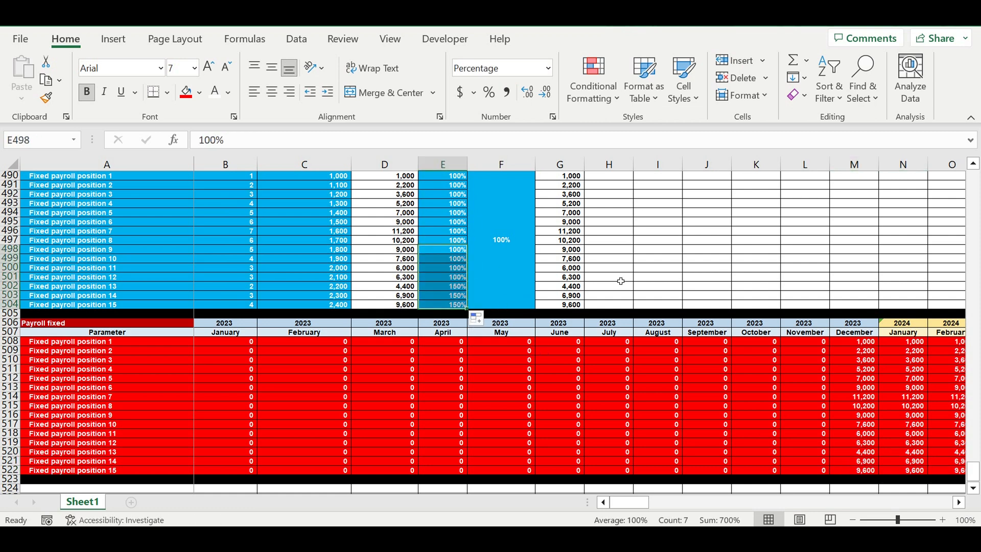
click(673, 268)
Set the operating activity start month in B40 to September
drag(858, 345, 863, 407)
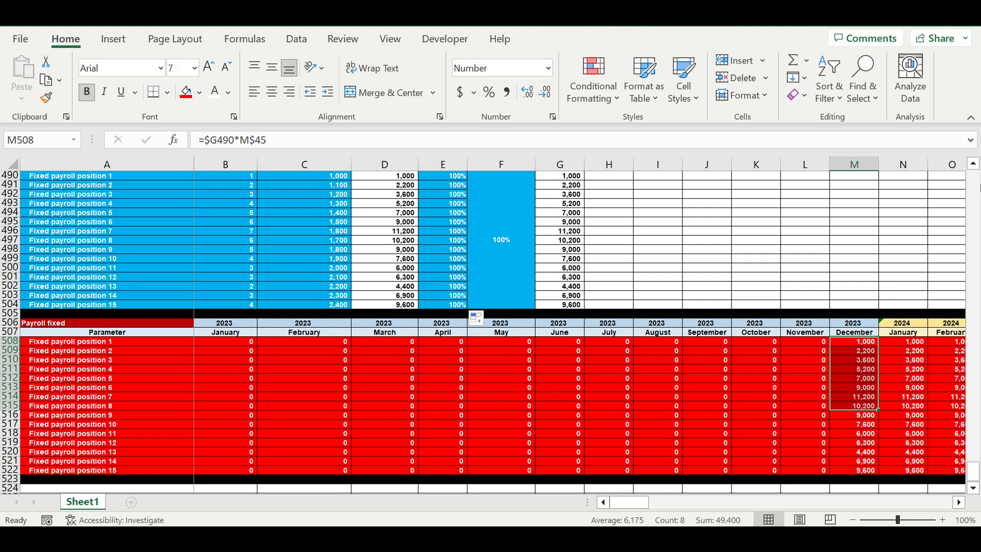
click(863, 346)
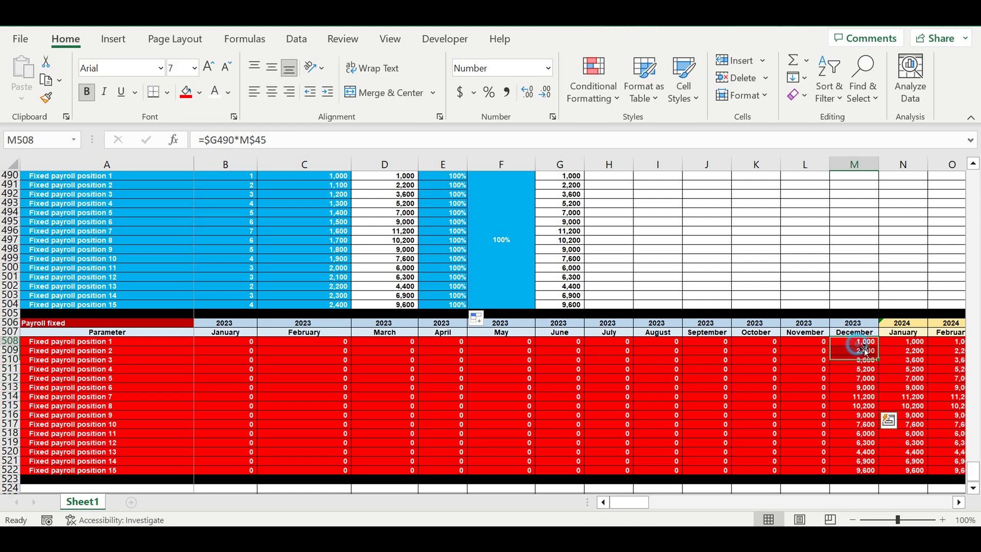
click(705, 342)
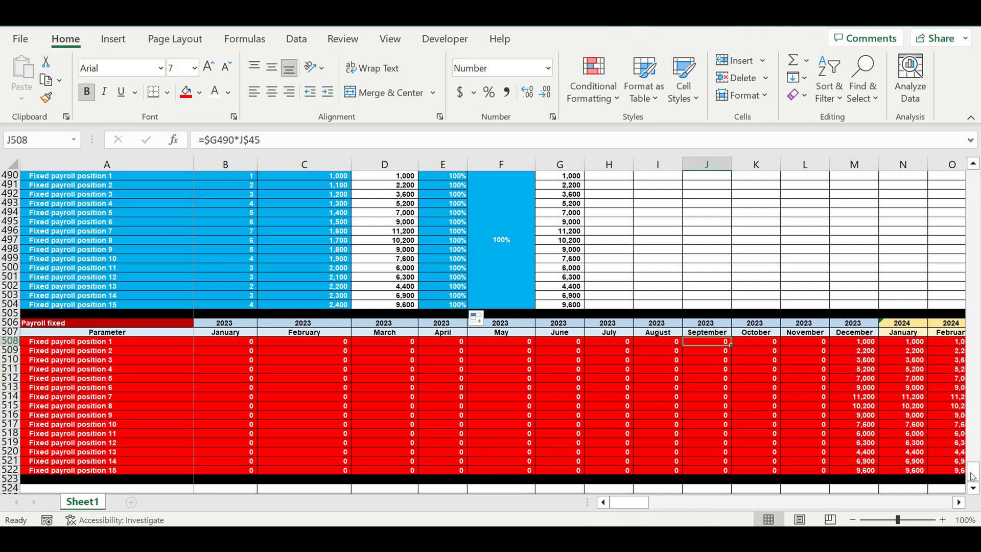
drag(973, 473, 973, 177)
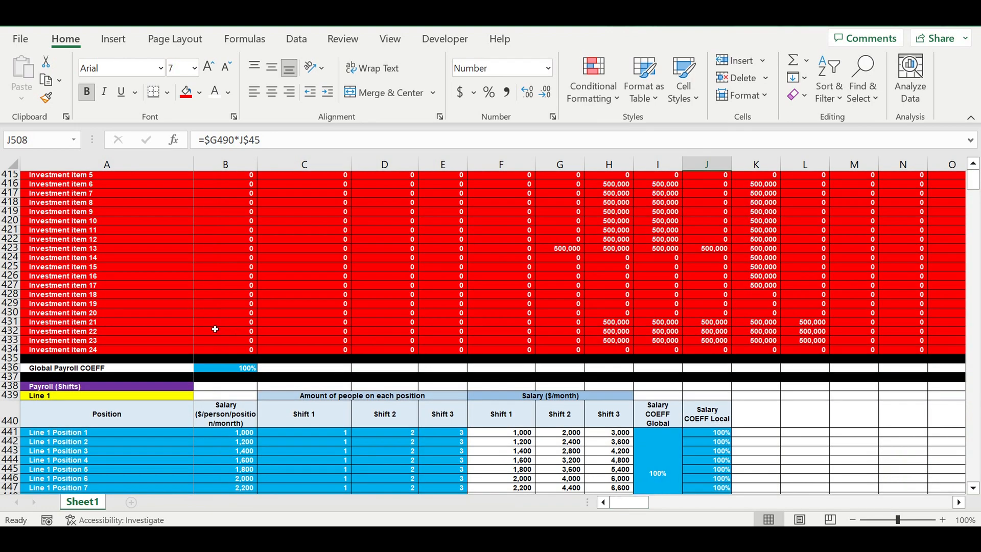
drag(978, 187, 436, 351)
scroll(436, 350, down, 6)
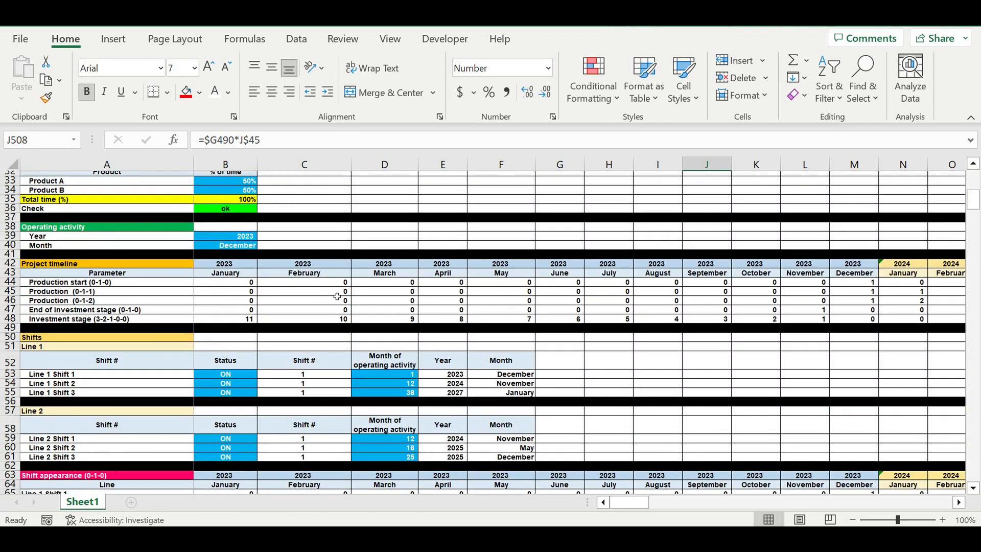
click(218, 246)
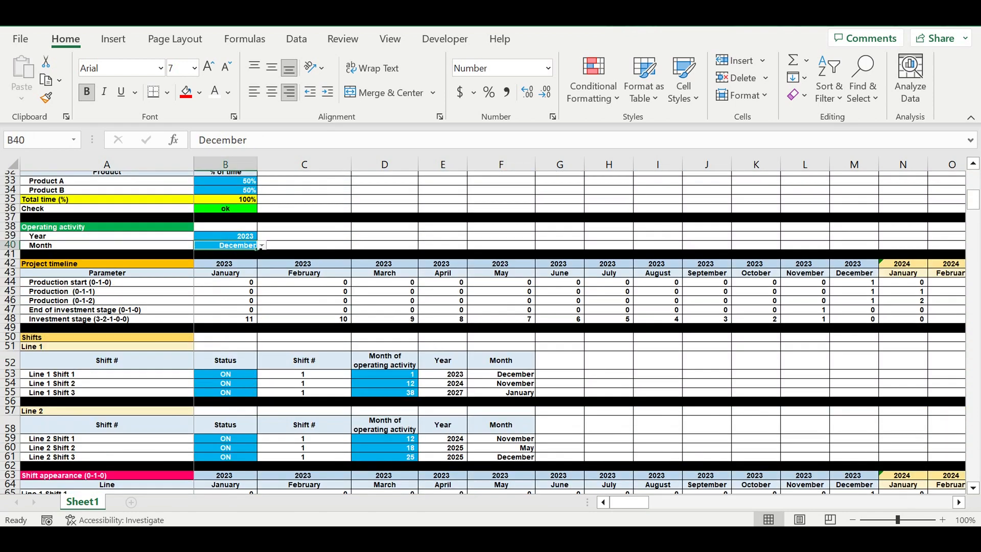
click(261, 245)
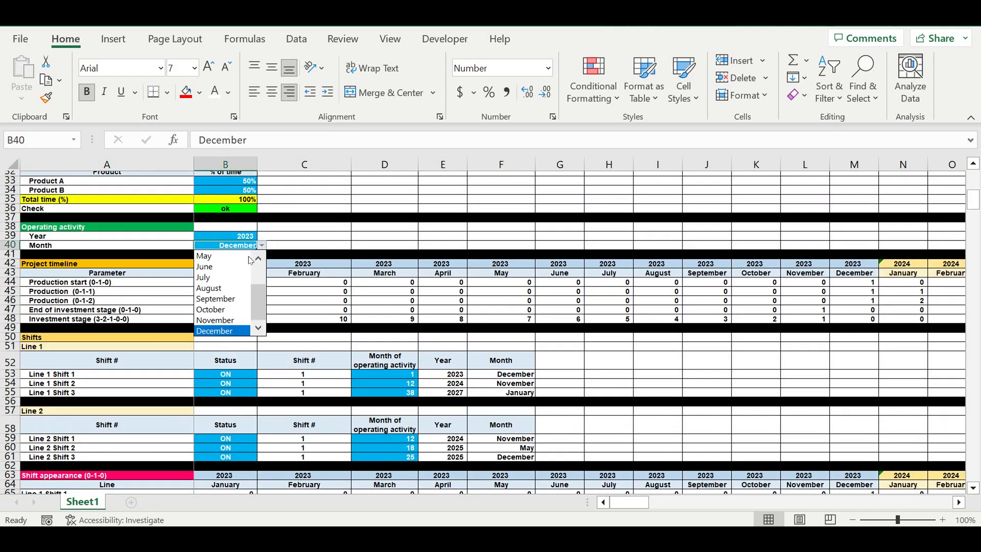
click(217, 299)
click(280, 292)
Check the monthly fixed payroll and the Line 1 and Line 2 shifts payroll amounts against the September 2023 production start
drag(973, 200, 974, 470)
drag(710, 351, 713, 380)
drag(761, 428, 869, 476)
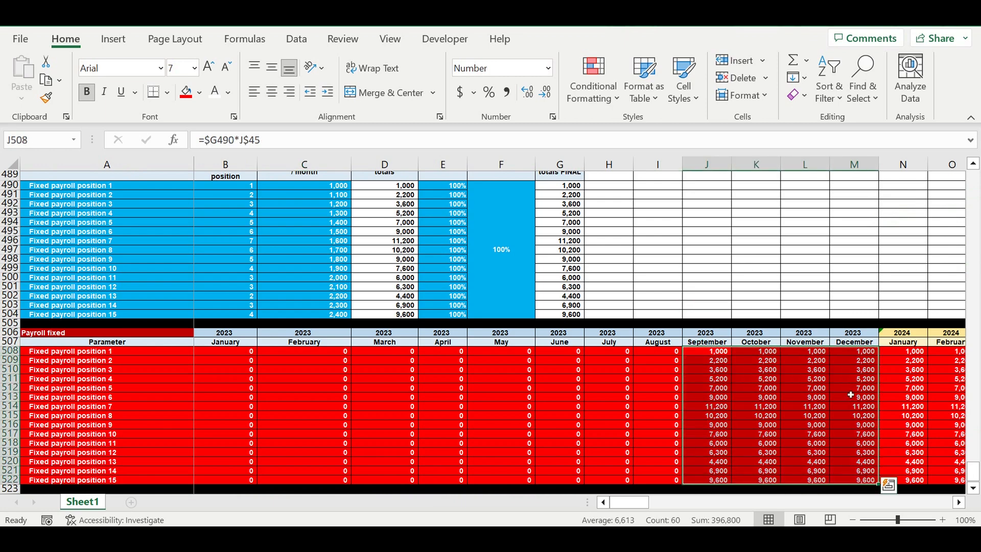
scroll(775, 332, up, 2)
scroll(775, 332, up, 9)
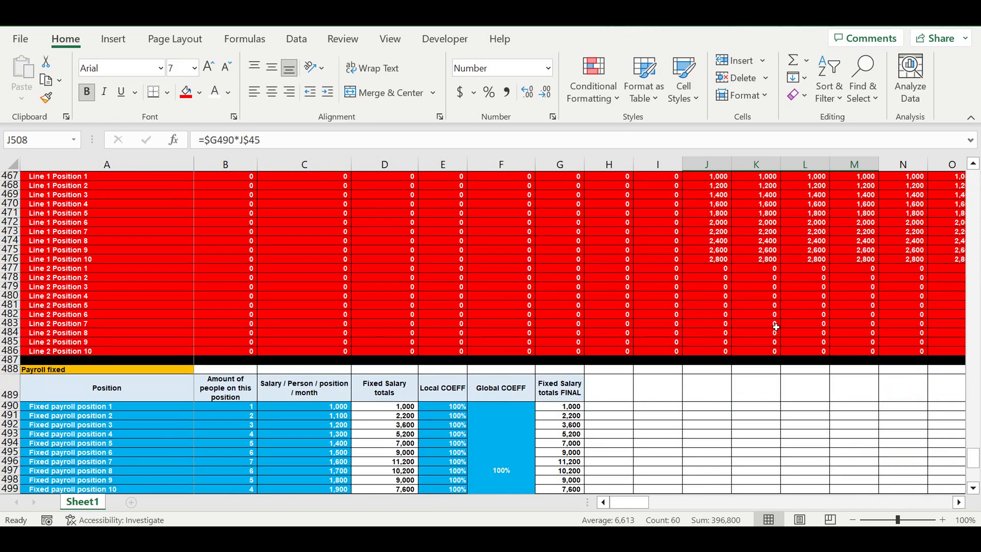
click(716, 259)
drag(714, 277, 708, 346)
scroll(726, 337, down, 12)
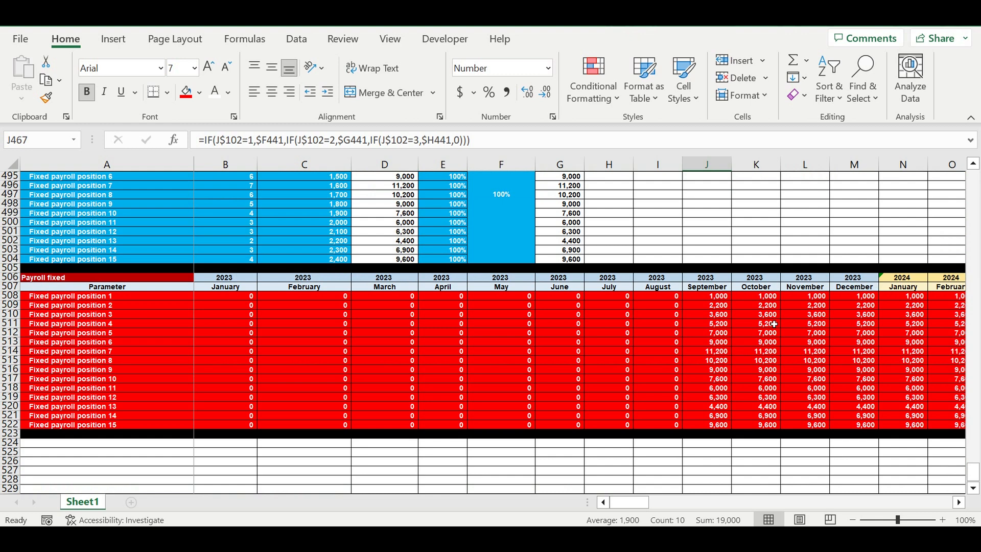
click(464, 332)
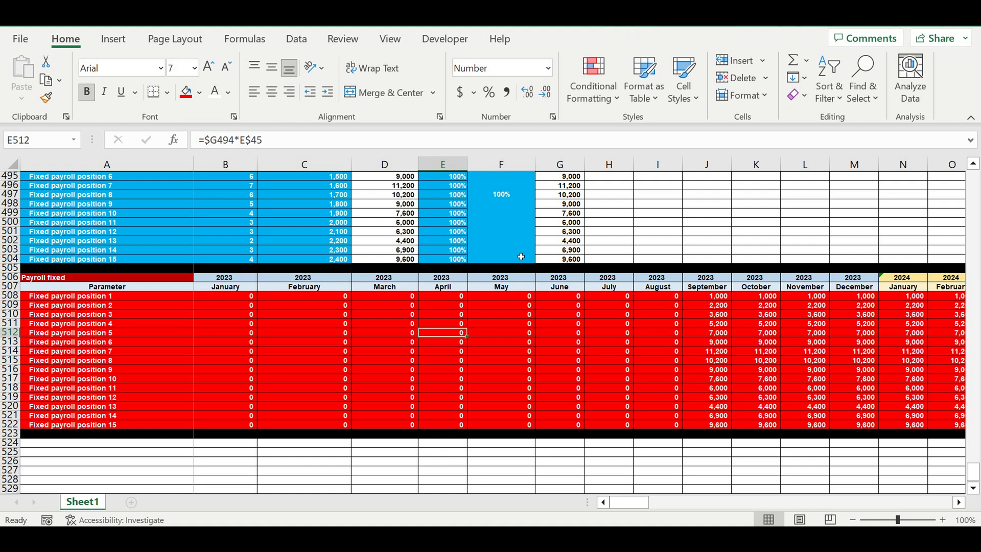
click(565, 369)
click(747, 343)
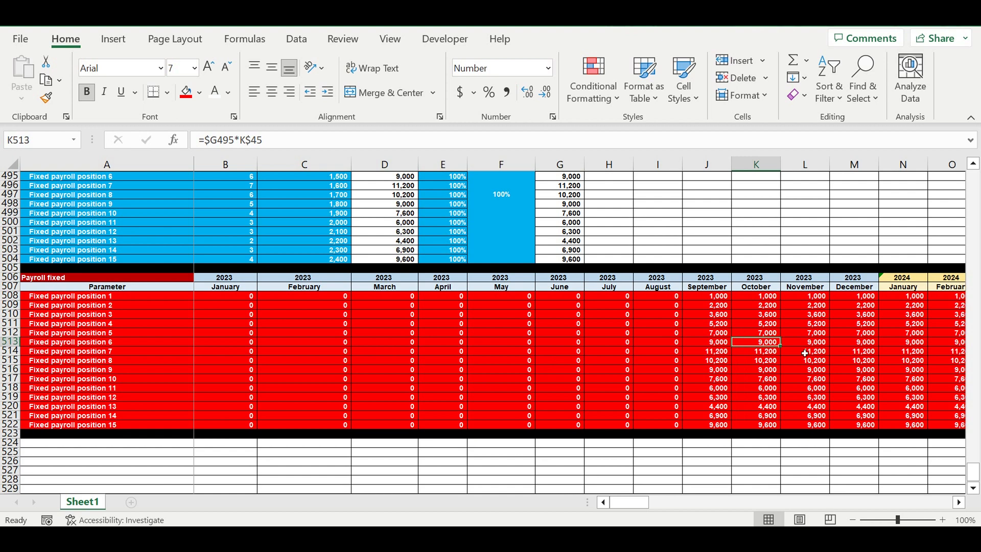